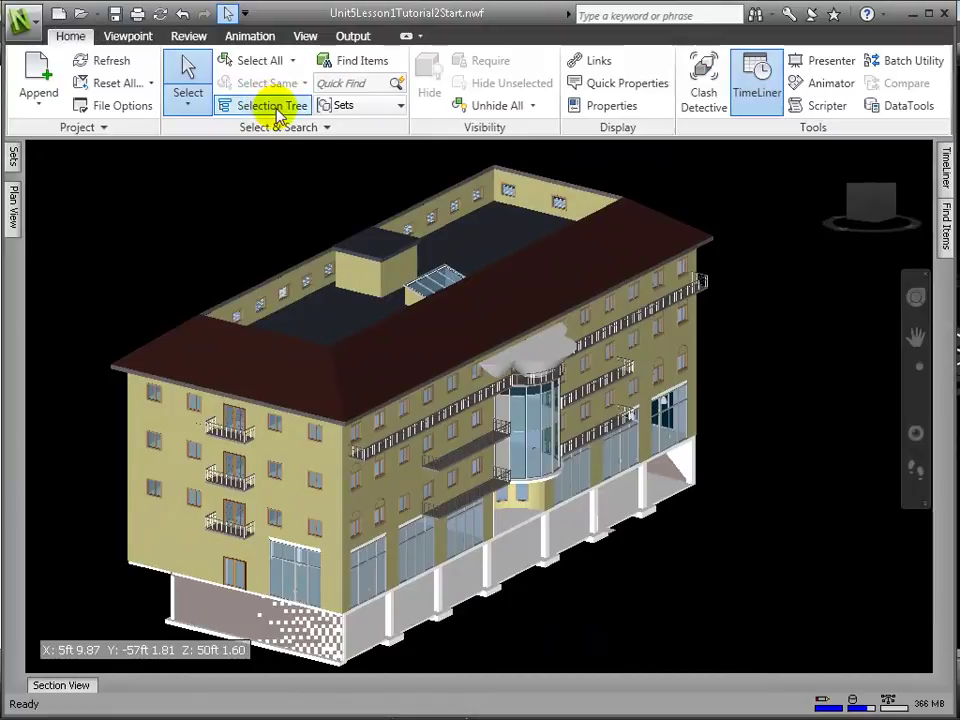
Highlight the appended models one after another in the Selection Tree, ending with MEP_Plumbing.nwc, and set the tree to auto-hide
click(270, 106)
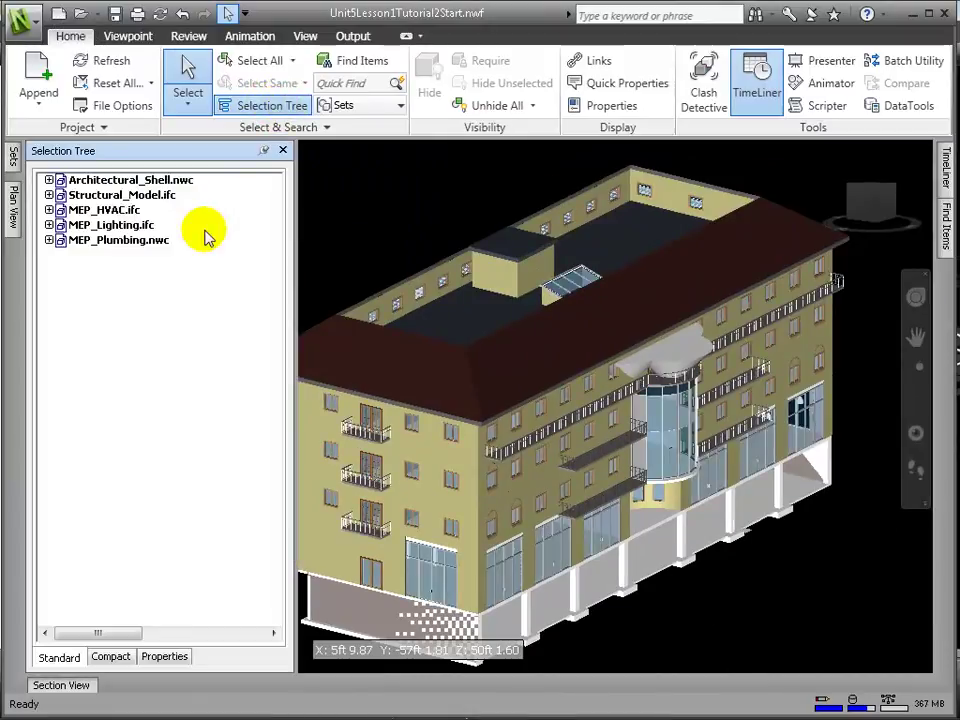
click(90, 182)
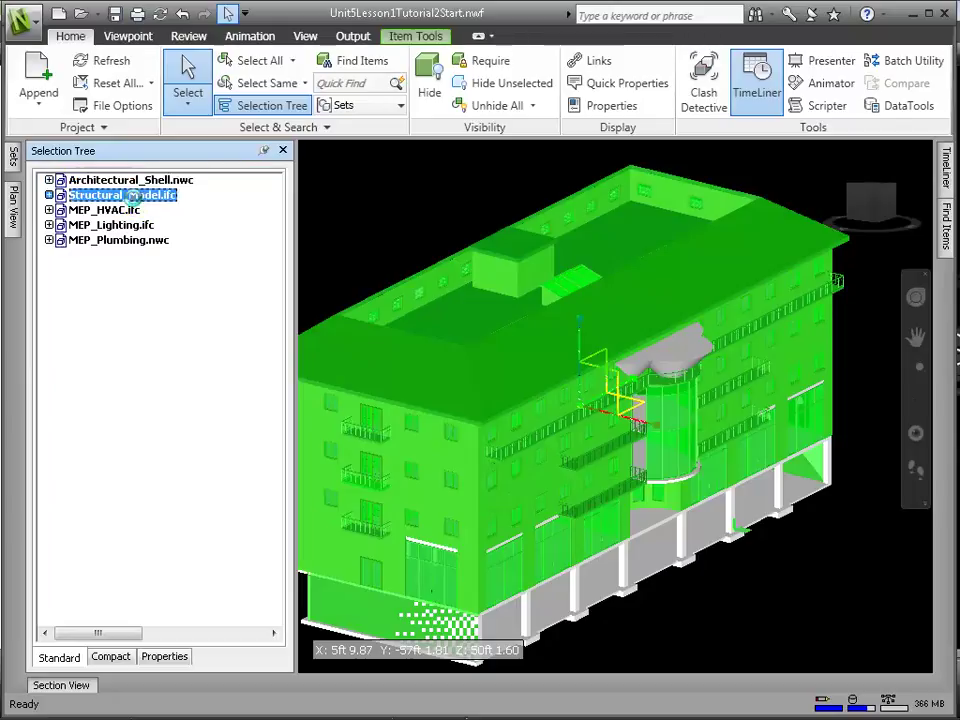
double_click(110, 210)
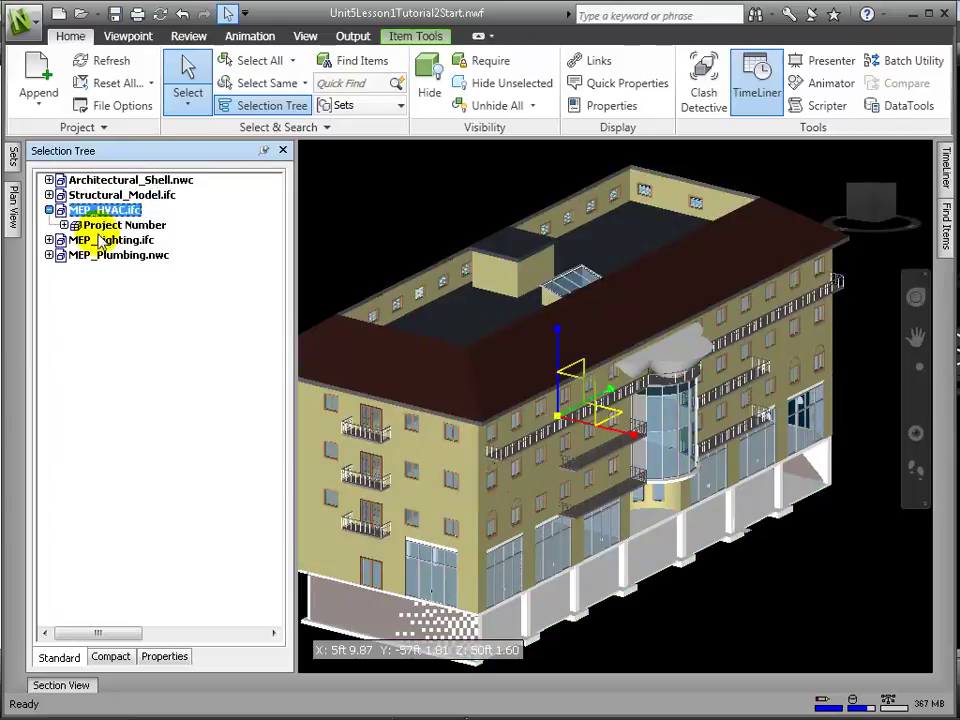
click(100, 241)
click(112, 256)
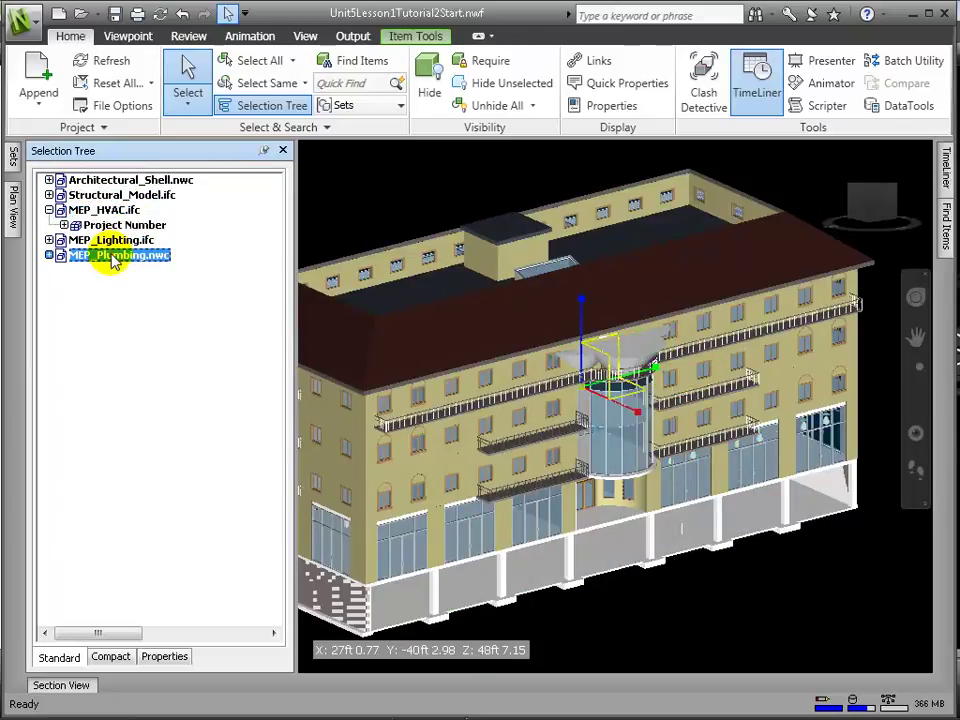
click(265, 152)
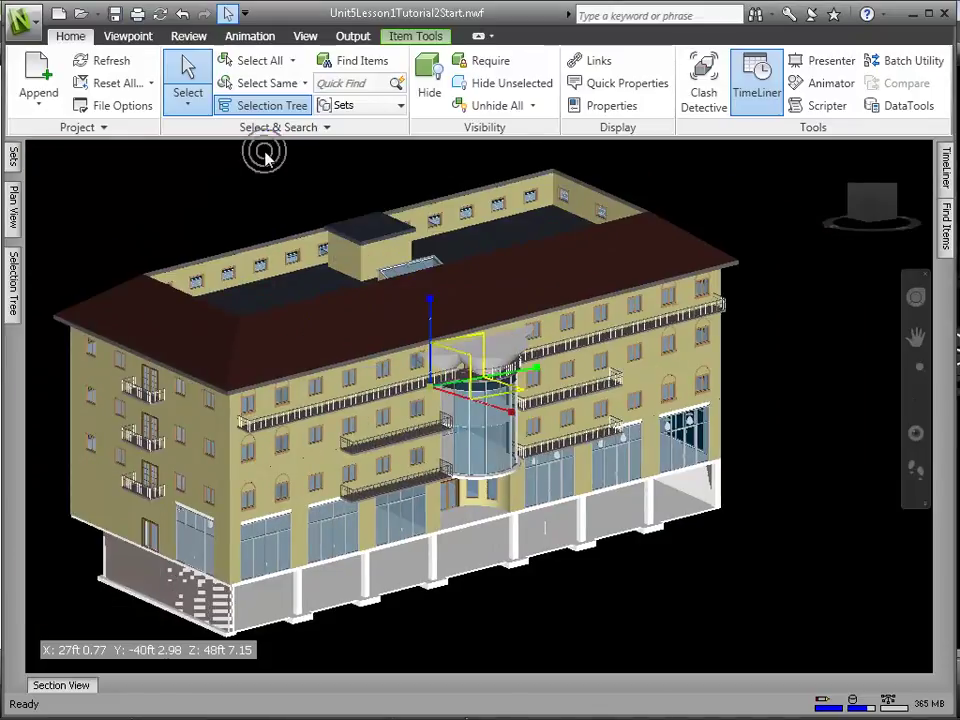
Examine the building's exterior from several directions using the ViewCube and the navigation wheel's Orbit, Pan and Zoom tools
click(870, 188)
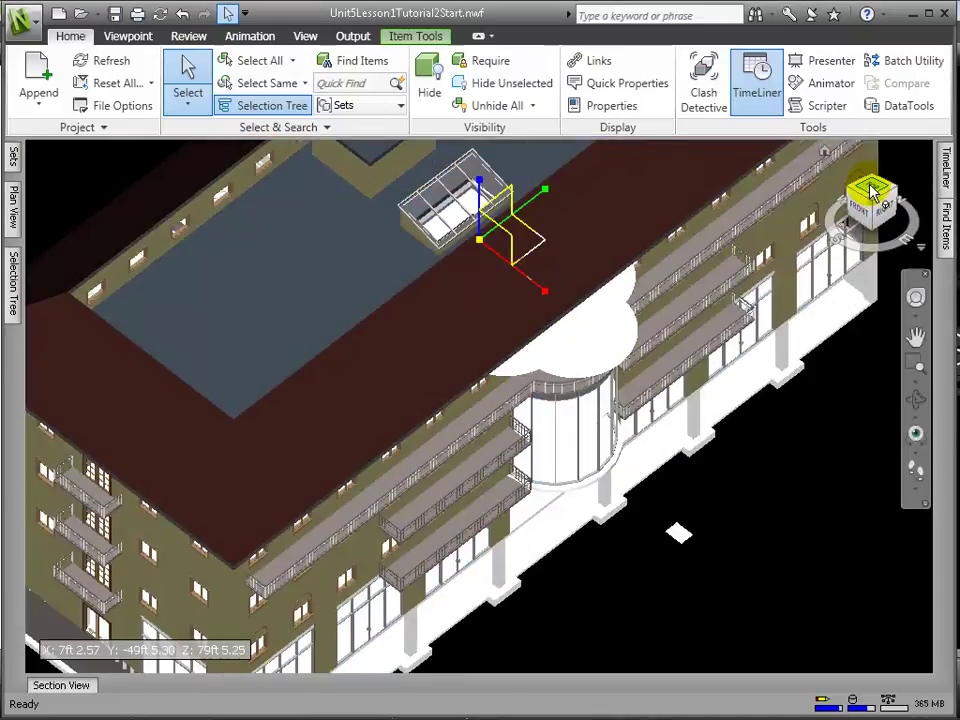
click(849, 190)
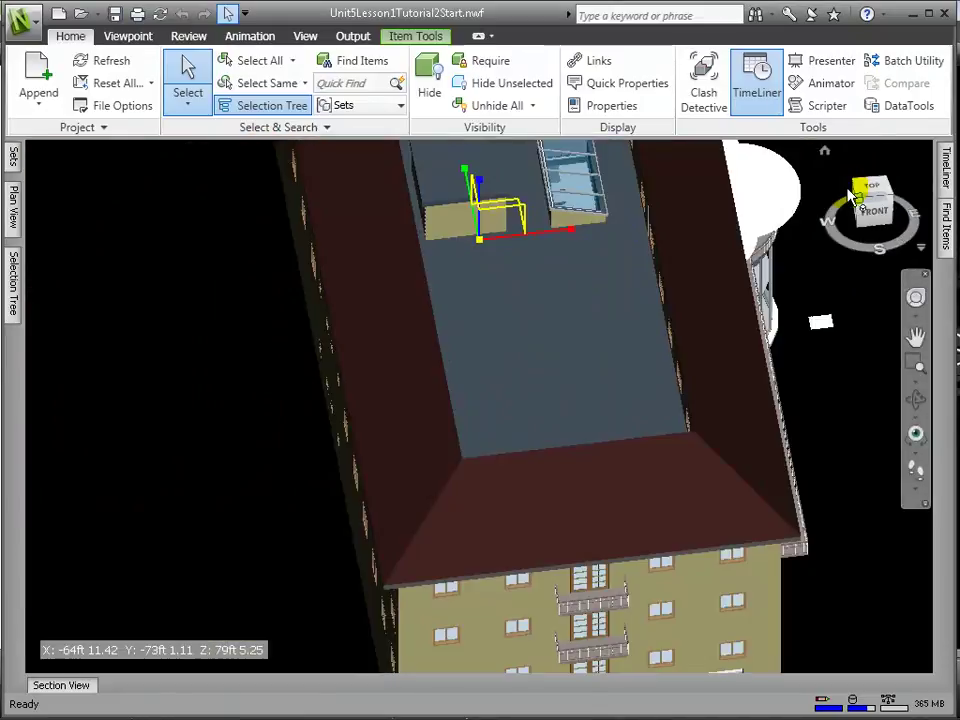
scroll(782, 268, down, 5)
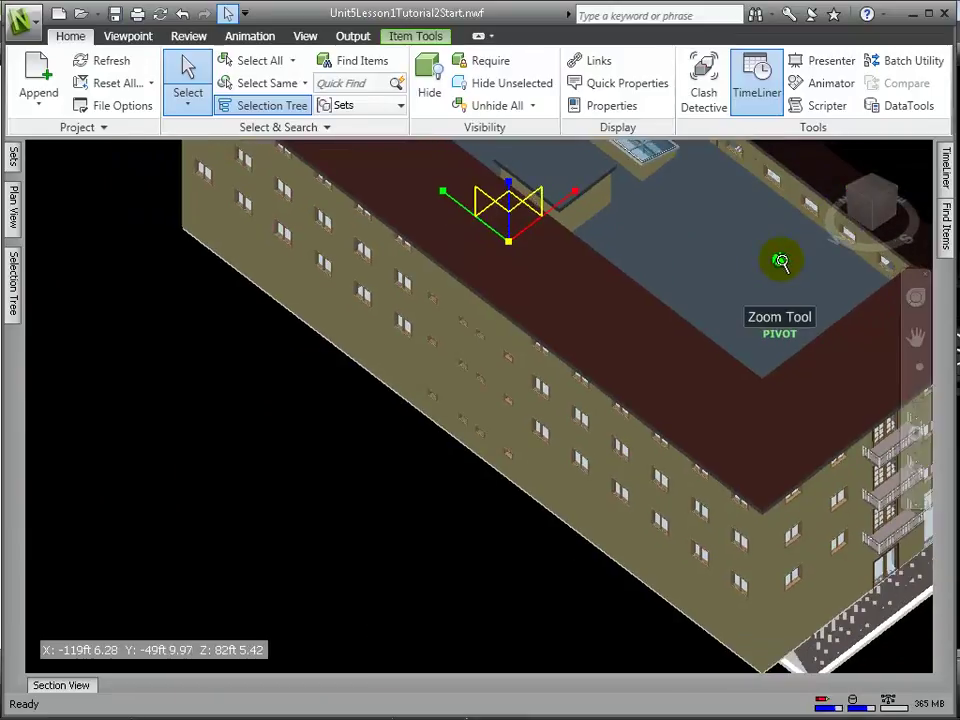
scroll(783, 262, down, 3)
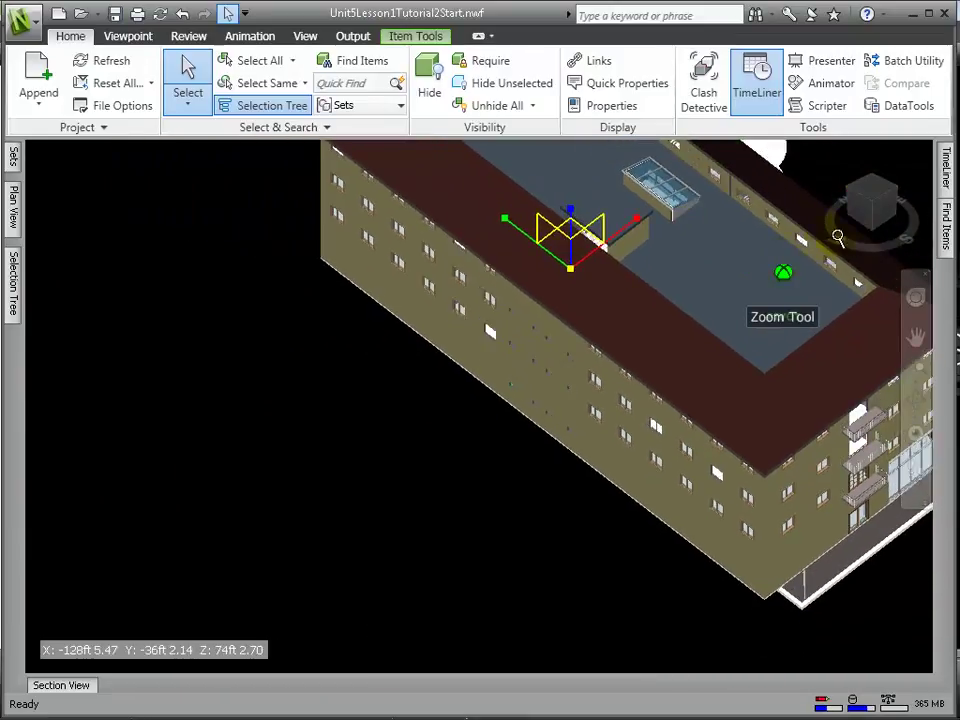
click(873, 234)
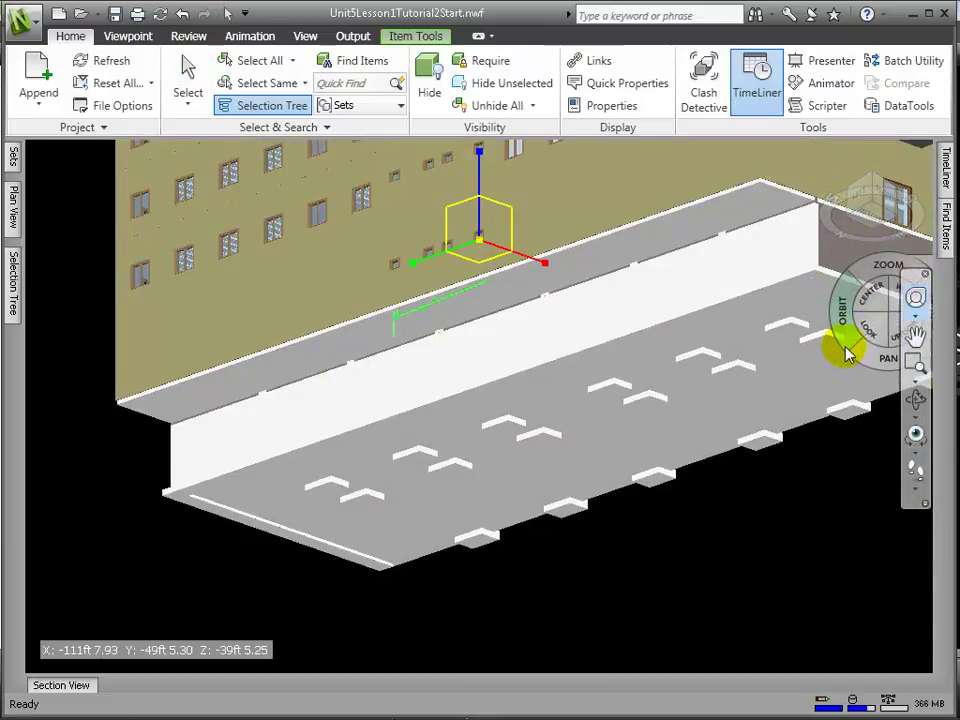
drag(853, 343, 614, 430)
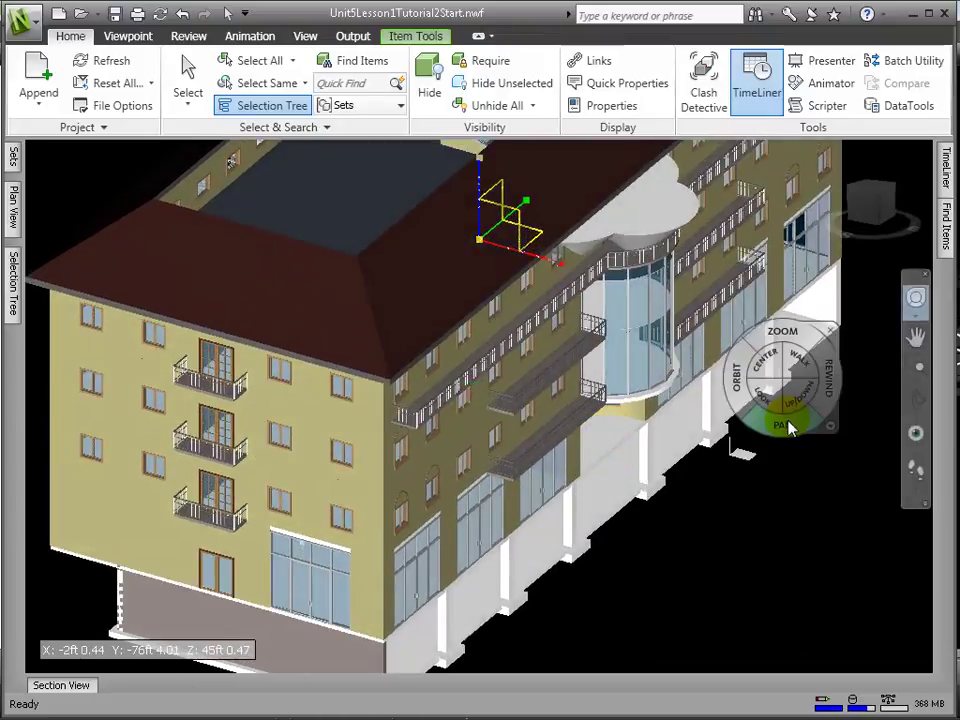
drag(786, 422, 698, 440)
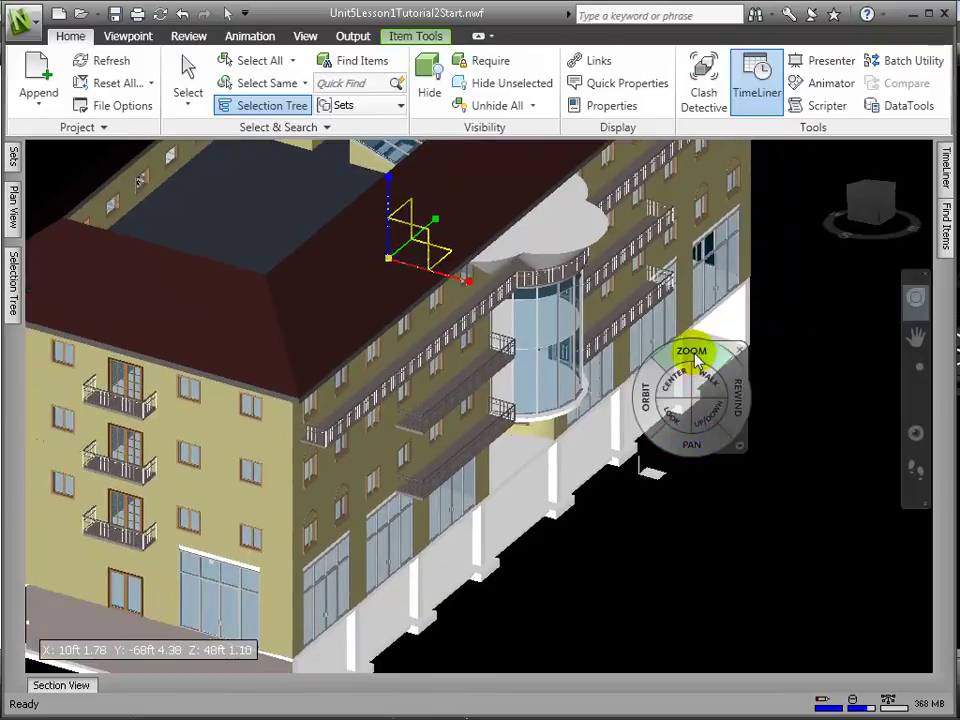
drag(697, 358, 682, 353)
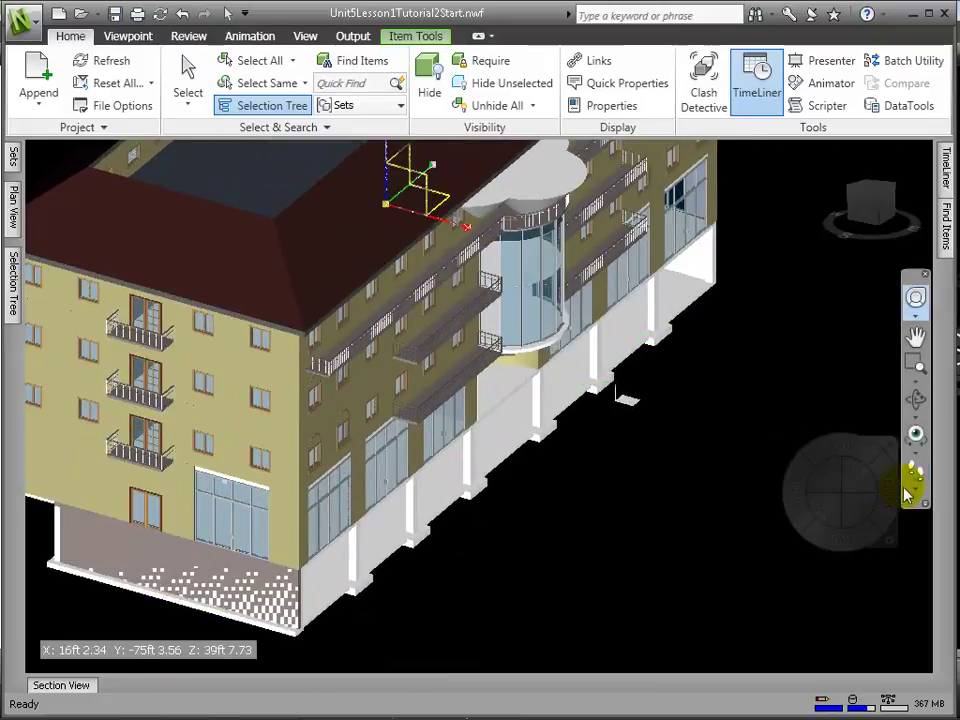
Walk along the outside of the ground-floor facade to the curved entrance wall, looking around on the way
click(914, 485)
drag(778, 472, 776, 452)
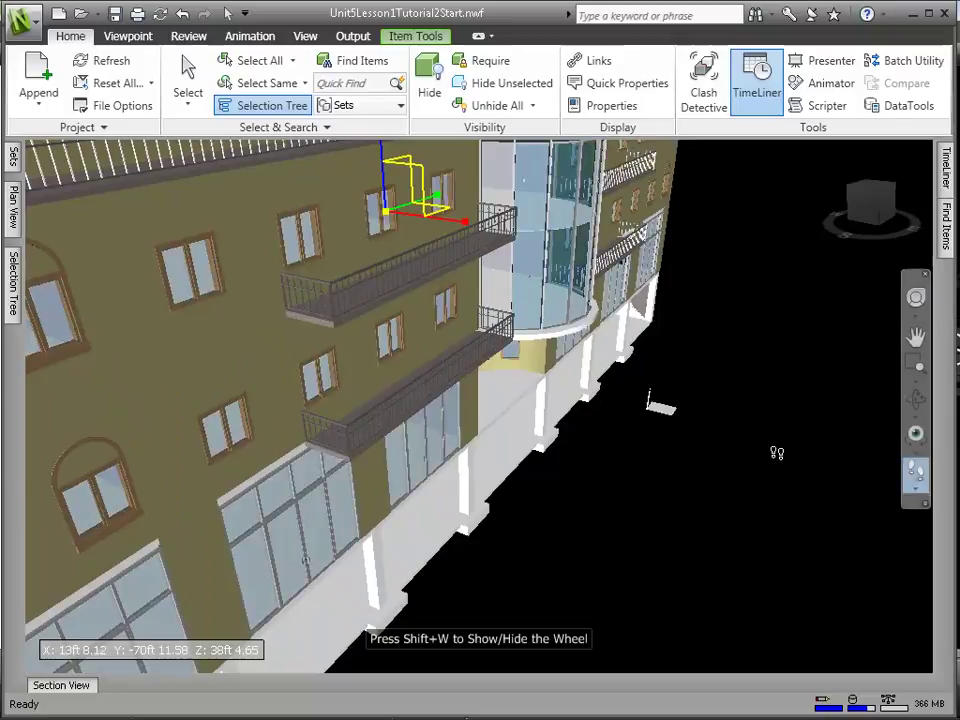
middle_drag(776, 452, 739, 519)
drag(739, 518, 739, 518)
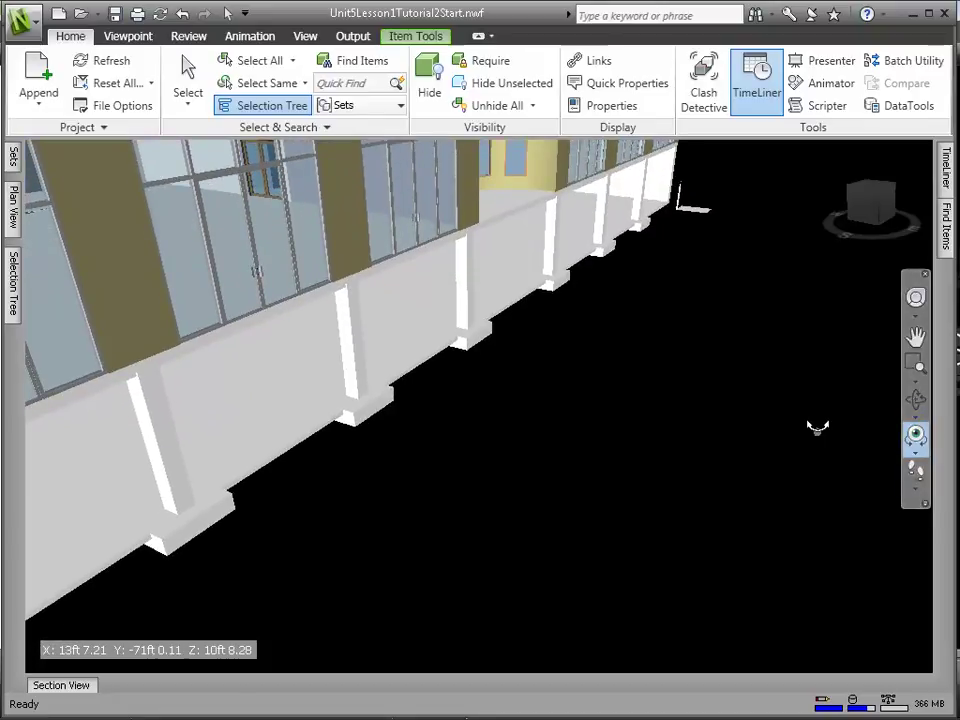
drag(817, 427, 806, 378)
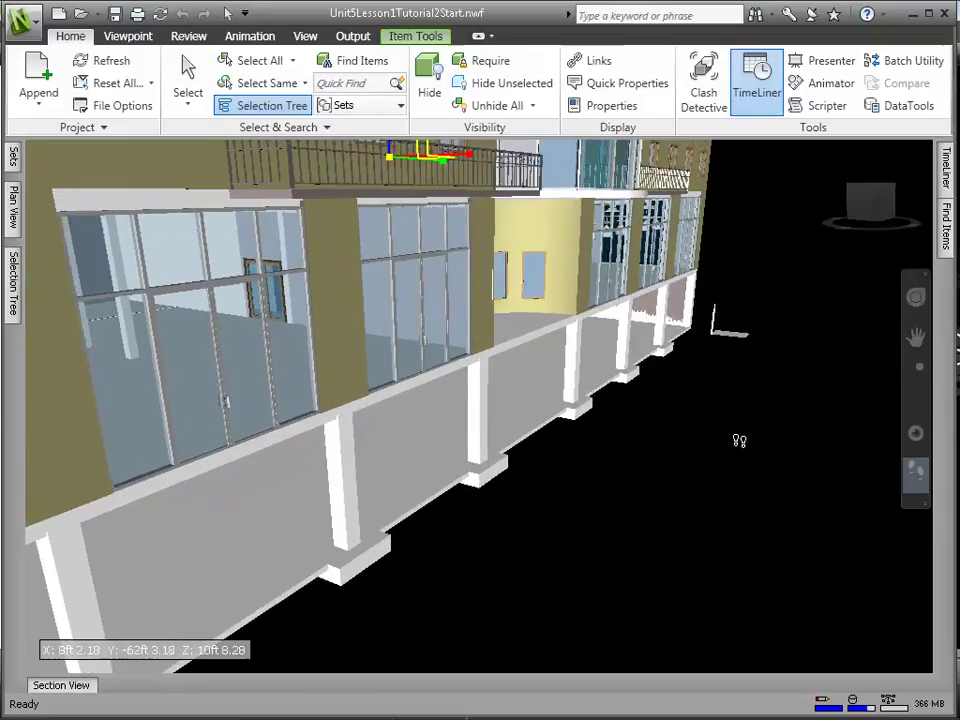
drag(758, 440, 761, 440)
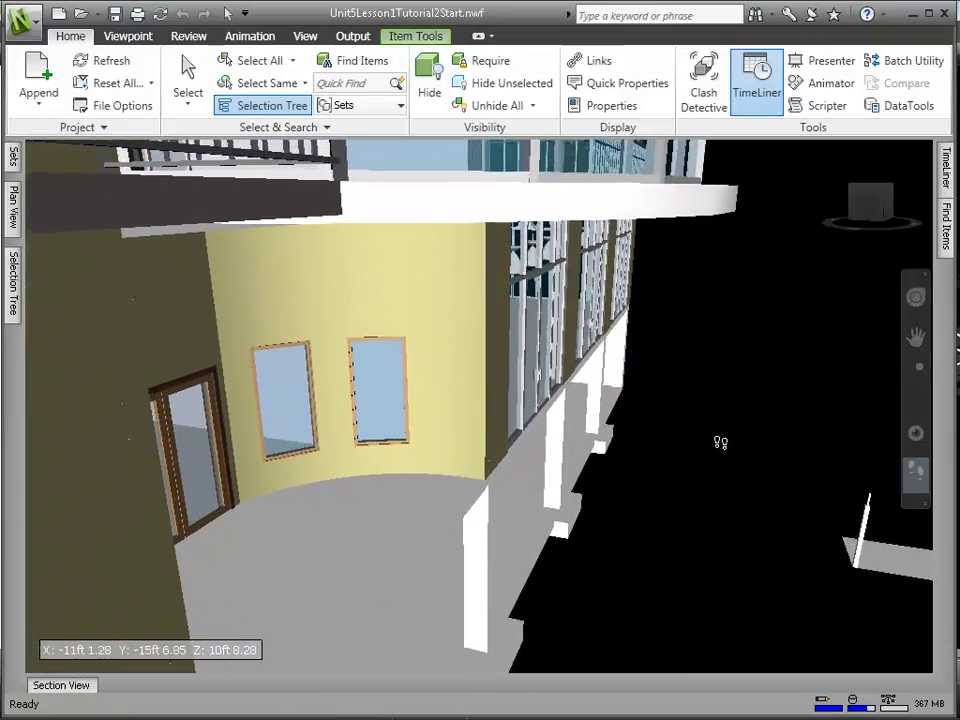
Walk into the building at ground level, look around the interior, and move up to an upper floor
drag(720, 437, 571, 594)
drag(555, 405, 567, 349)
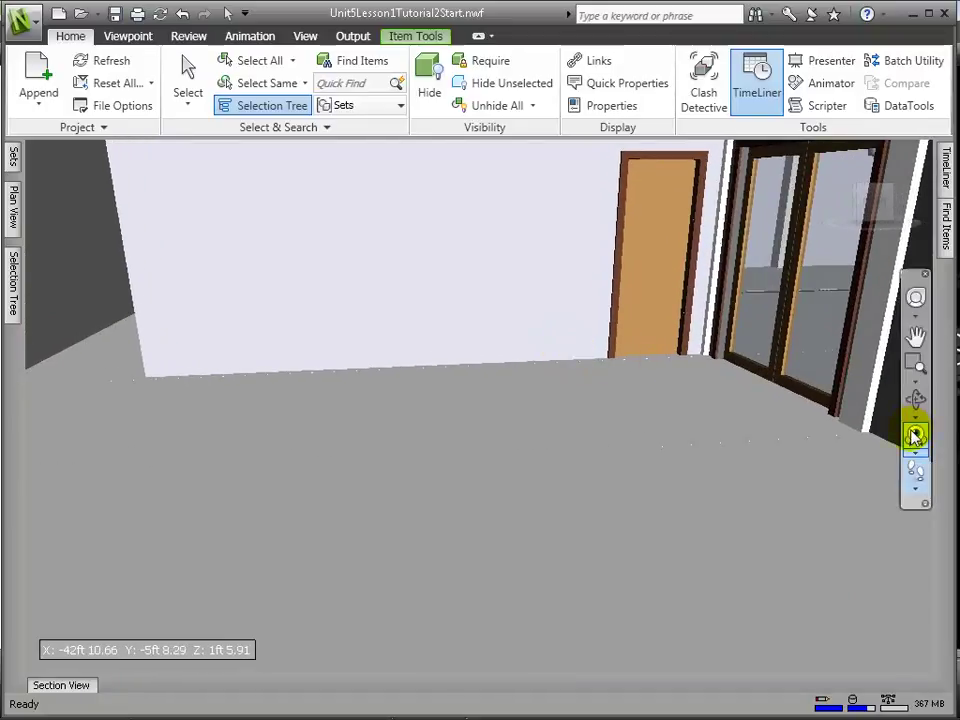
drag(756, 400, 918, 480)
click(918, 478)
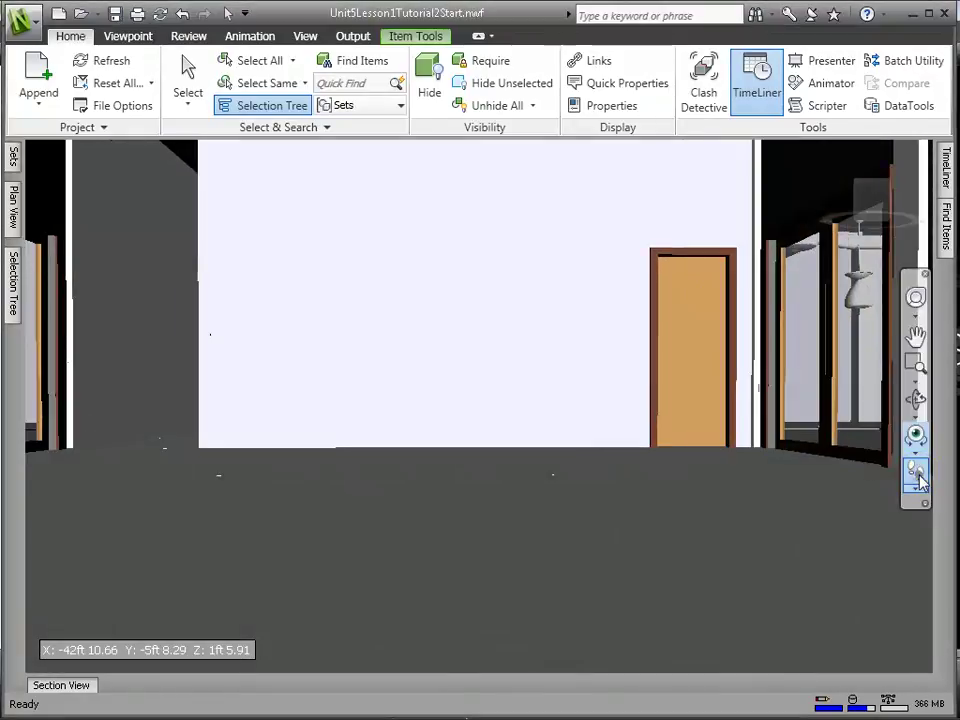
drag(464, 535, 566, 459)
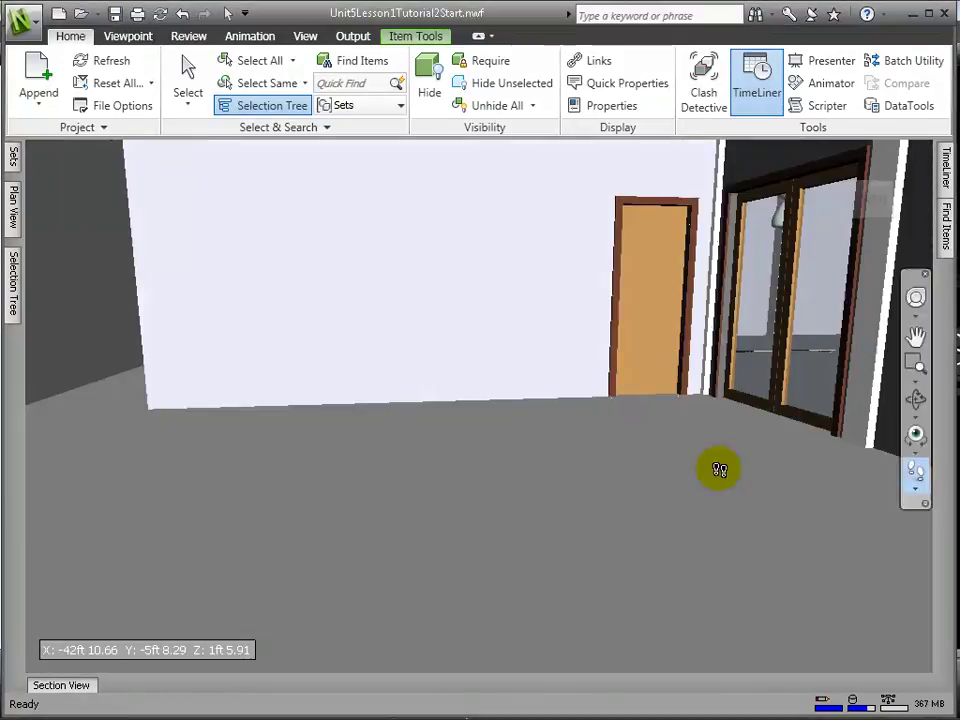
drag(534, 394, 539, 352)
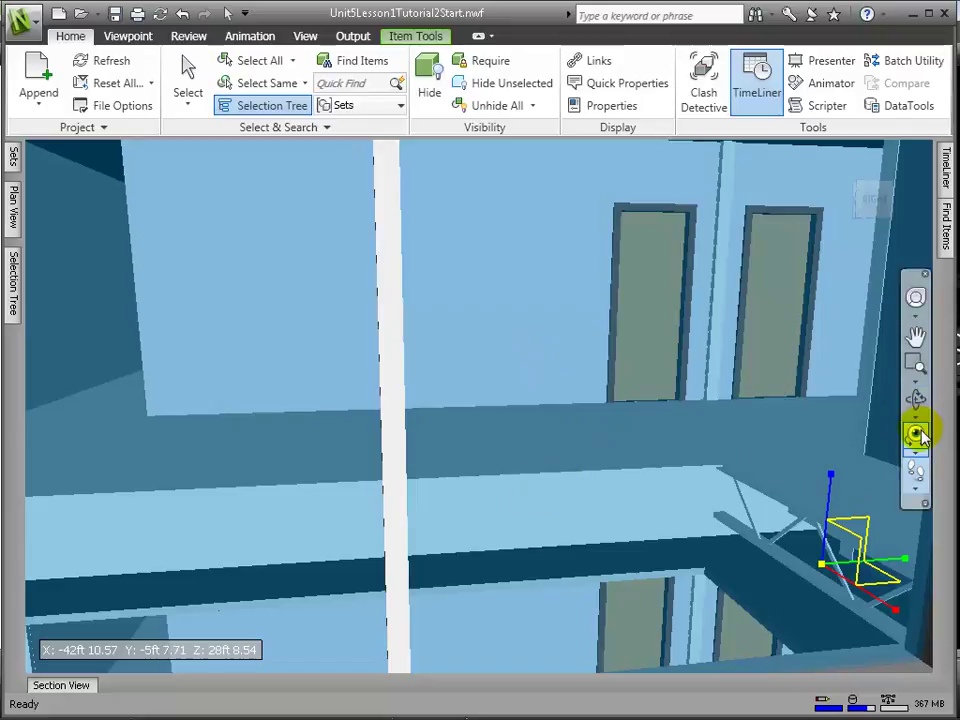
Walk through the upper floor past the glazing and turn to look down the long corridor toward the double doors
drag(527, 413, 508, 415)
drag(260, 440, 94, 470)
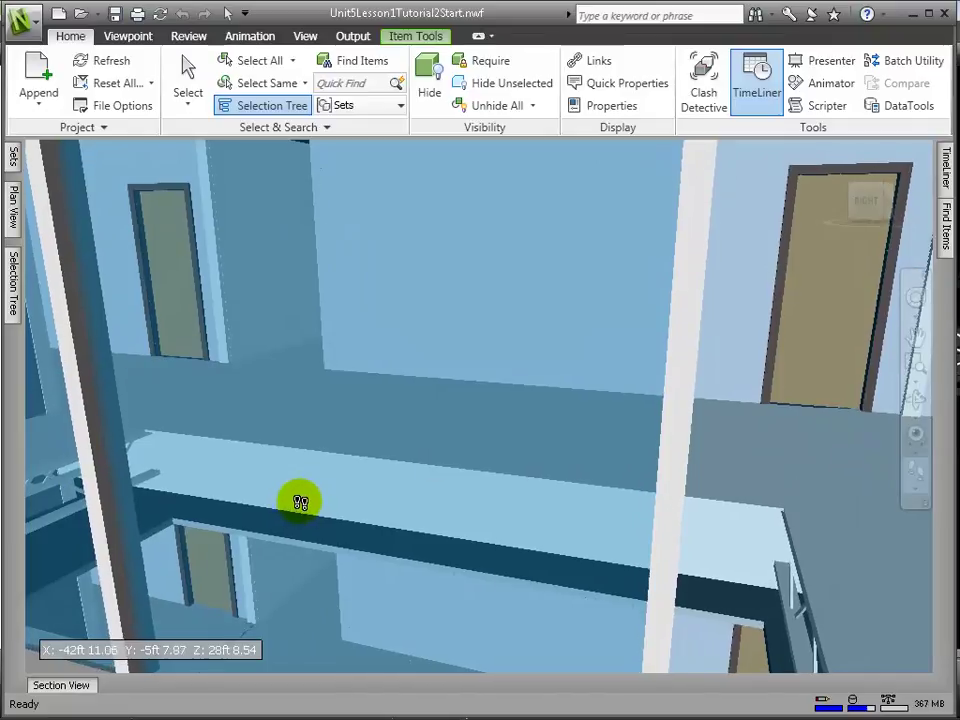
drag(299, 501, 260, 465)
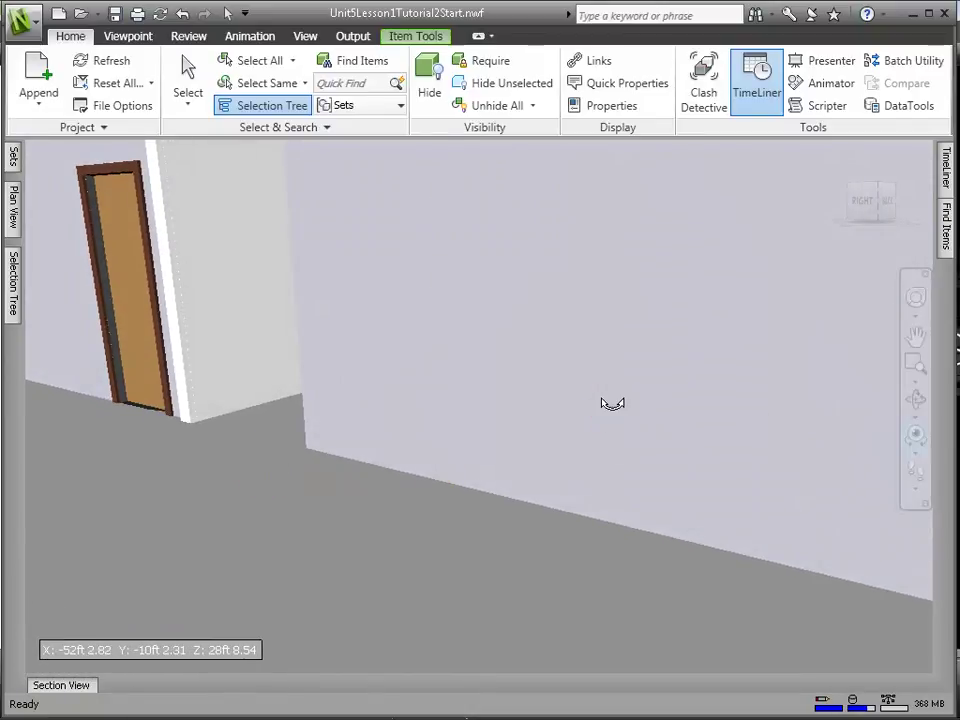
drag(520, 403, 322, 390)
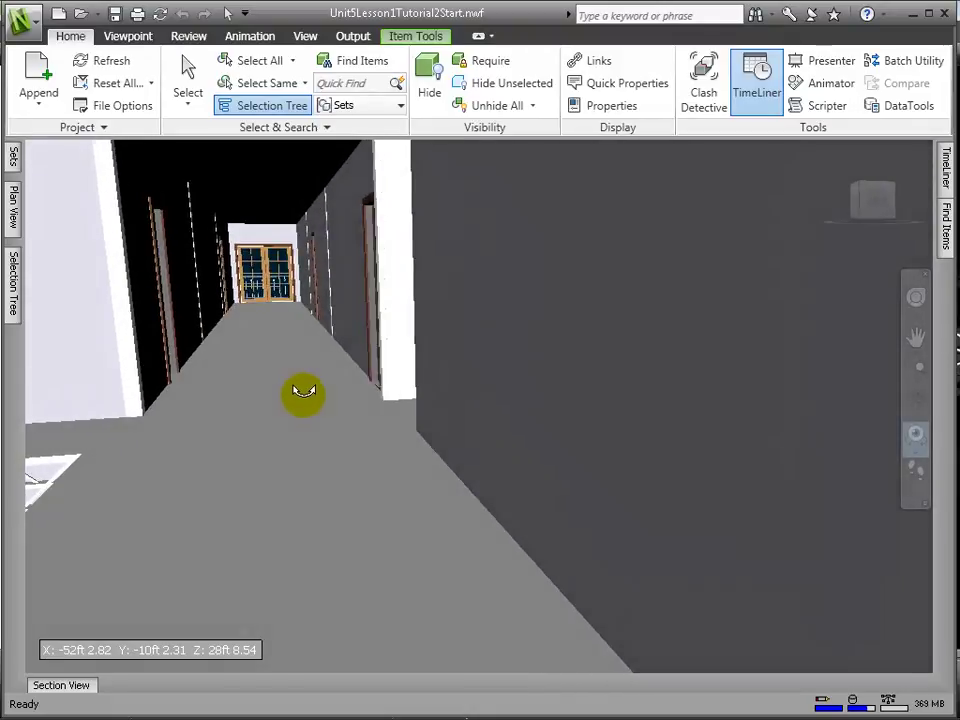
mouse_move(305, 392)
mouse_down()
mouse_move(317, 394)
mouse_move(298, 392)
mouse_up()
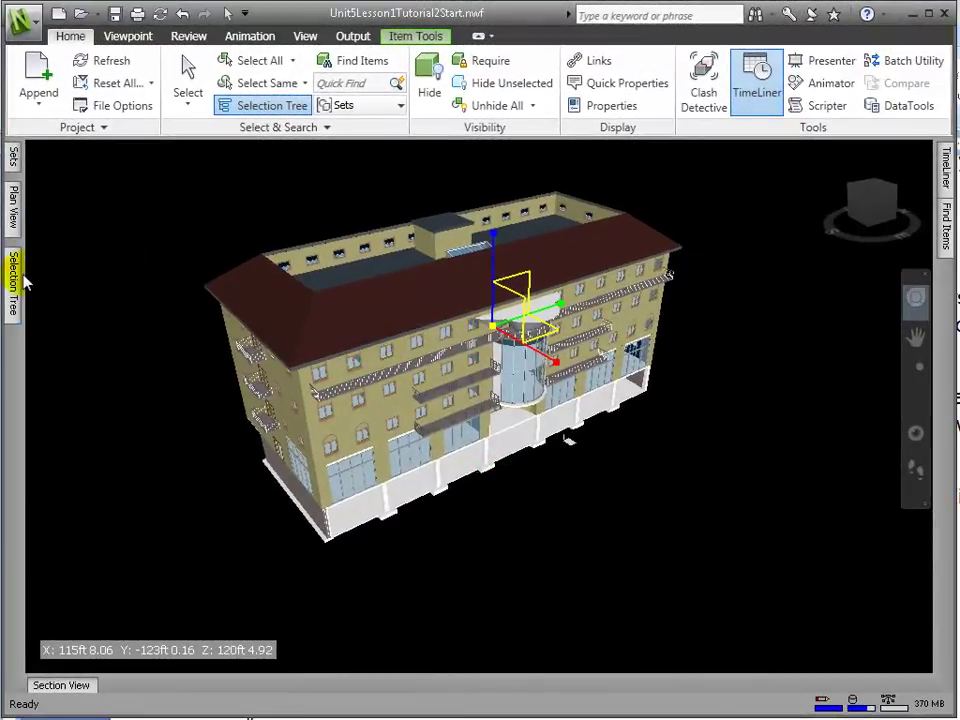
Hide the Architectural_Shell.nwc and Structural_Model.ifc models so that only the MEP models are displayed
mouse_move(18, 285)
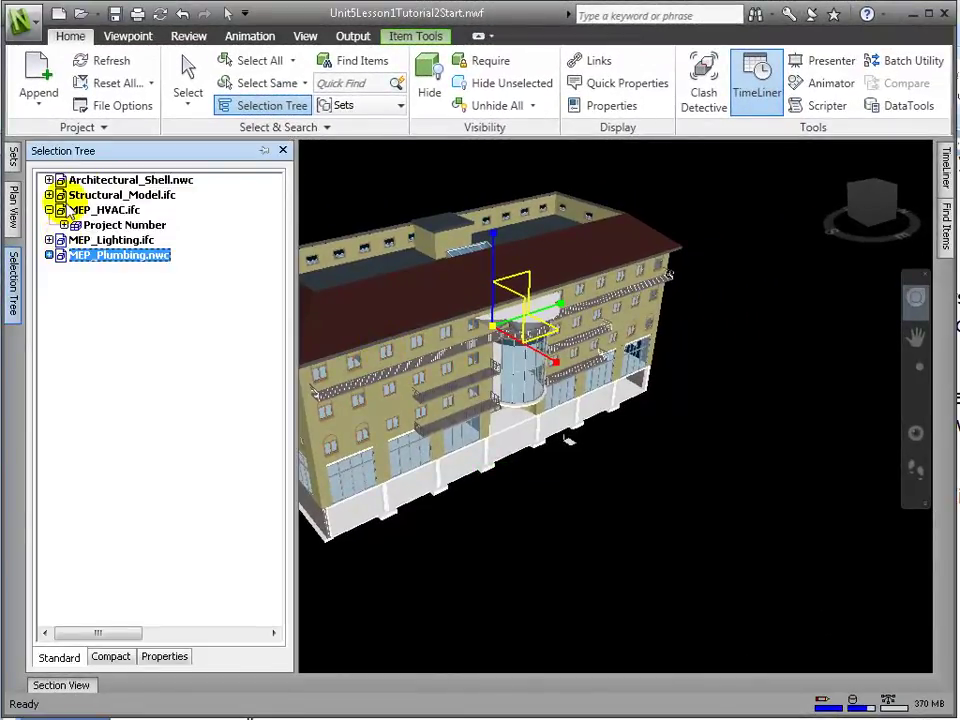
click(90, 180)
right_click(90, 180)
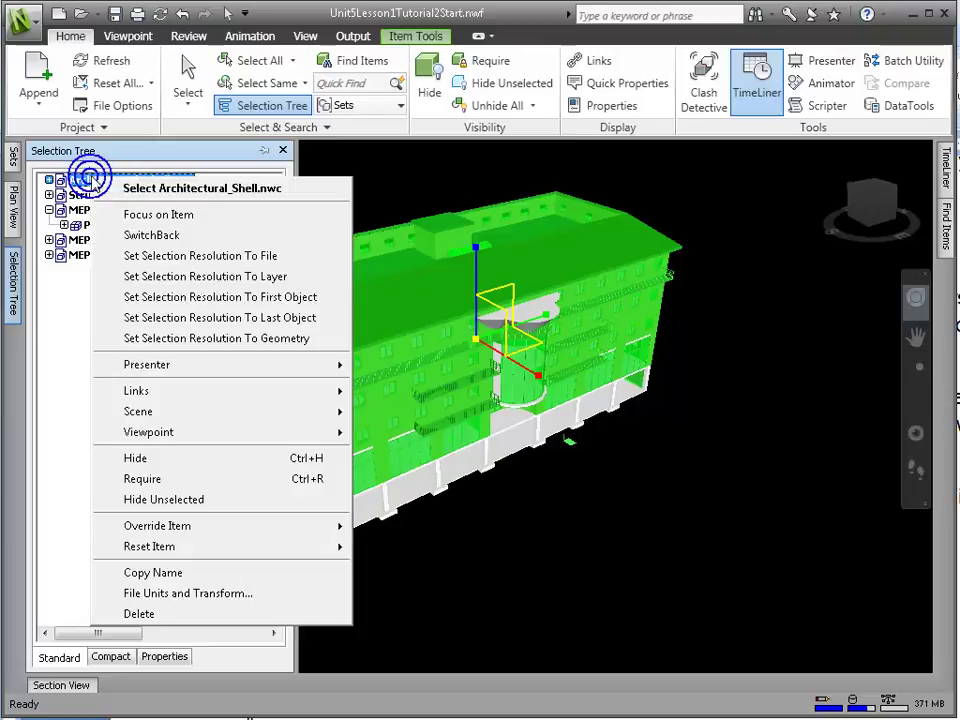
click(209, 460)
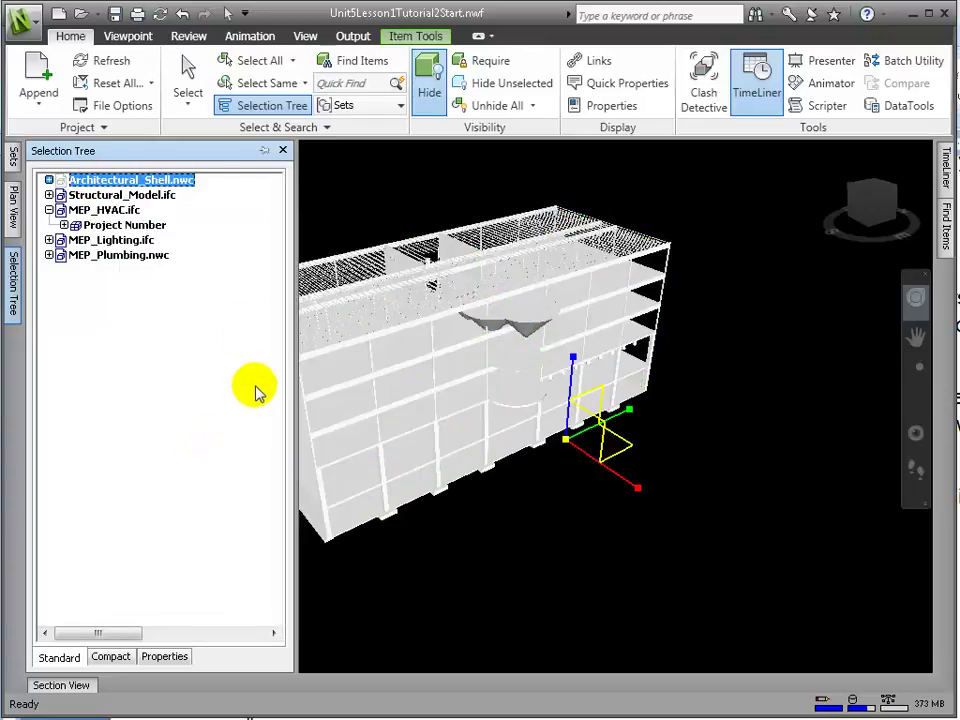
right_click(108, 197)
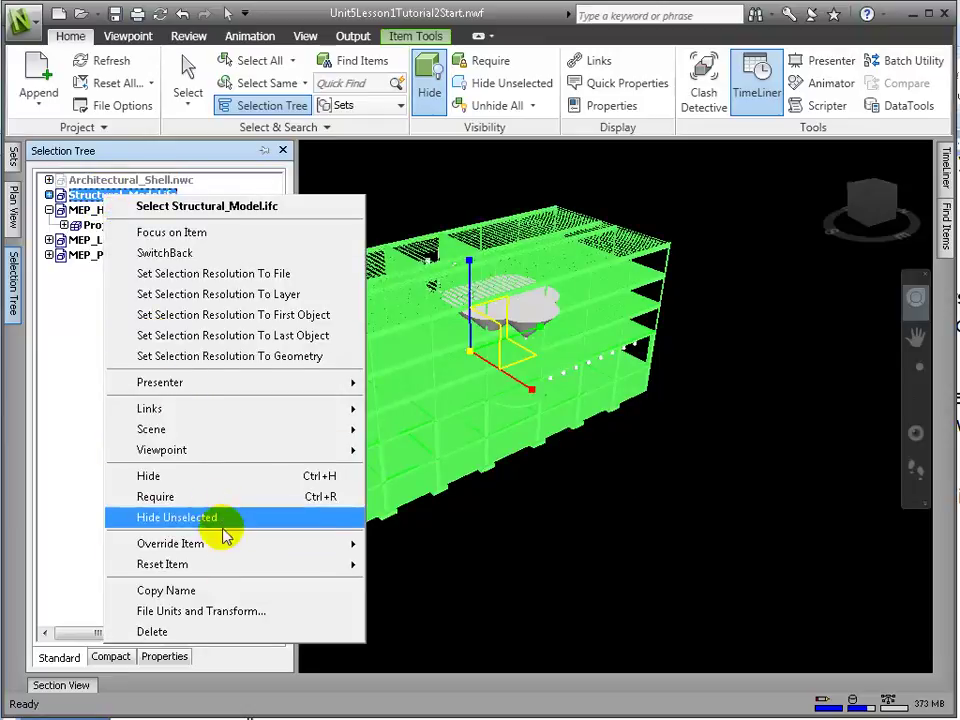
click(222, 479)
Examine the exposed HVAC, lighting and plumbing components up close by orbiting and zooming around them
shift+middle_drag(468, 530, 482, 508)
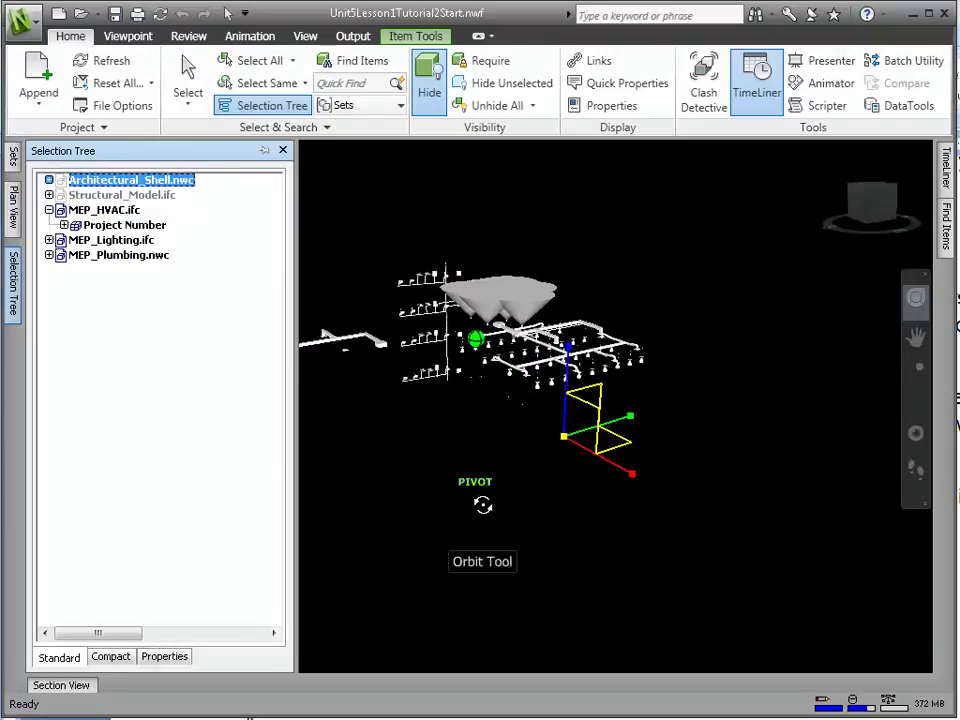
middle_drag(465, 428, 531, 550)
scroll(540, 550, up, 3)
shift+middle_drag(560, 550, 606, 531)
drag(606, 531, 606, 497)
scroll(600, 460, up, 3)
shift+middle_drag(630, 417, 642, 455)
drag(641, 455, 638, 447)
shift+middle_drag(638, 446, 636, 446)
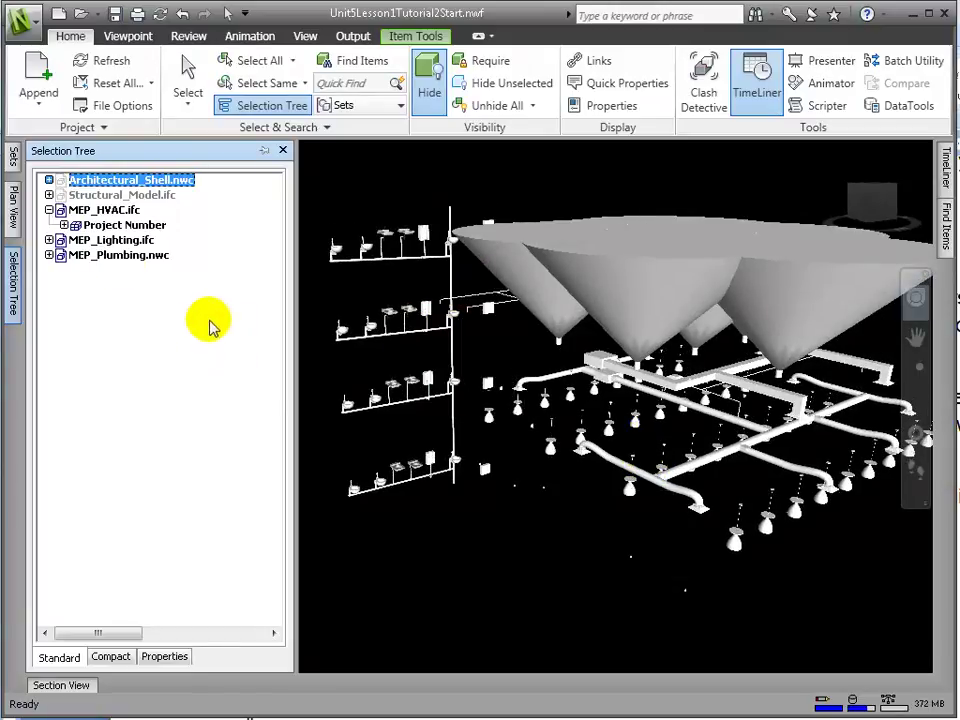
Expand MEP_Plumbing.nwc down to Level 1 and inspect the sub-items of two of its Standard components
click(48, 255)
click(101, 271)
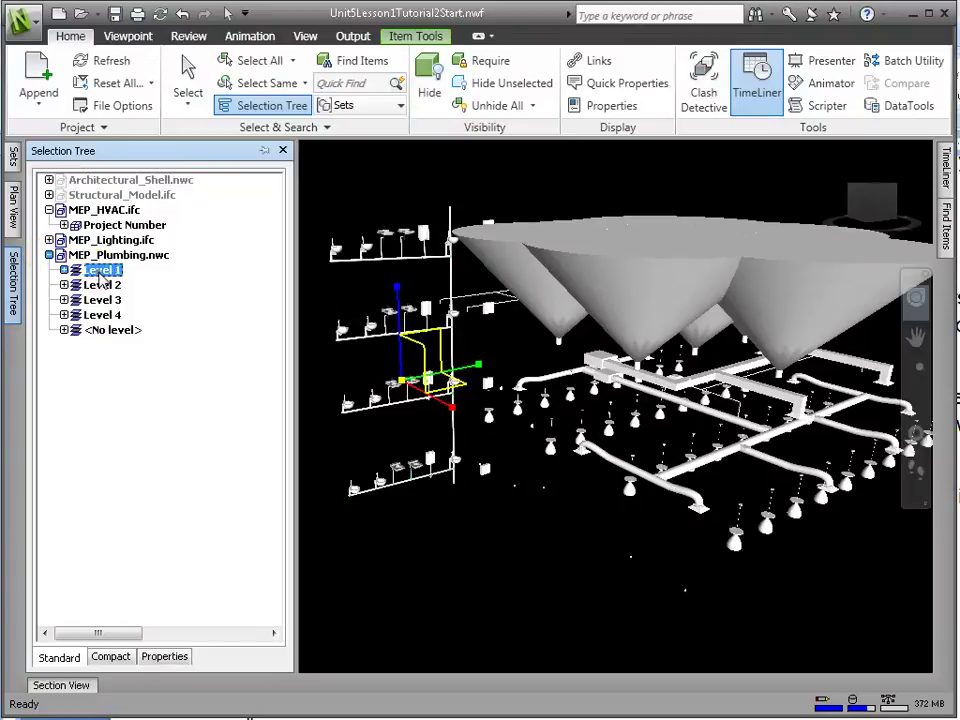
click(64, 270)
click(79, 285)
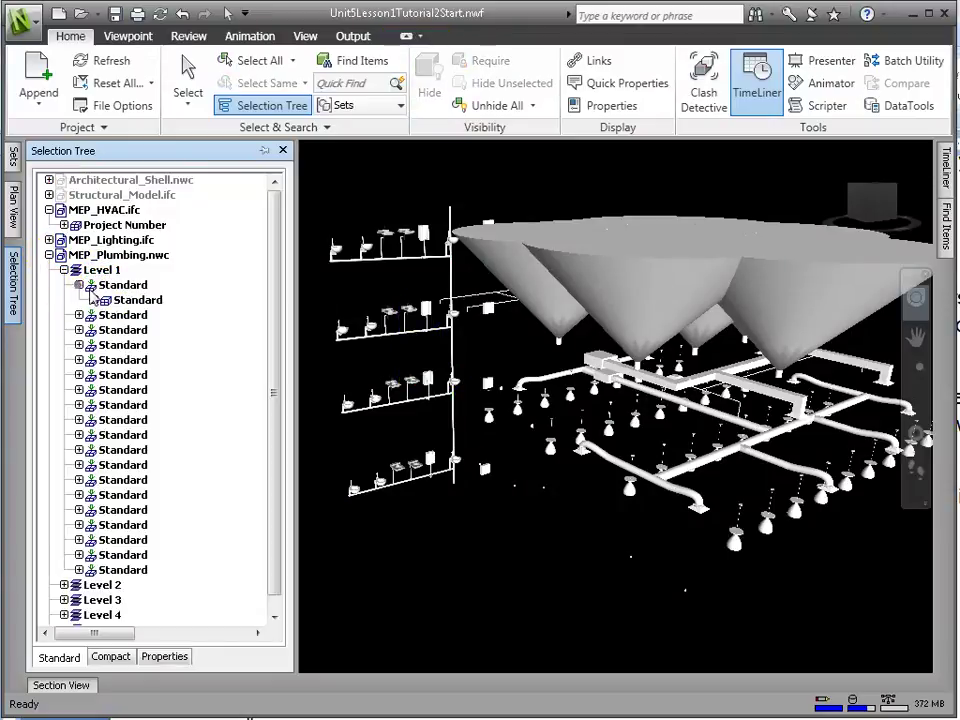
click(94, 300)
click(79, 285)
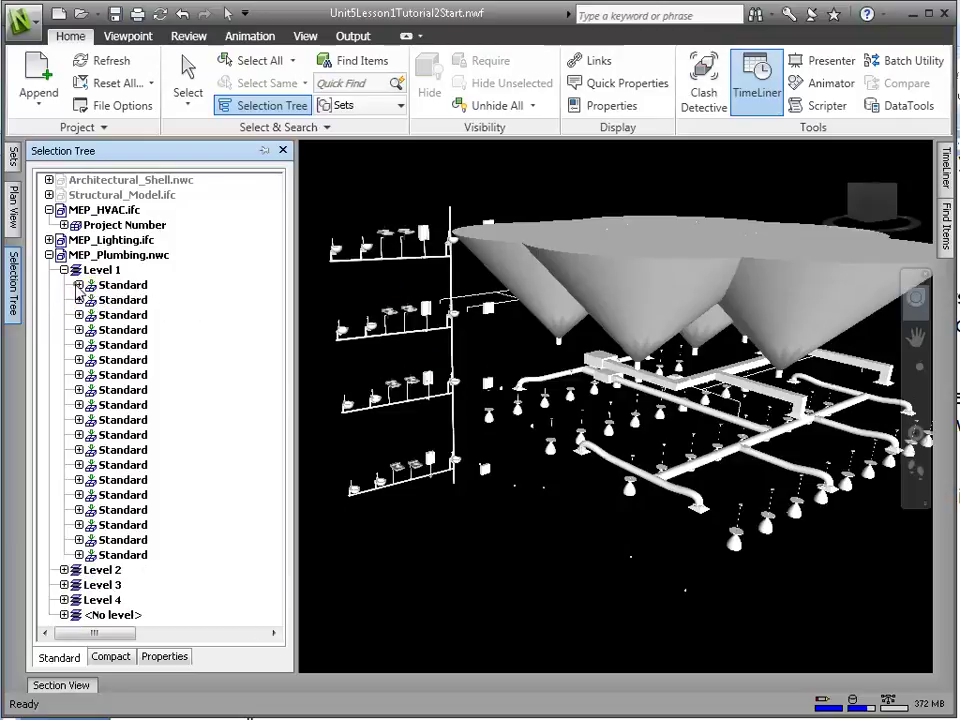
click(79, 510)
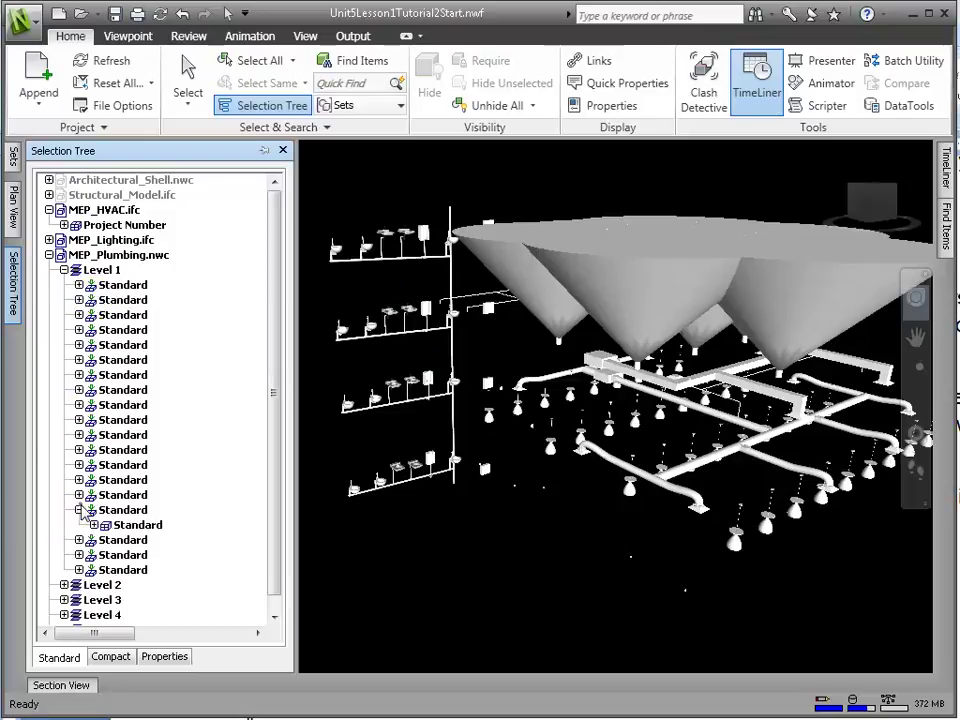
click(94, 525)
click(94, 525)
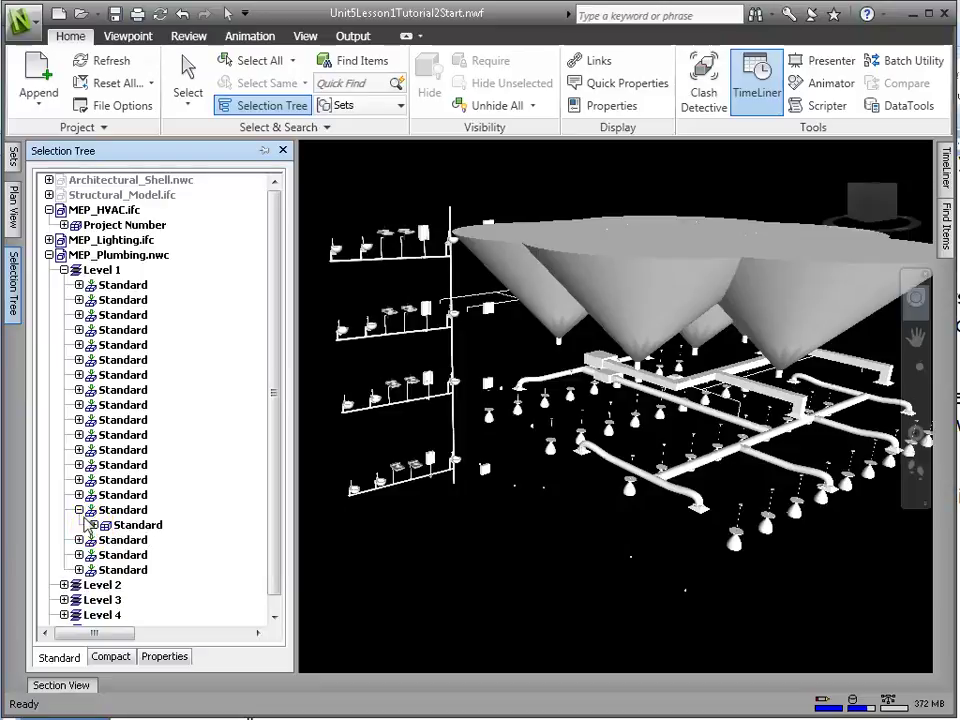
Inspect the remaining Standard components under Level 1 of MEP_Plumbing.nwc, expanding one down to its Composite Part
click(79, 510)
click(79, 540)
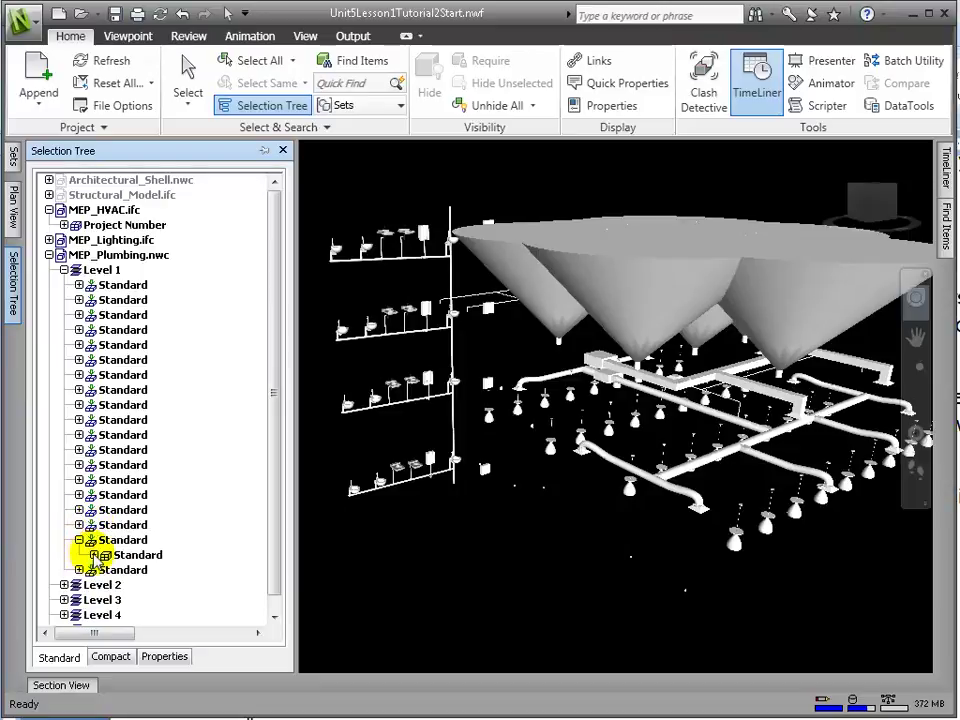
click(94, 555)
click(139, 571)
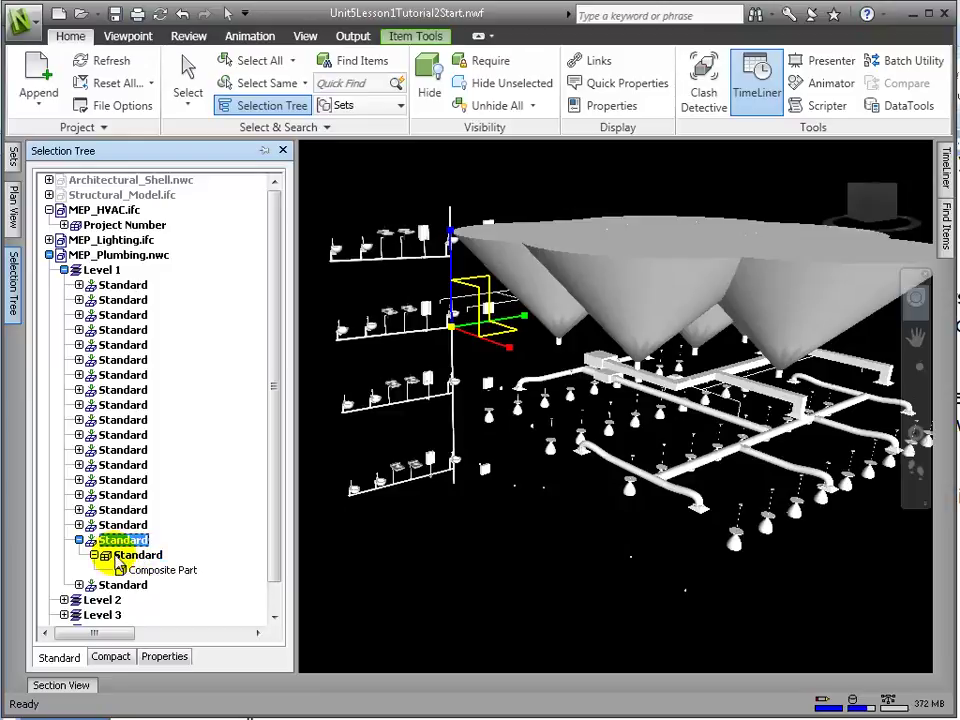
scroll(95, 520, down, 1)
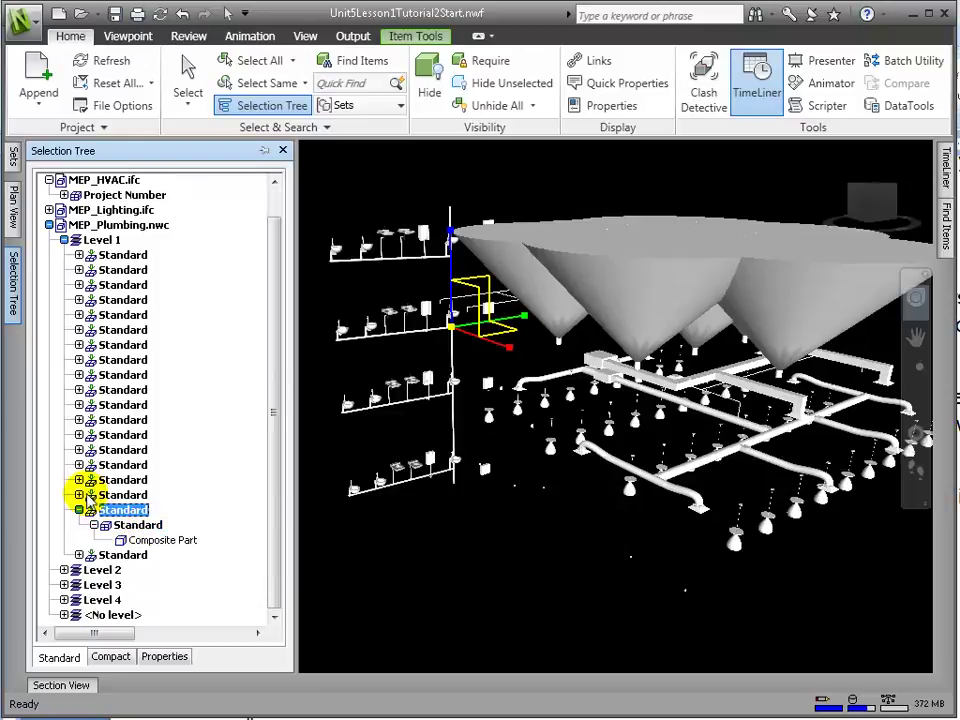
click(75, 556)
scroll(86, 552, down, 1)
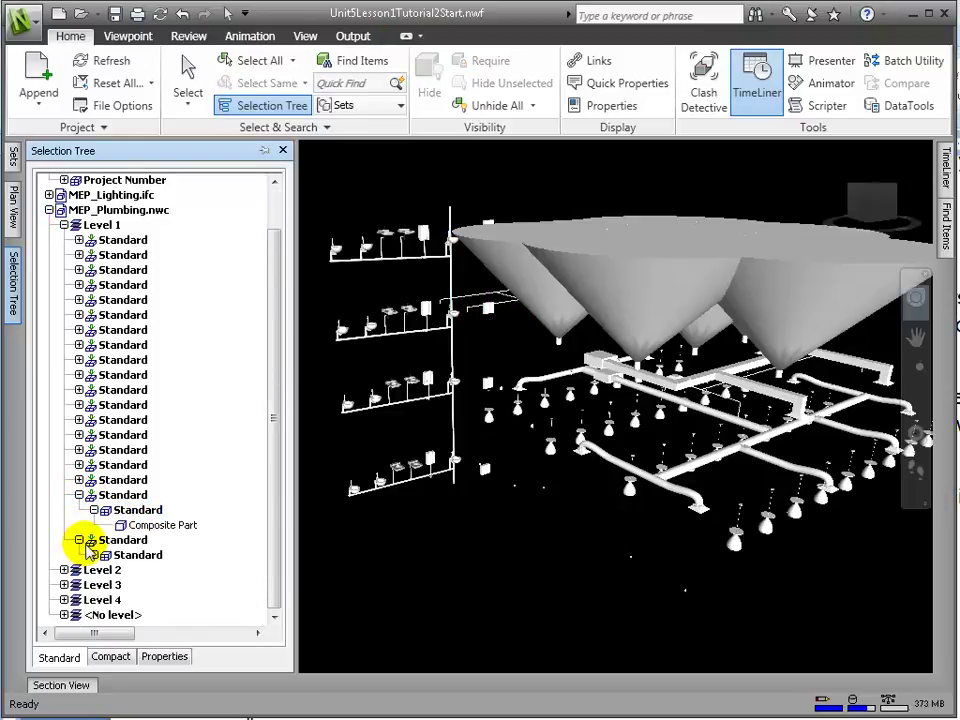
Expand <No level> under MEP_Plumbing.nwc and locate several of its Public - 1.6 gpf and 22" x 27" fixtures in the model
click(63, 615)
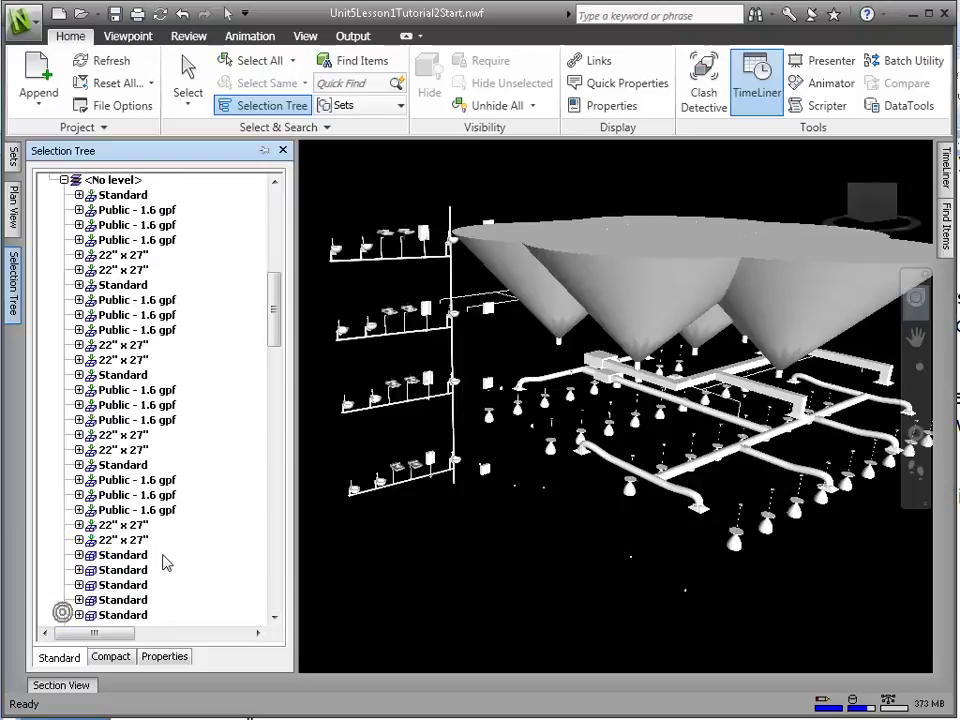
click(130, 212)
click(160, 225)
click(145, 253)
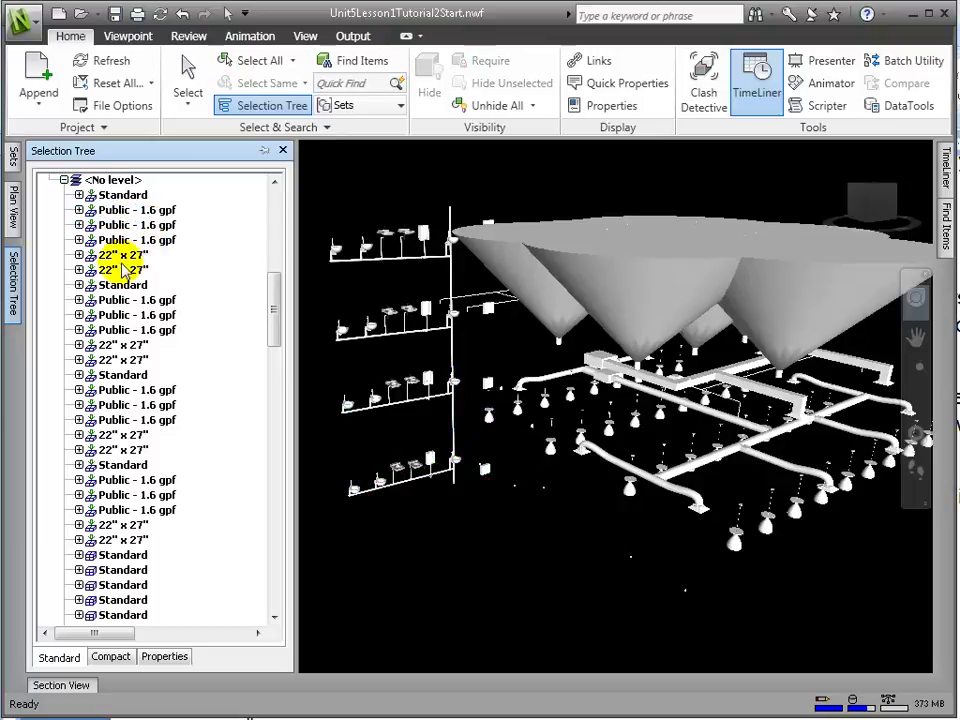
click(121, 240)
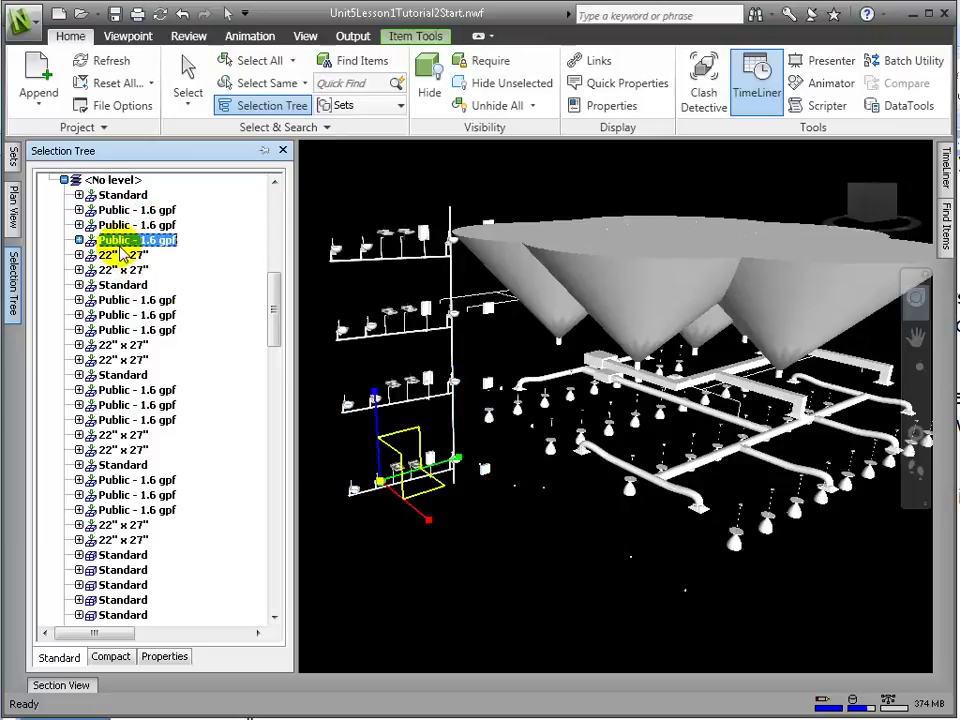
scroll(407, 536, up, 6)
scroll(393, 531, down, 5)
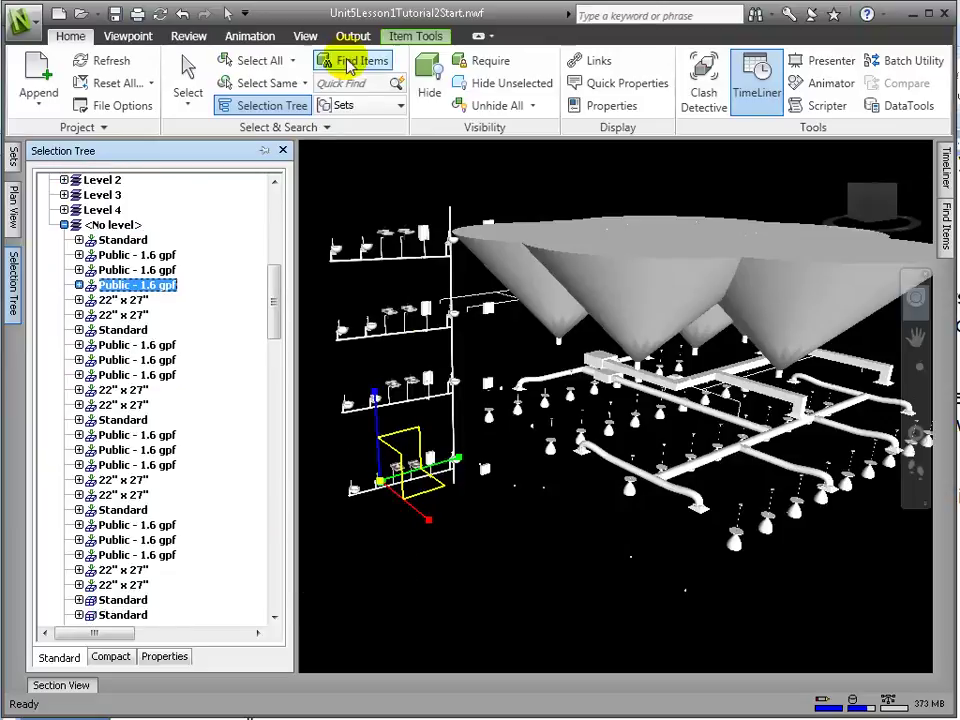
Turn off the Move gizmo and select the first 22" x 27" fixture under <No level>
click(415, 36)
click(326, 92)
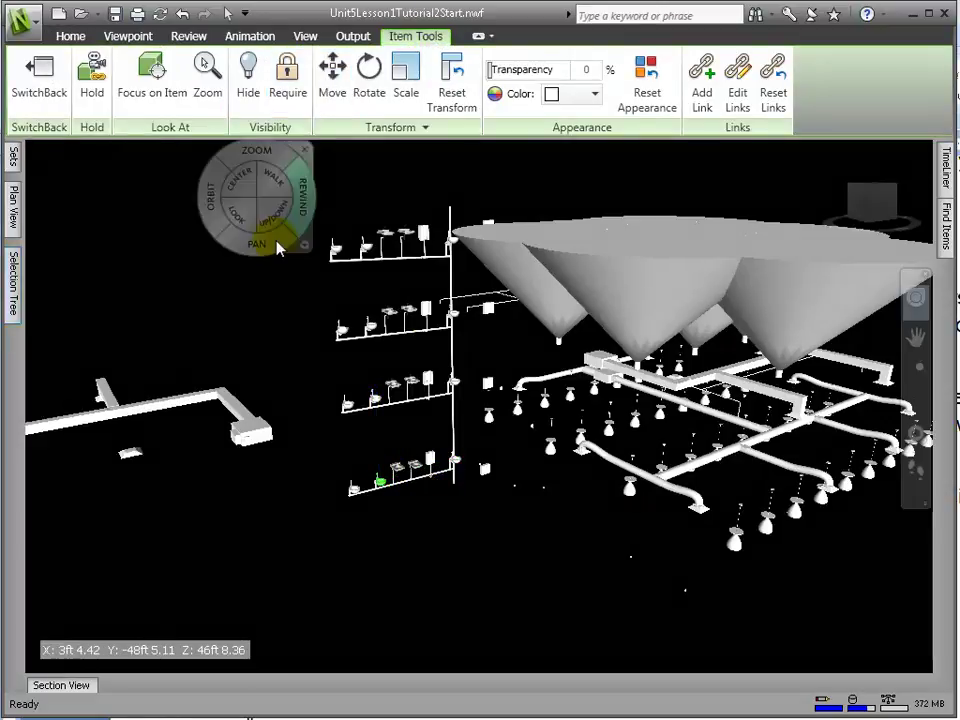
mouse_move(15, 300)
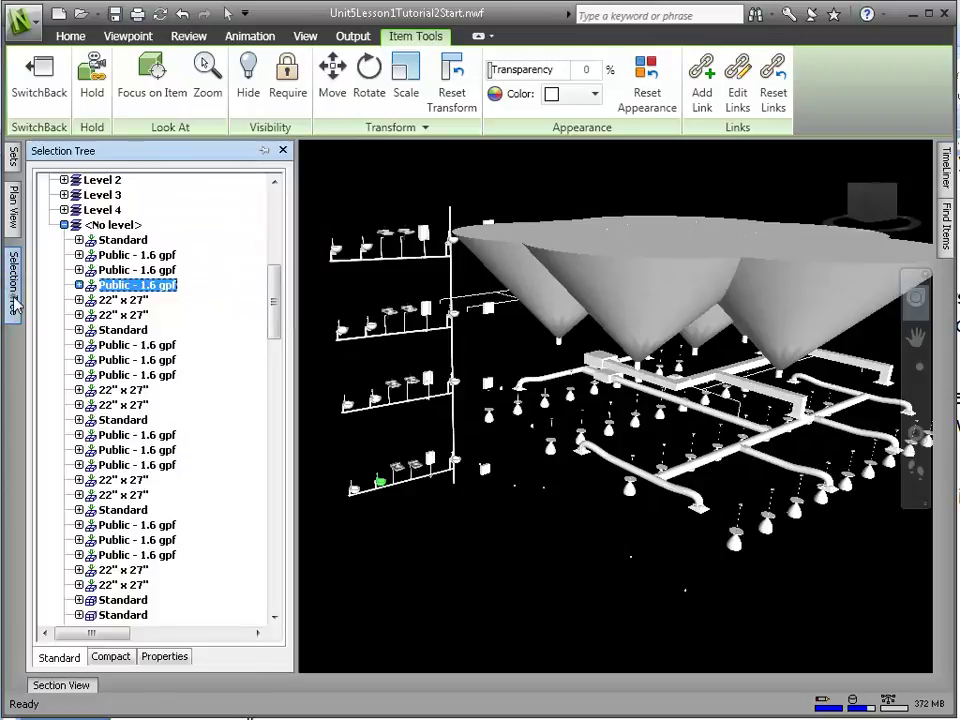
click(122, 300)
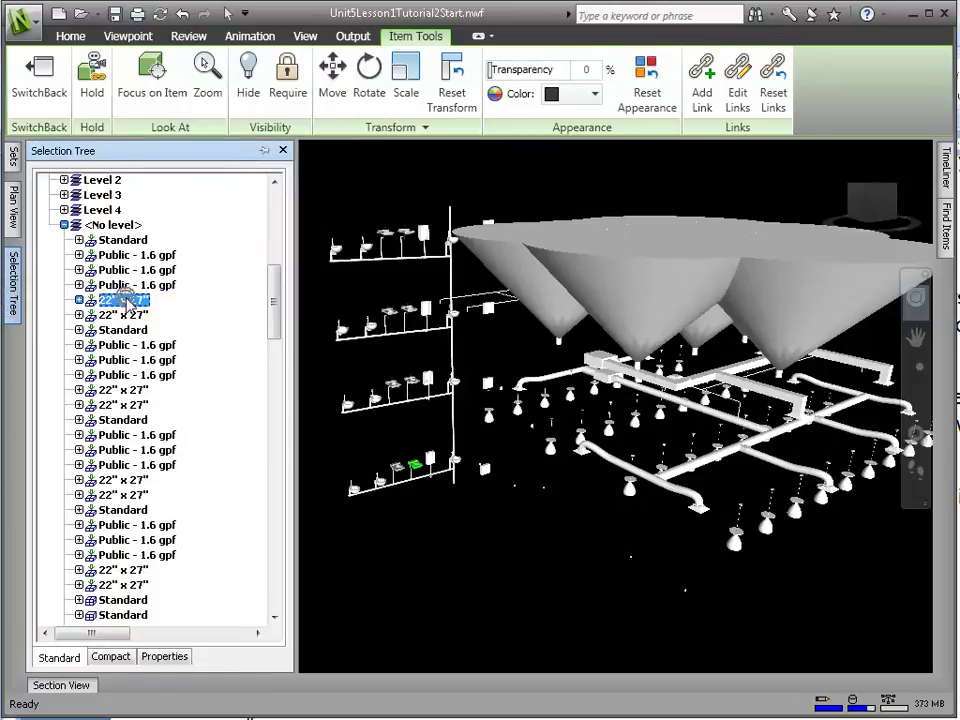
Zoom in on the stacked plumbing fixtures and pin the Selection Tree so it stays open
click(921, 366)
drag(330, 193, 757, 533)
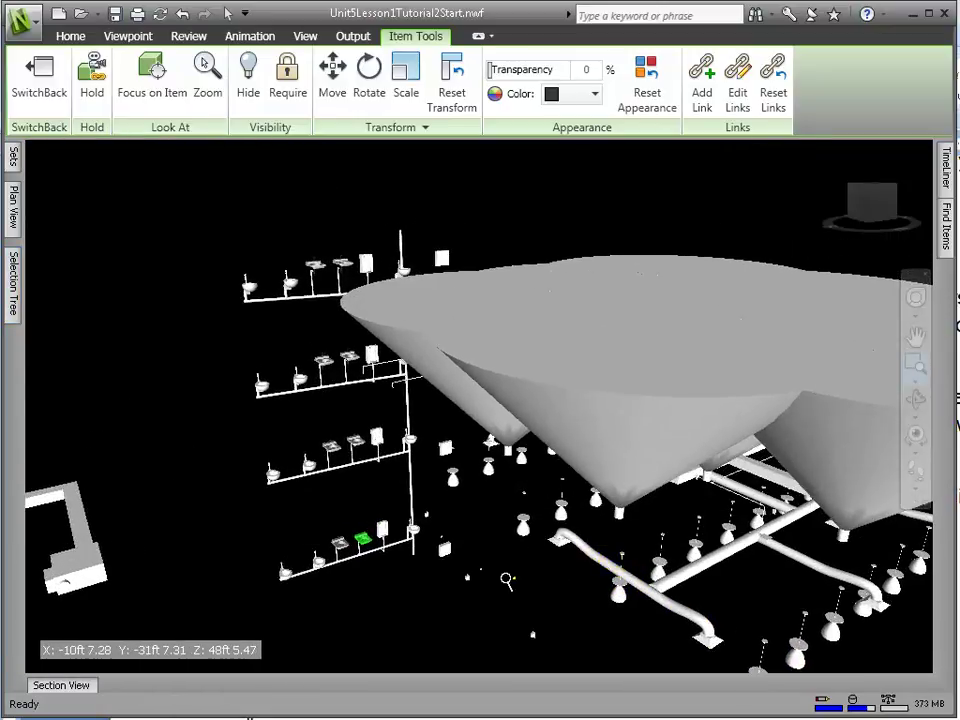
scroll(527, 548, down, 1)
shift+middle_drag(527, 548, 533, 493)
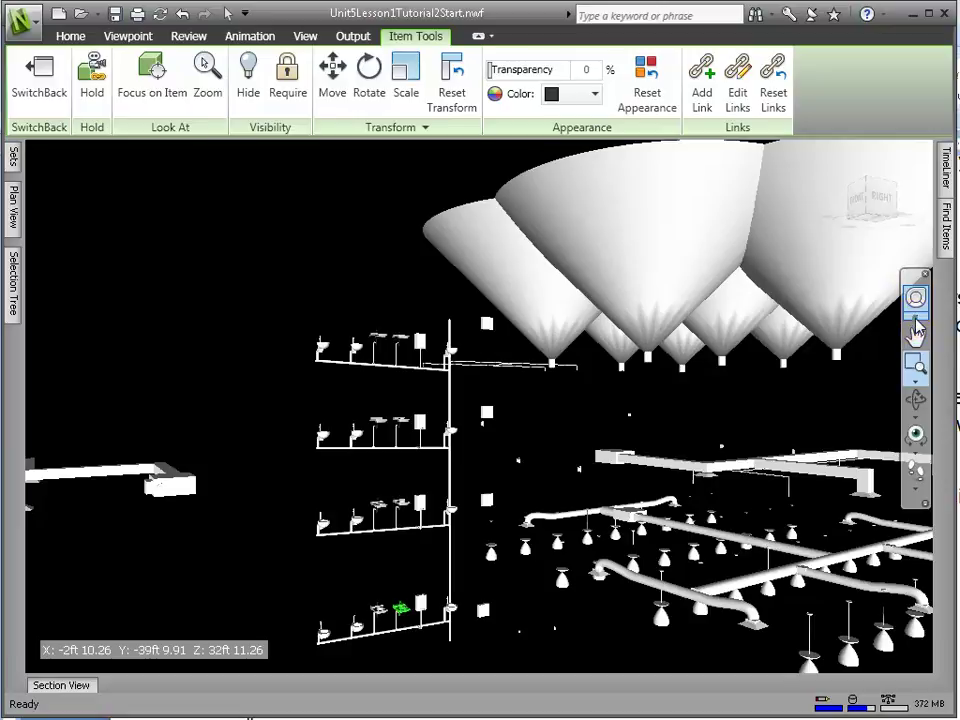
mouse_move(11, 284)
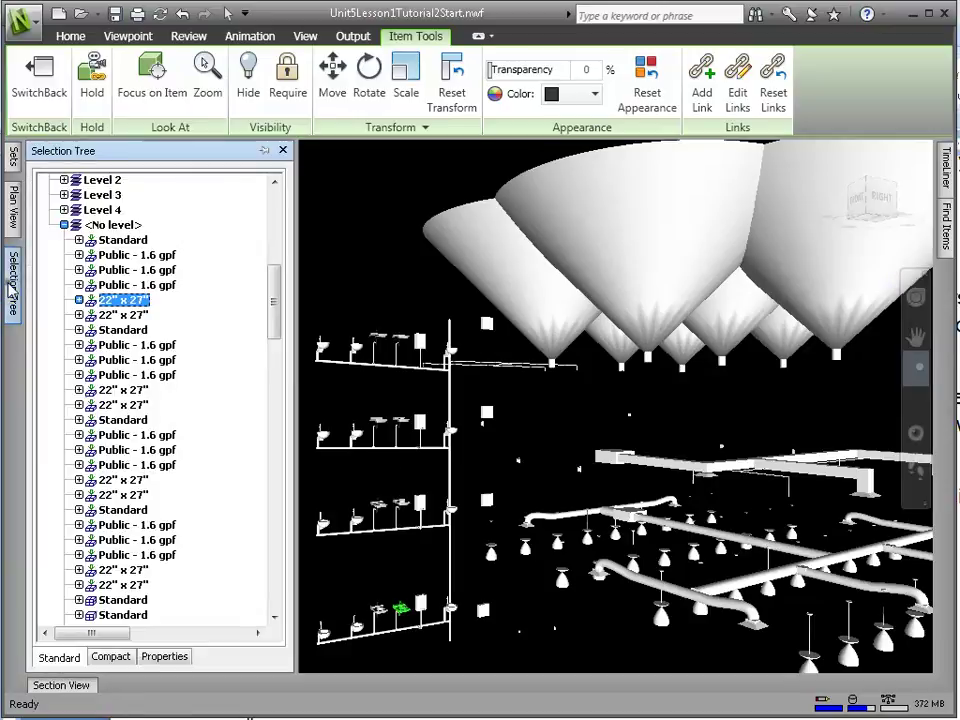
click(265, 150)
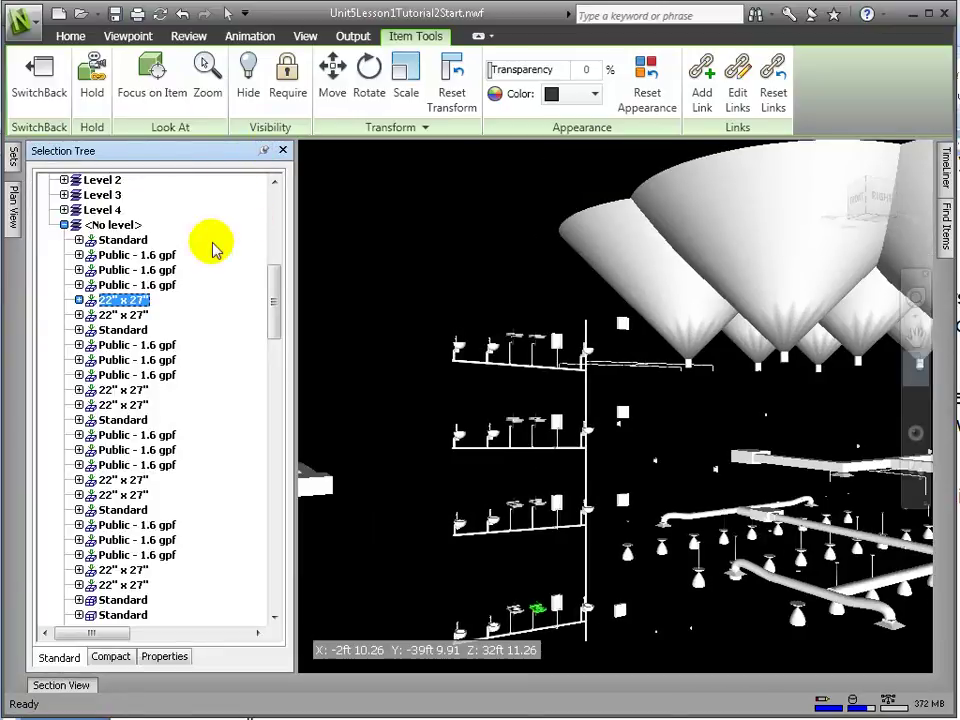
Highlight the Public - 1.6 gpf and 22" x 27" items of the second fixture group under <No level> one after another
click(124, 346)
click(124, 360)
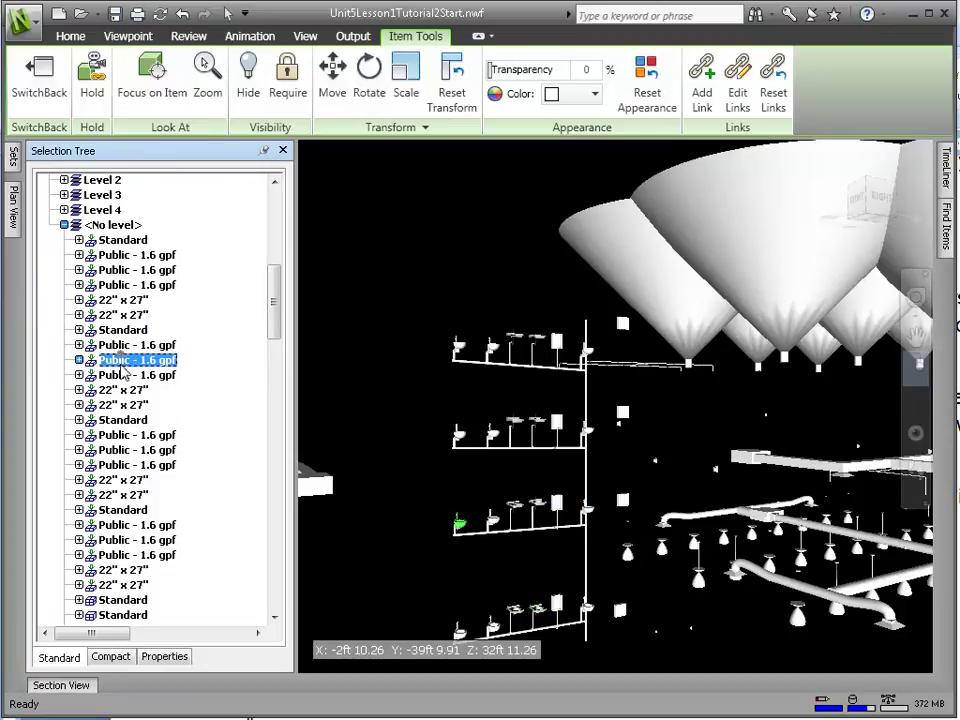
click(124, 375)
click(124, 390)
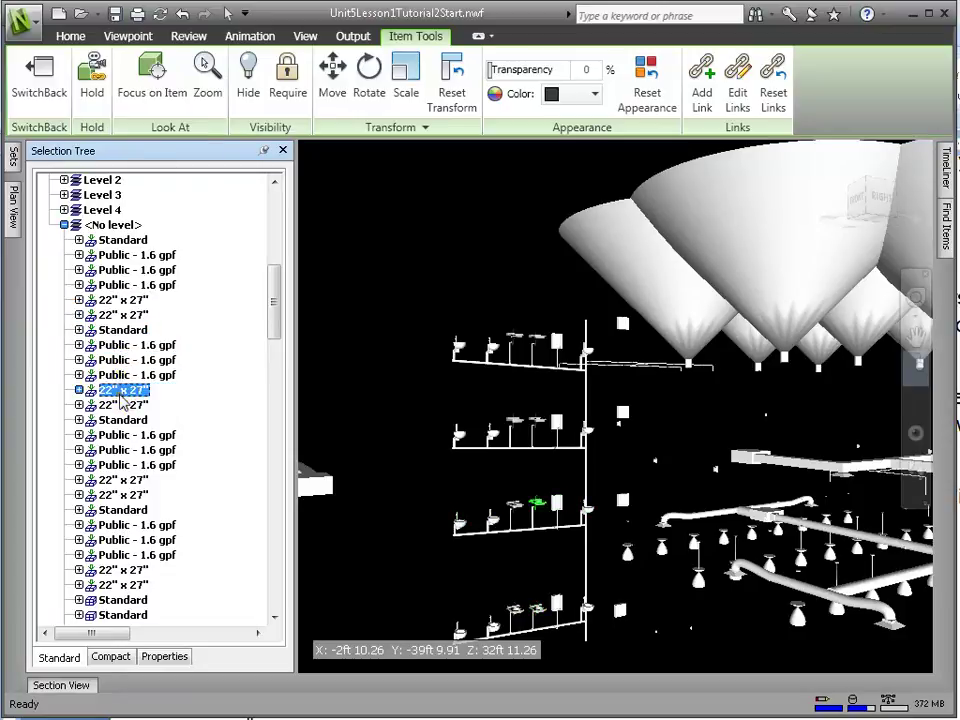
click(124, 405)
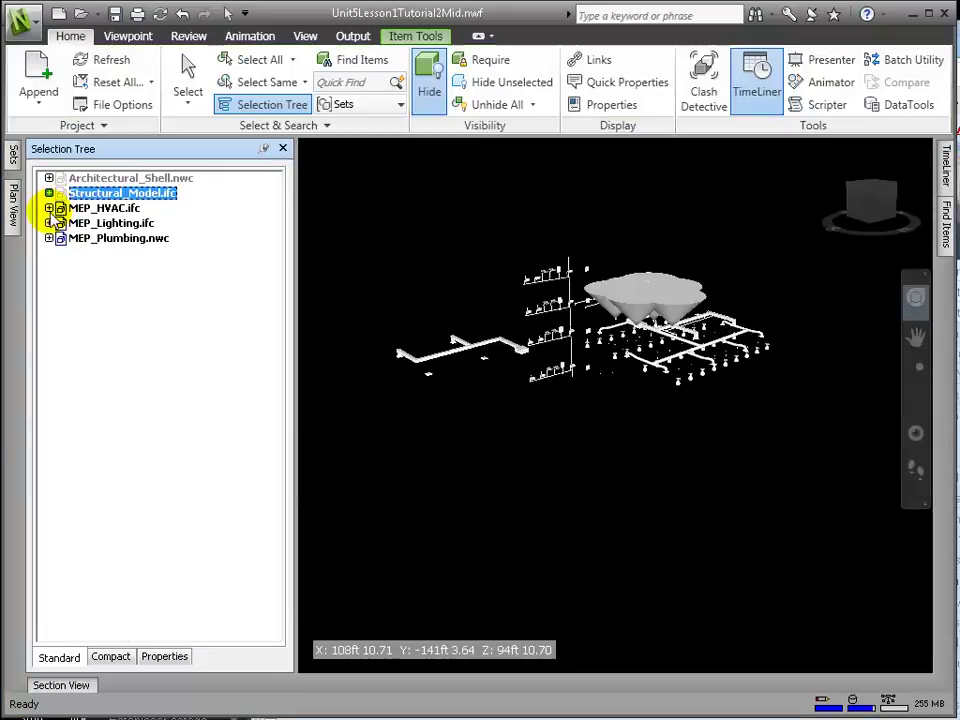
Highlight the MEP_HVAC.ifc, MEP_Lighting.ifc and MEP_Plumbing.nwc models in turn to compare the components each contains
click(88, 209)
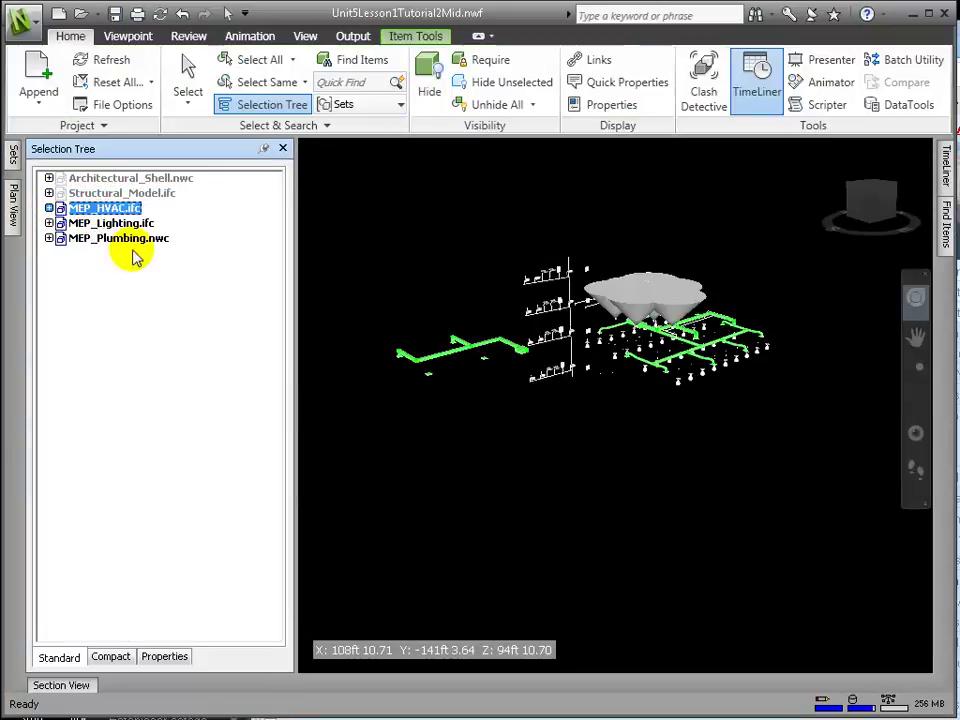
key(ctrl+w)
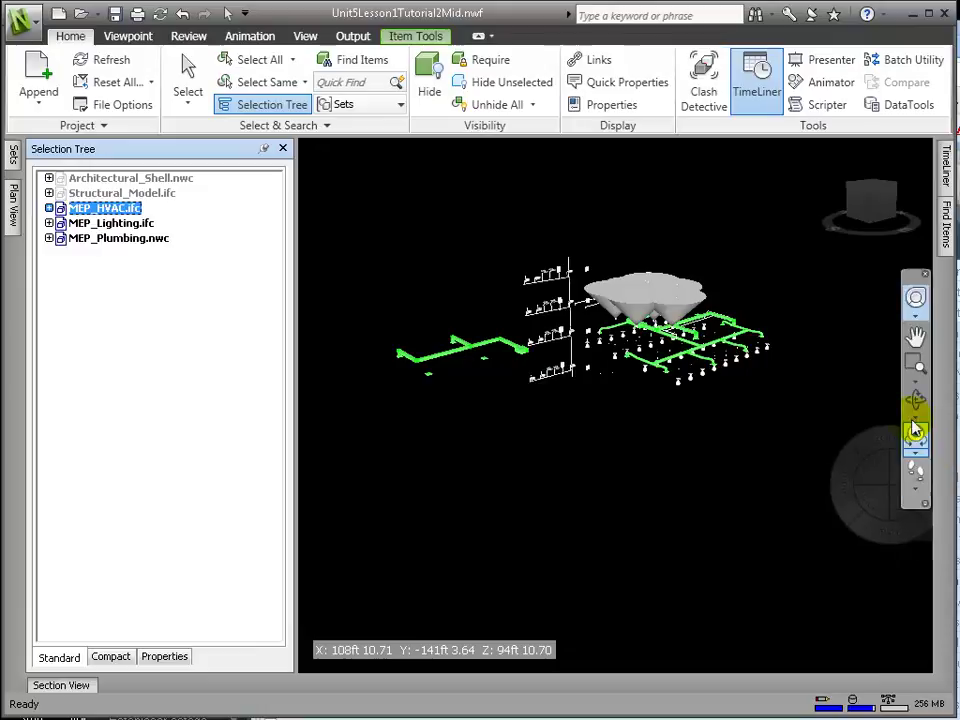
click(915, 366)
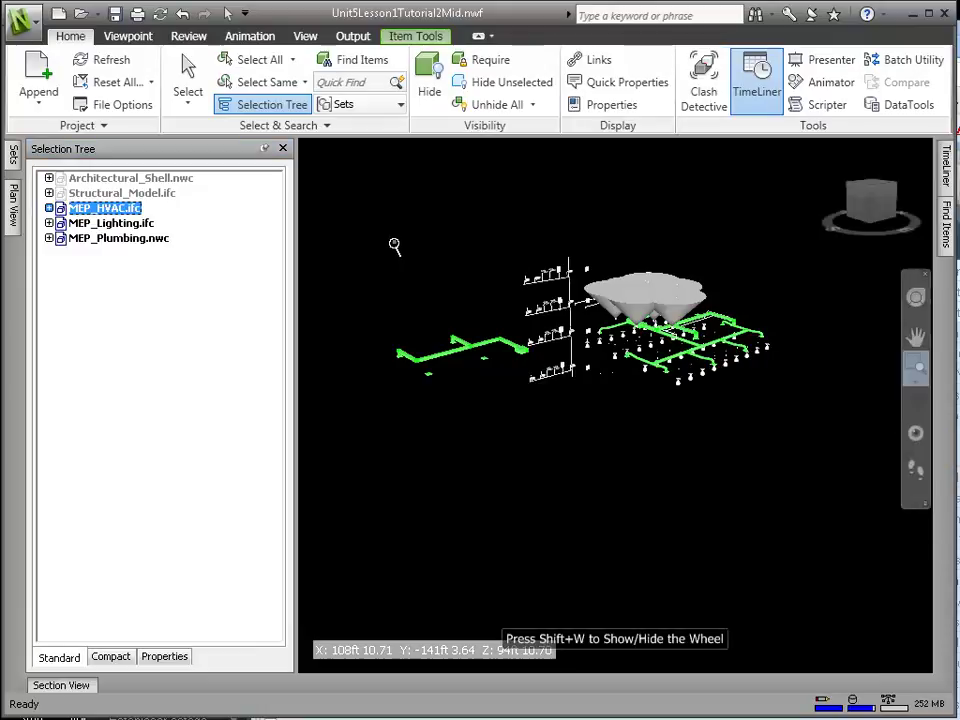
drag(394, 244, 800, 418)
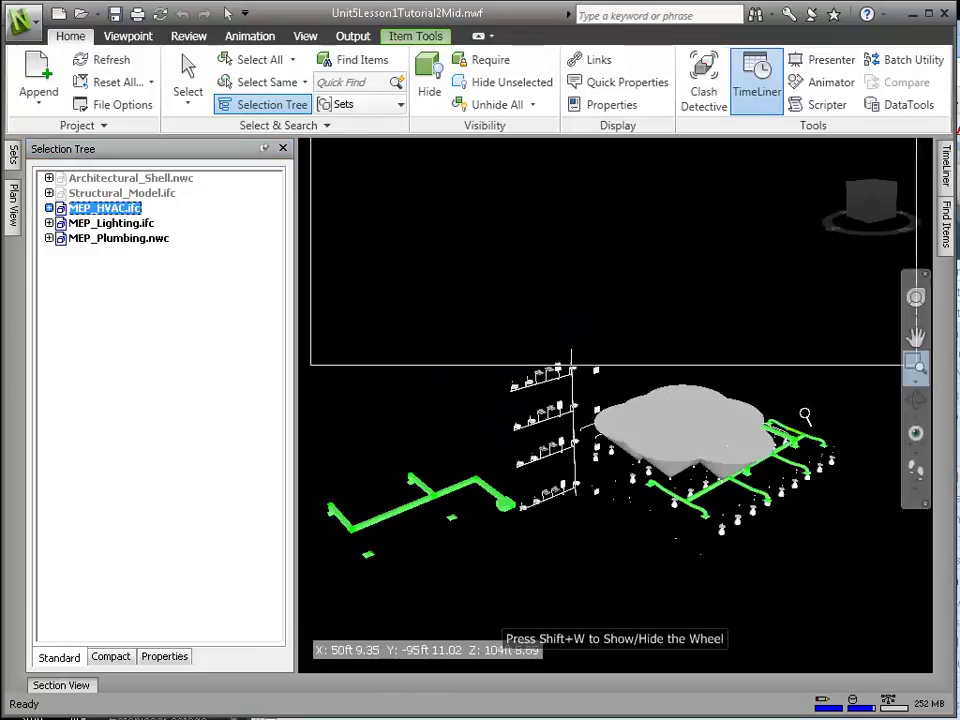
shift+middle_drag(681, 589, 649, 371)
click(115, 224)
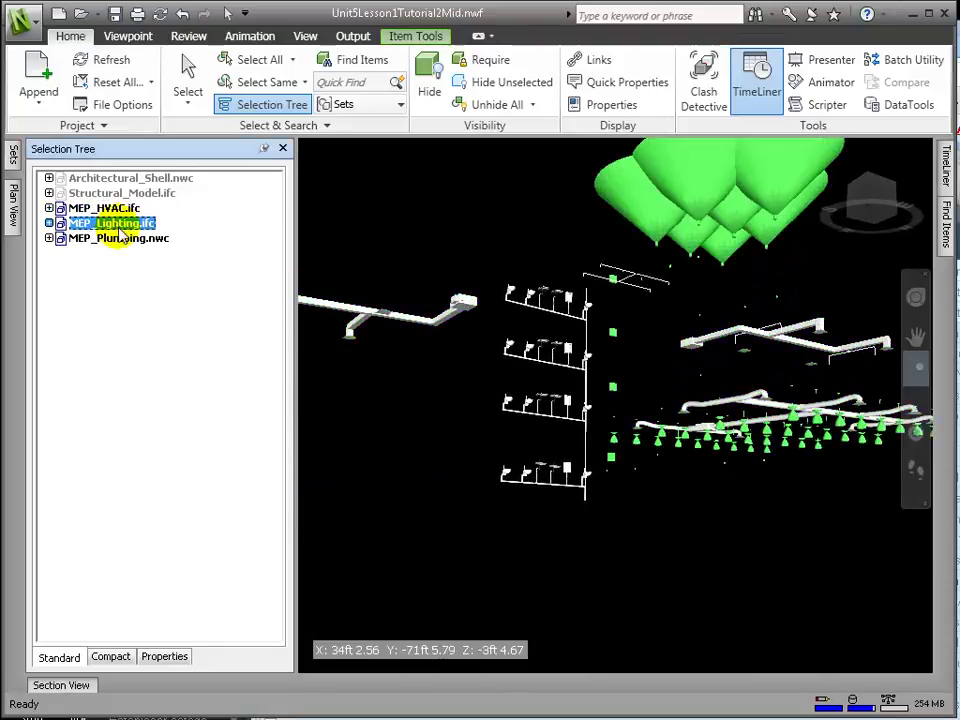
click(110, 241)
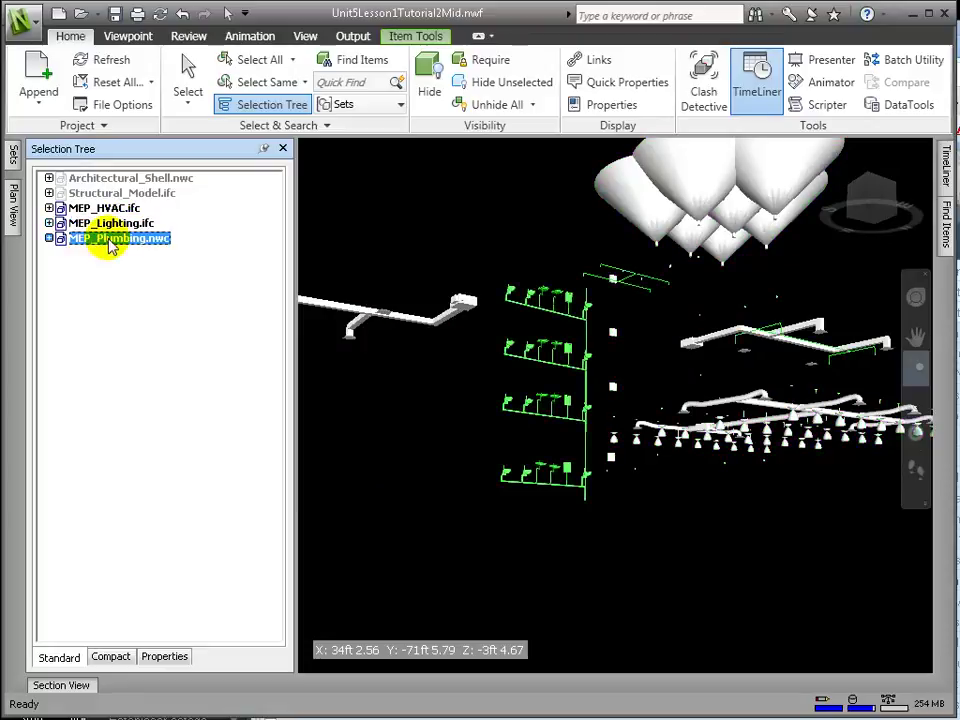
Unhide the Structural_Model.ifc and Architectural_Shell.nwc models to restore the complete building
click(114, 192)
right_click(94, 195)
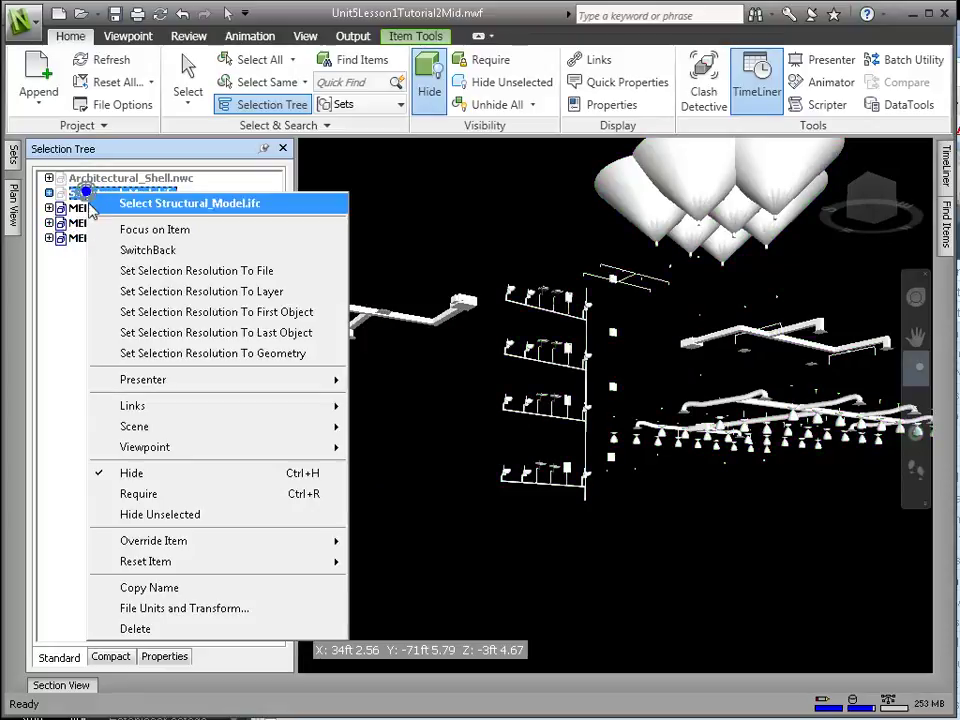
click(136, 466)
right_click(131, 177)
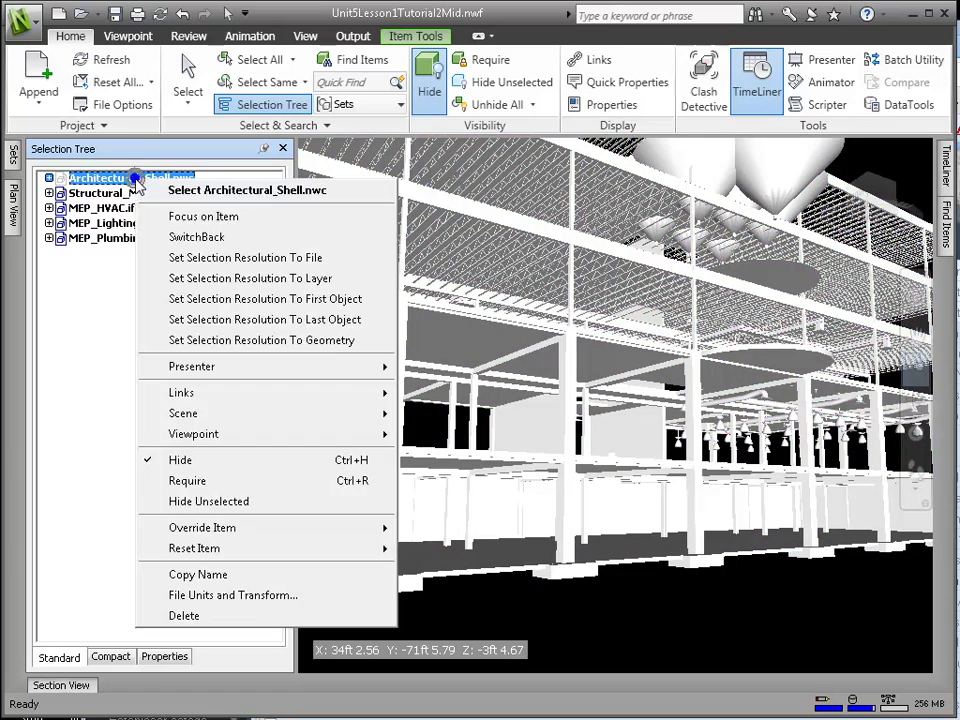
click(228, 468)
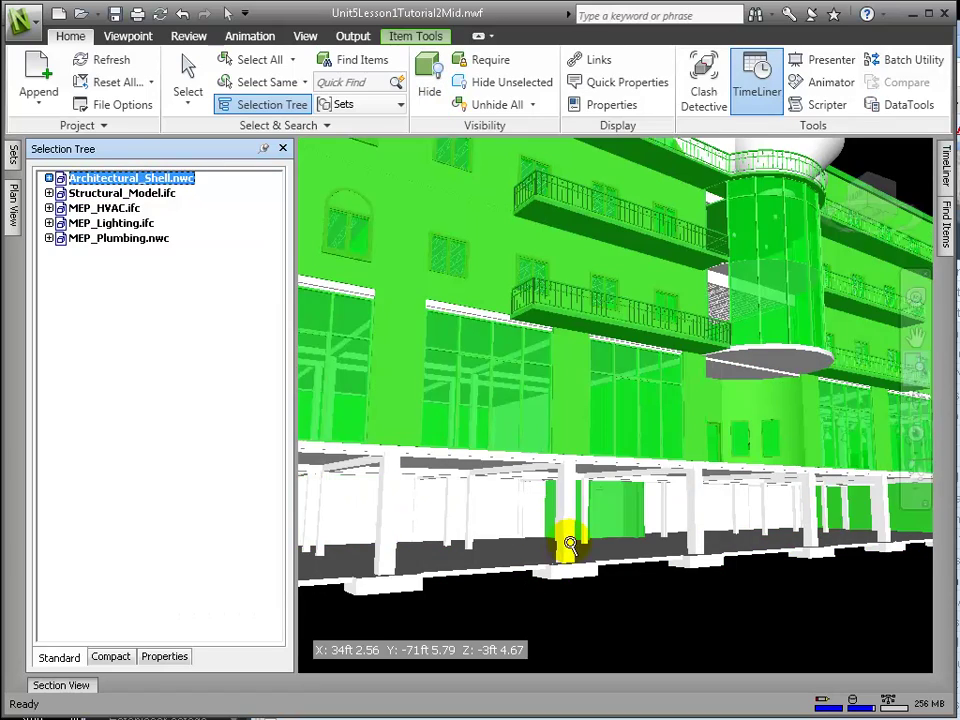
Enable sectioning with Plane 1 aligned to the top and move the plane up to just above the main roof
shift+middle_drag(681, 477, 791, 553)
scroll(791, 553, down, 3)
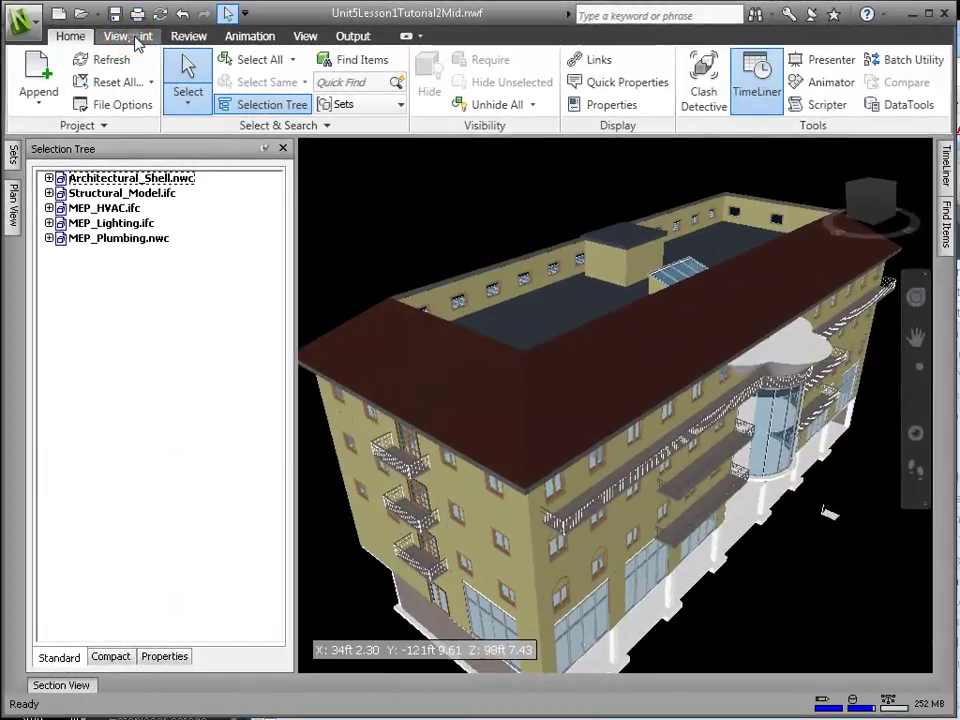
click(130, 36)
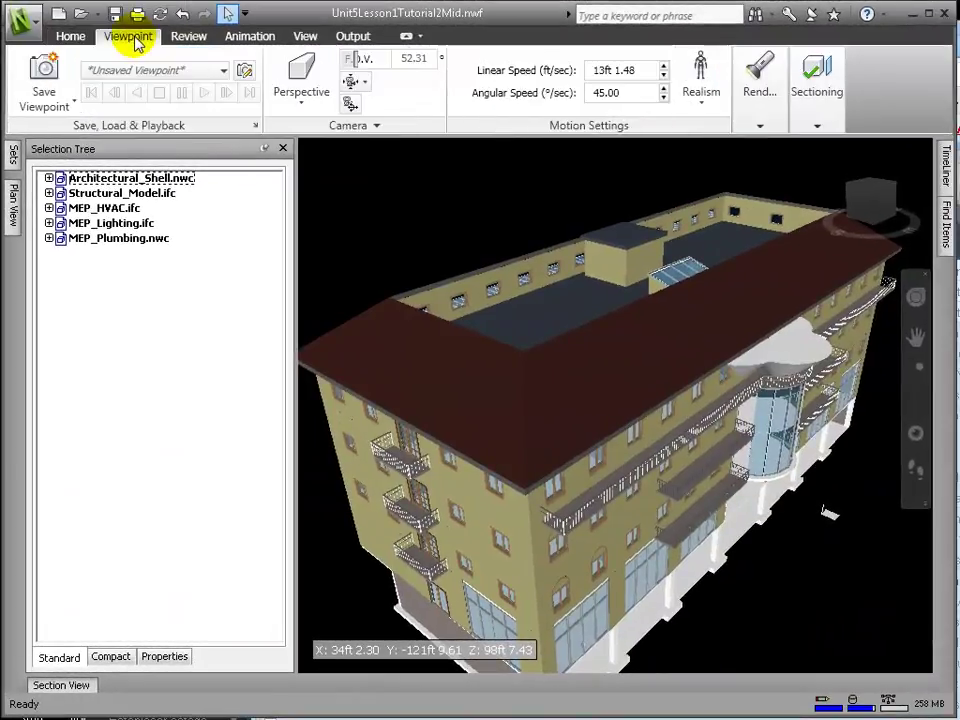
click(814, 128)
click(820, 178)
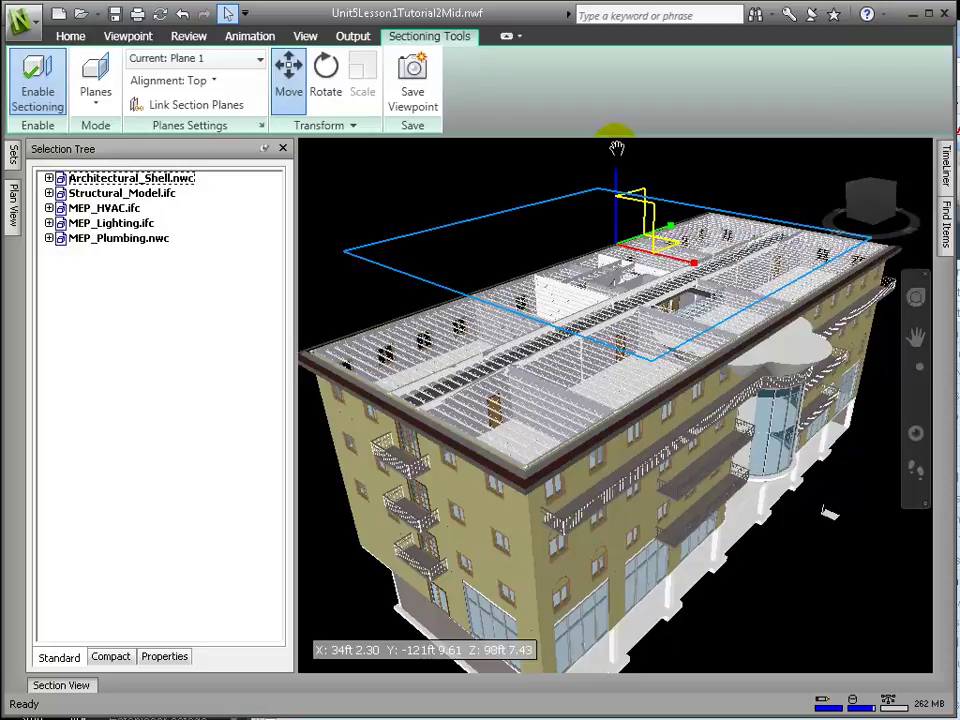
drag(615, 126, 613, 106)
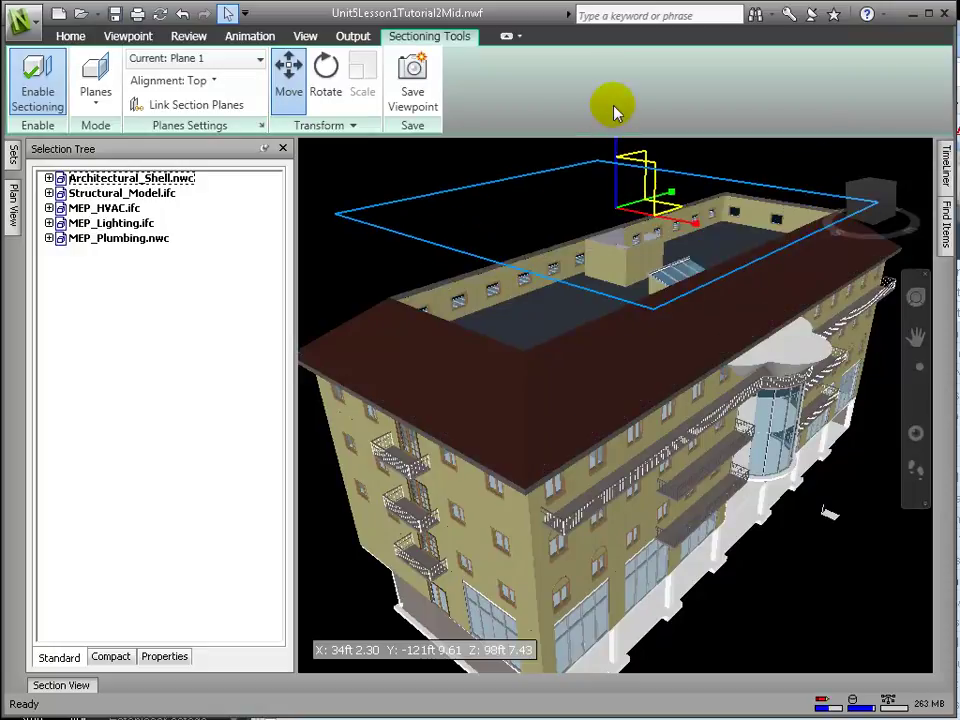
Add section Plane 2 with bottom alignment and move it down toward the base of the building
click(259, 60)
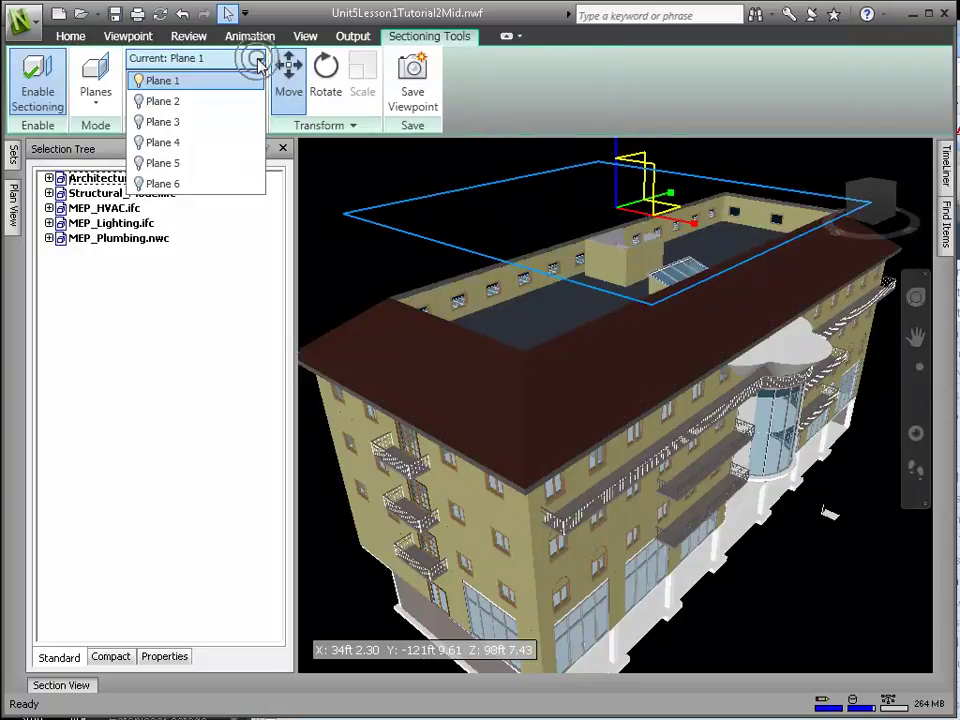
click(222, 101)
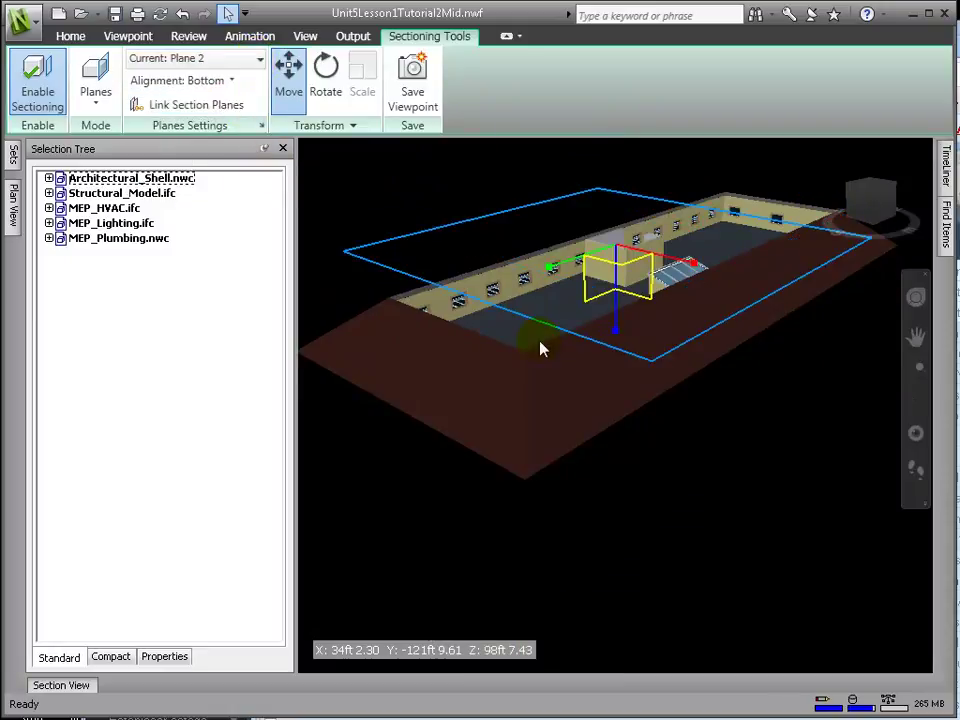
drag(616, 331, 611, 560)
Add section Plane 3 with front alignment and slide it along the building's length to cut through the middle near the skylight
click(220, 58)
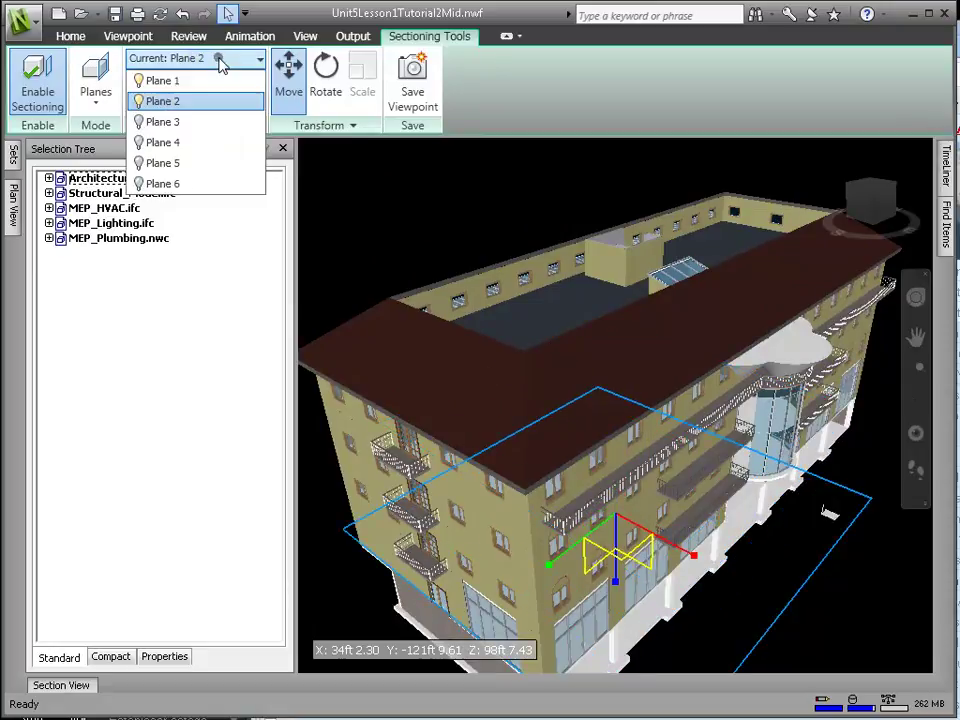
click(230, 138)
click(257, 60)
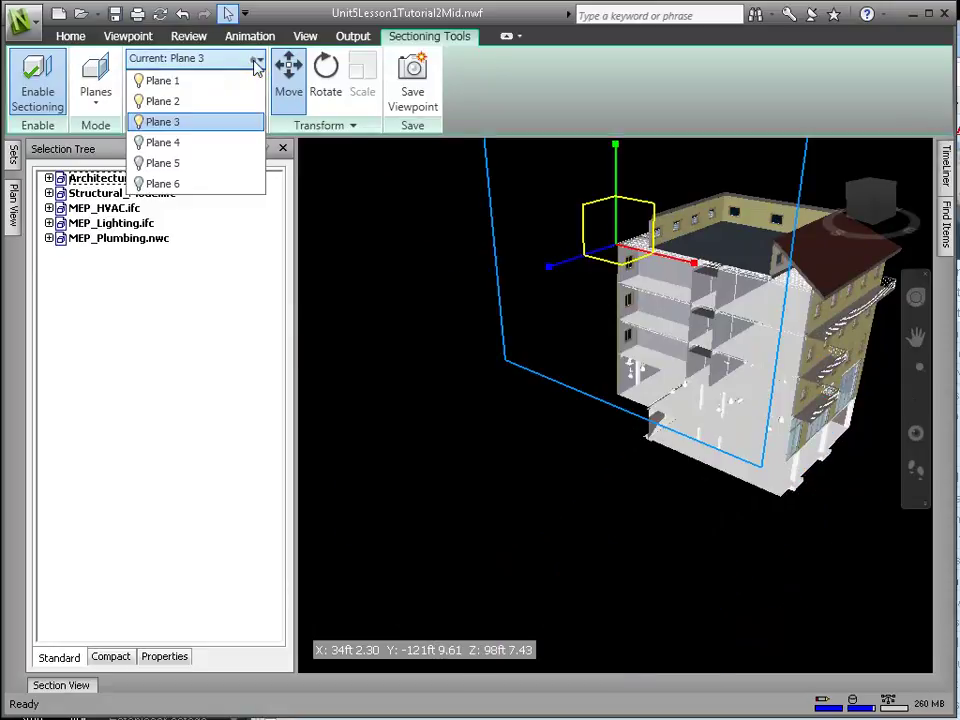
click(562, 281)
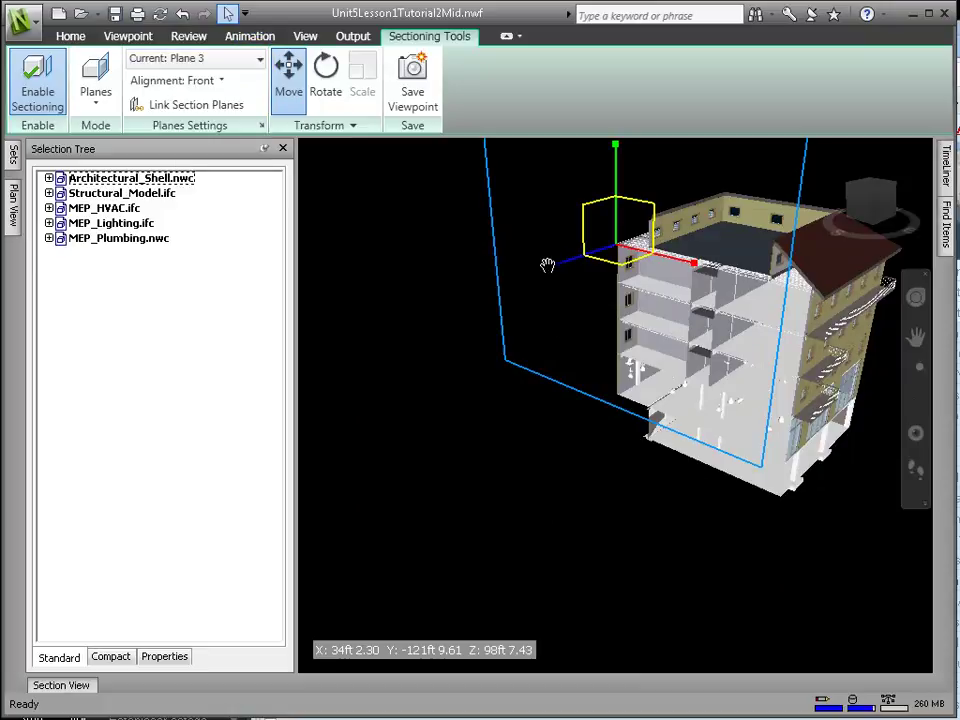
drag(443, 302, 399, 340)
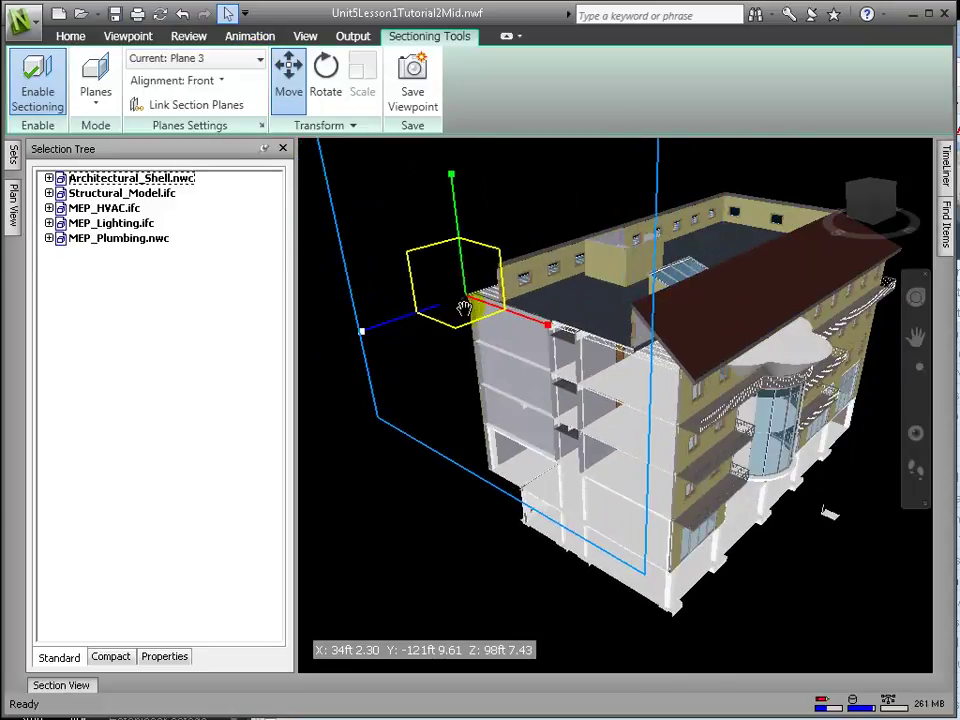
drag(469, 305, 491, 294)
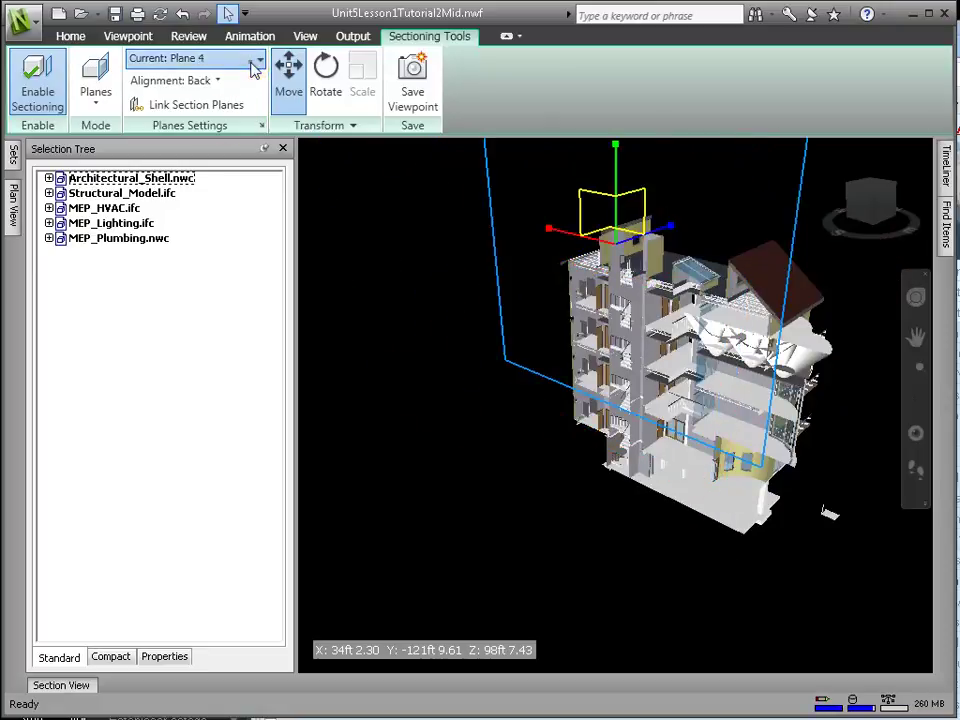
Add section Plane 5 with left alignment and Plane 6 with right alignment, and move Plane 6 outward across the front facade
click(251, 62)
click(233, 161)
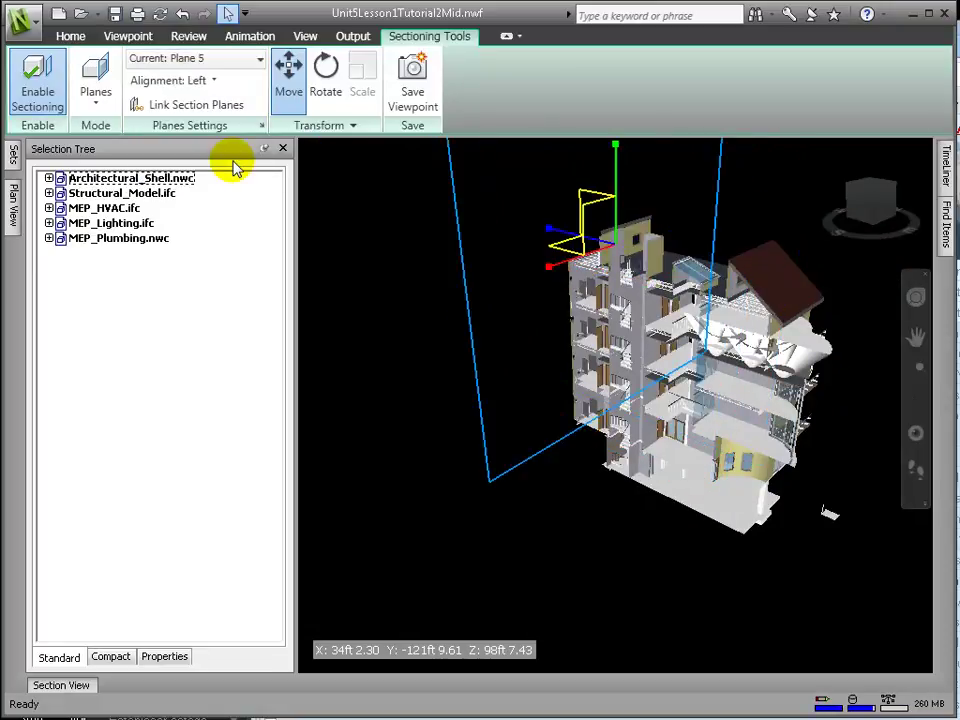
click(253, 58)
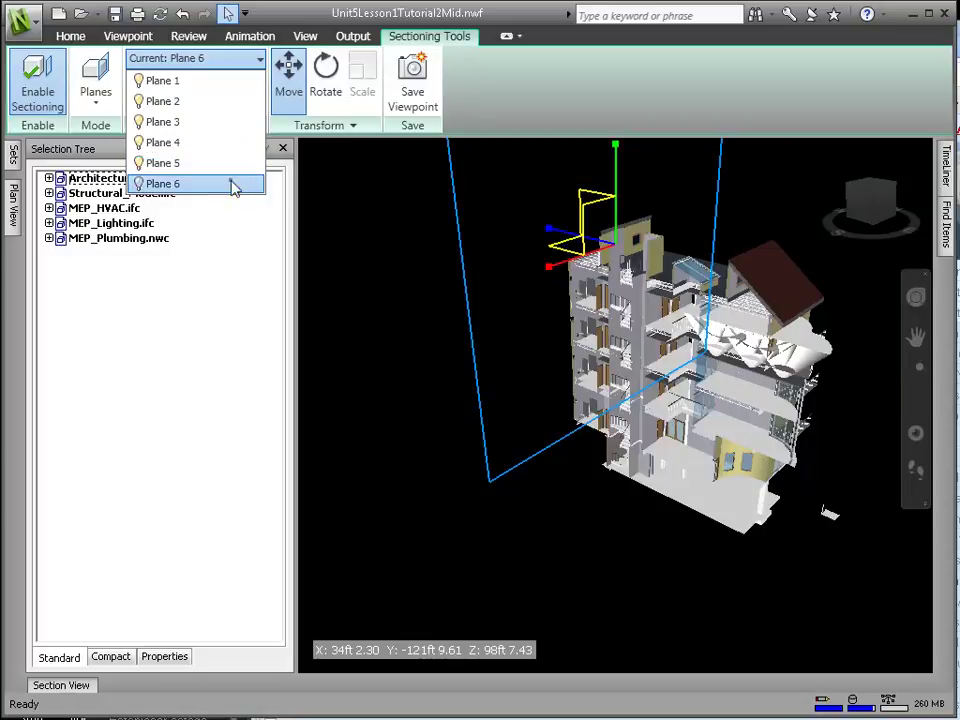
click(232, 186)
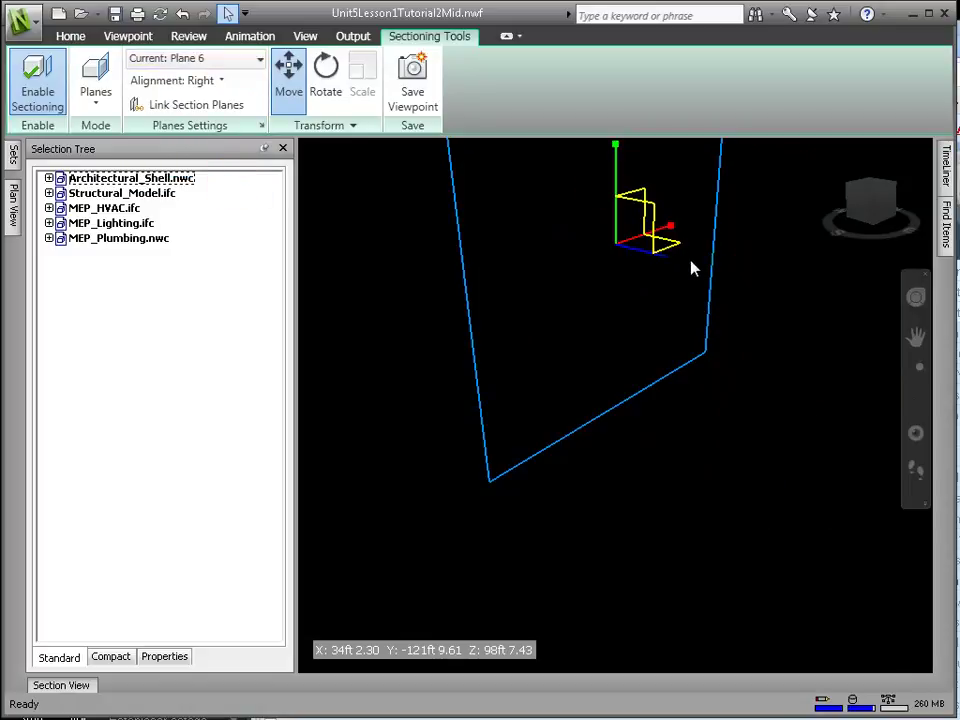
drag(712, 276, 887, 386)
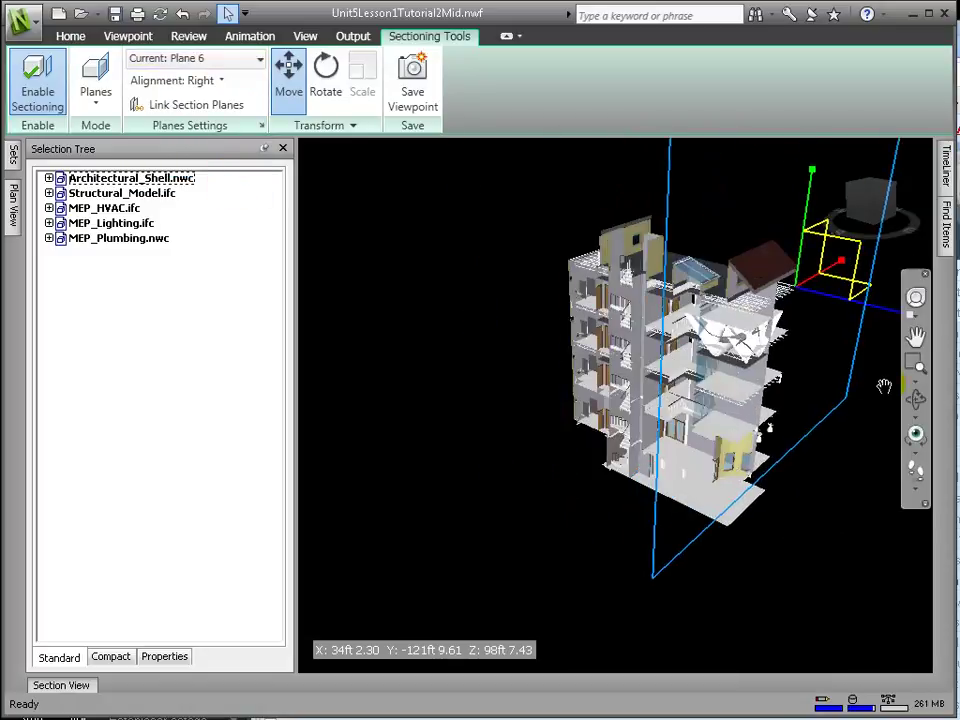
drag(916, 440, 840, 304)
Switch the sectioning mode to Box and move the box toward the front facade and down so it cuts below the roof
click(96, 100)
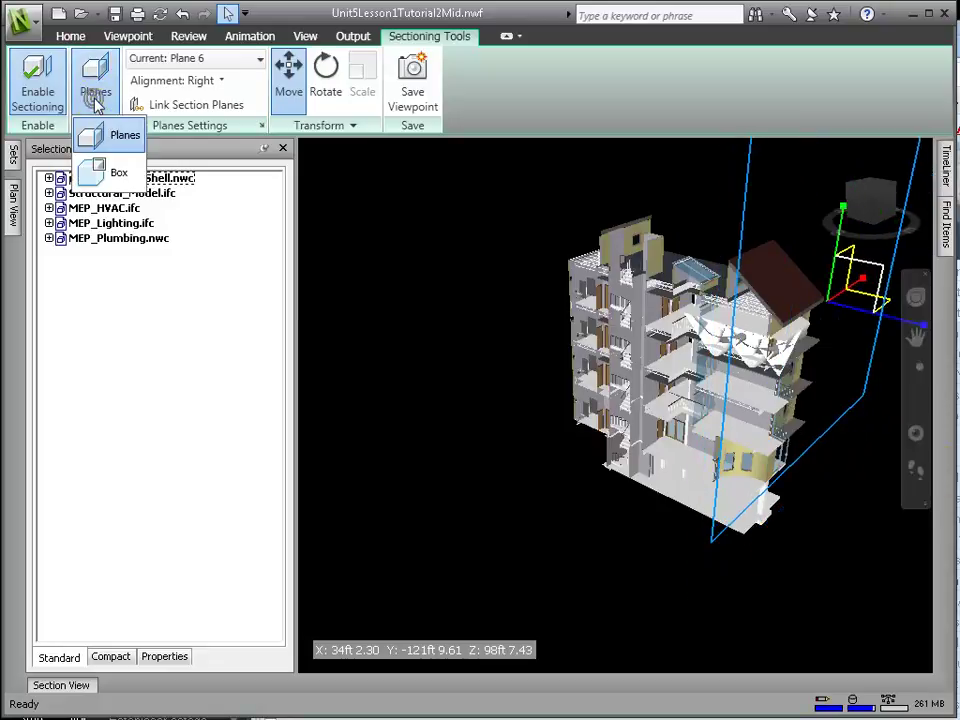
click(120, 172)
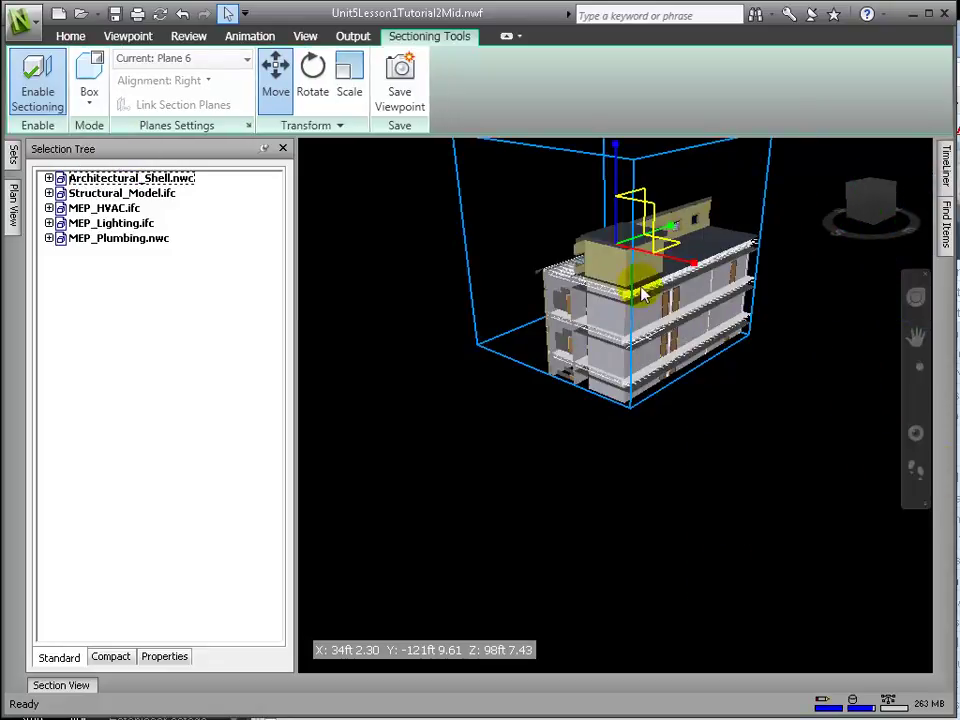
shift+middle_drag(763, 294, 797, 319)
drag(797, 319, 598, 238)
drag(731, 277, 791, 320)
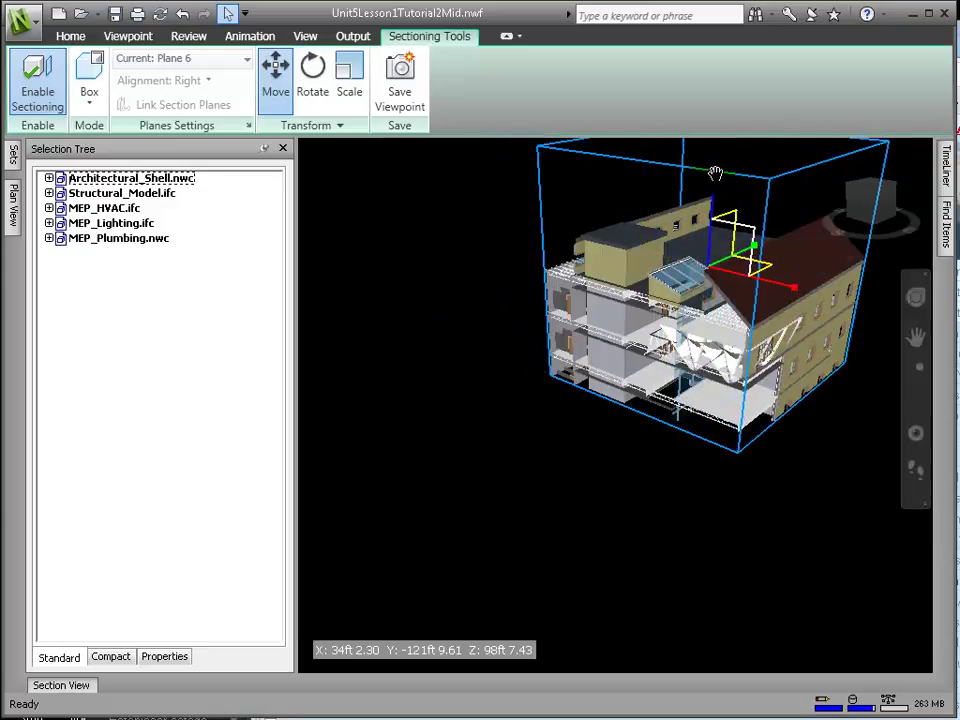
shift+middle_drag(716, 208, 693, 297)
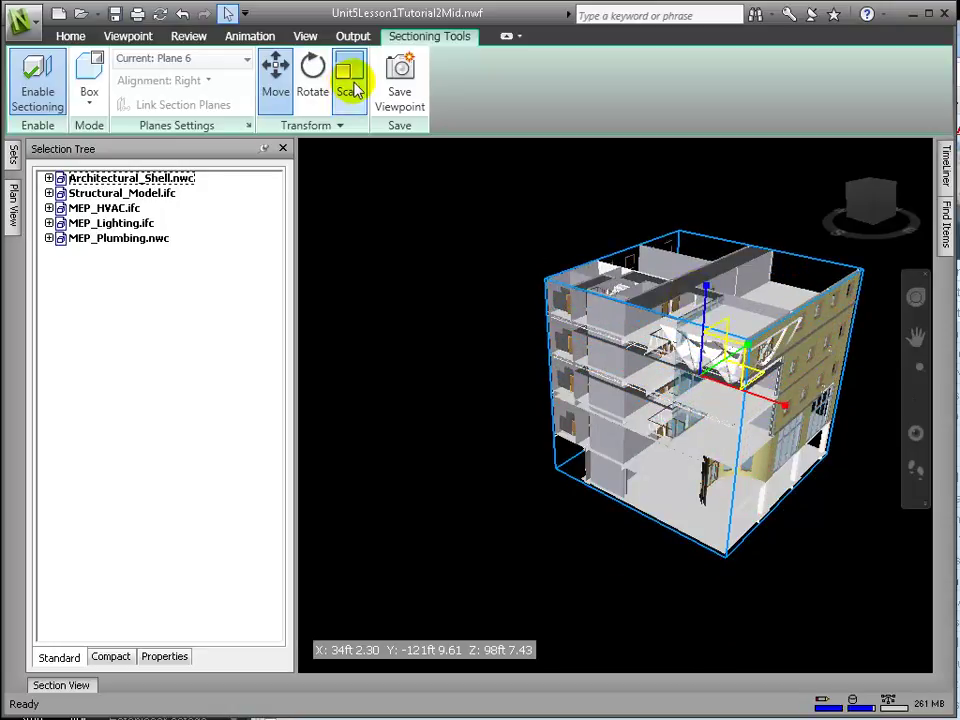
Scale the section box narrower across the building's depth and taller so it spans from base to roof
click(355, 88)
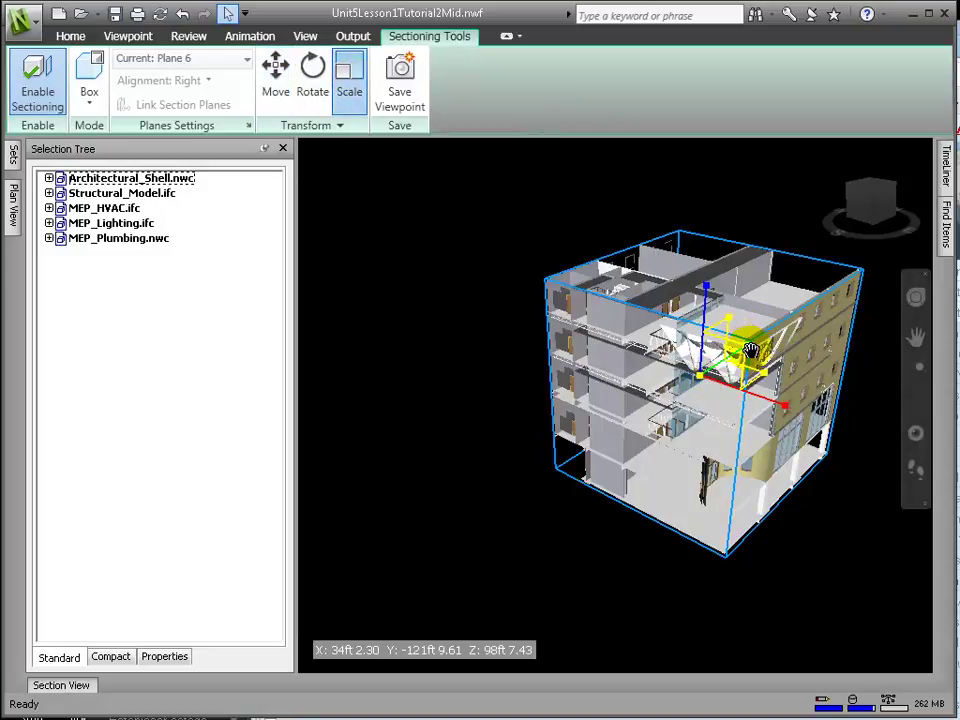
click(782, 425)
drag(783, 425, 788, 405)
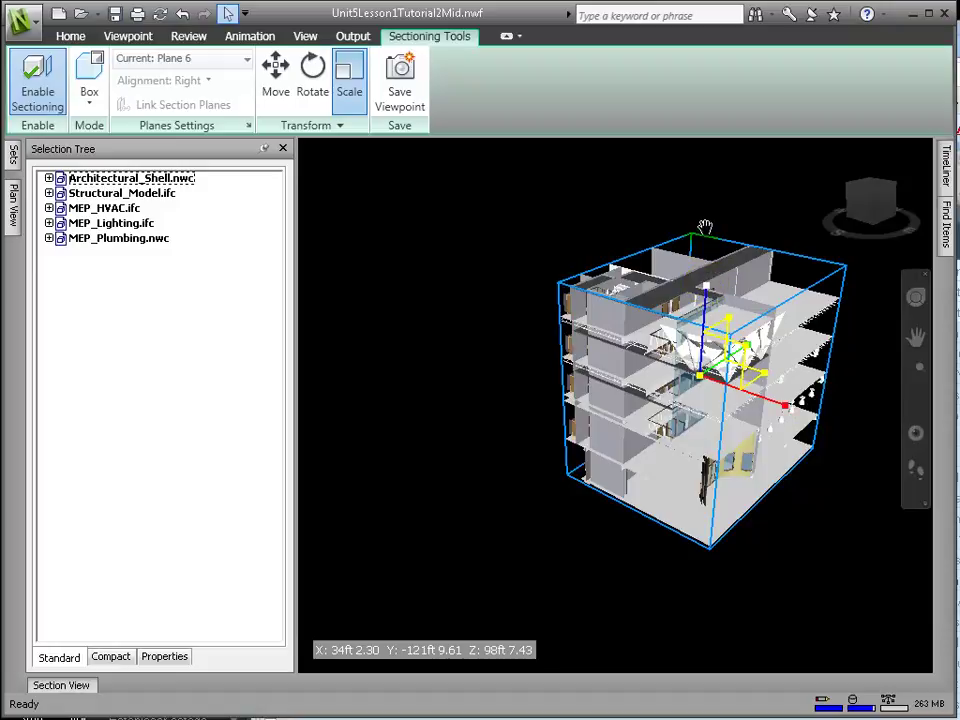
drag(716, 183, 716, 180)
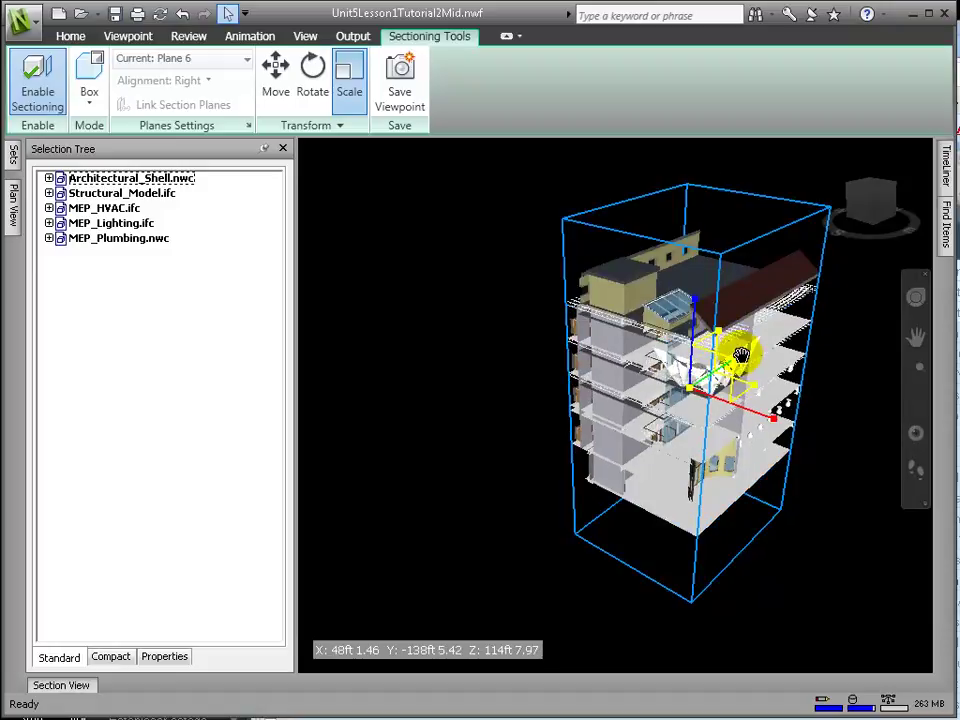
Scale the section box longer to extend past the building's end wall, and narrow its depth to a thin lengthwise slice
click(884, 190)
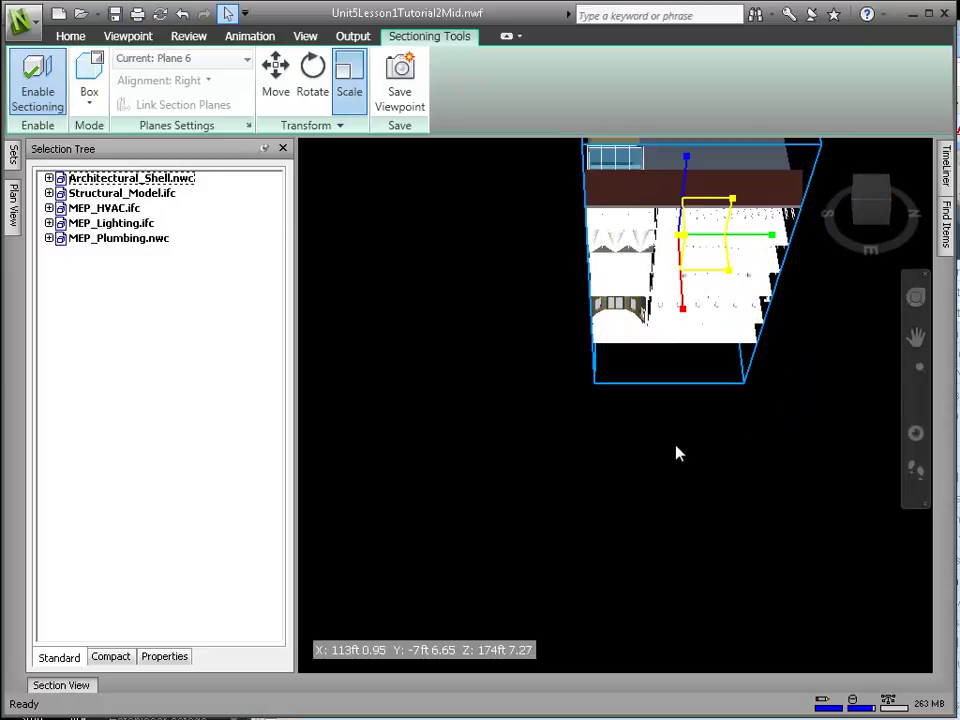
shift+middle_drag(675, 444, 652, 358)
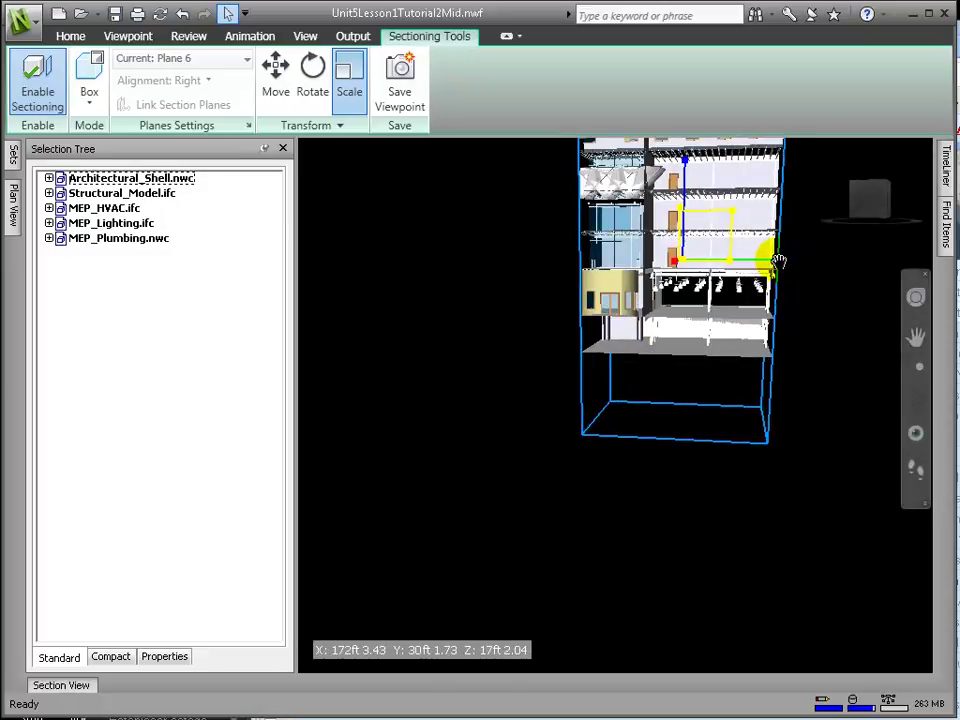
drag(778, 262, 870, 265)
mouse_move(732, 333)
middle_down()
mouse_move(729, 384)
mouse_move(678, 385)
mouse_move(656, 407)
mouse_move(636, 403)
mouse_move(660, 411)
mouse_move(549, 390)
middle_up()
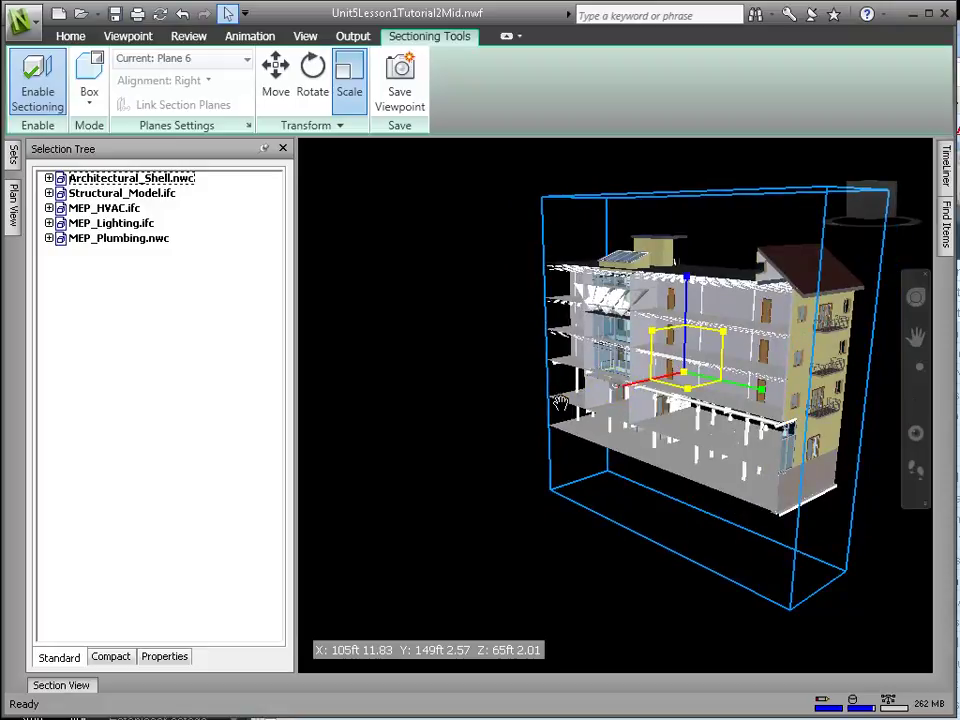
shift+middle_drag(521, 410, 567, 327)
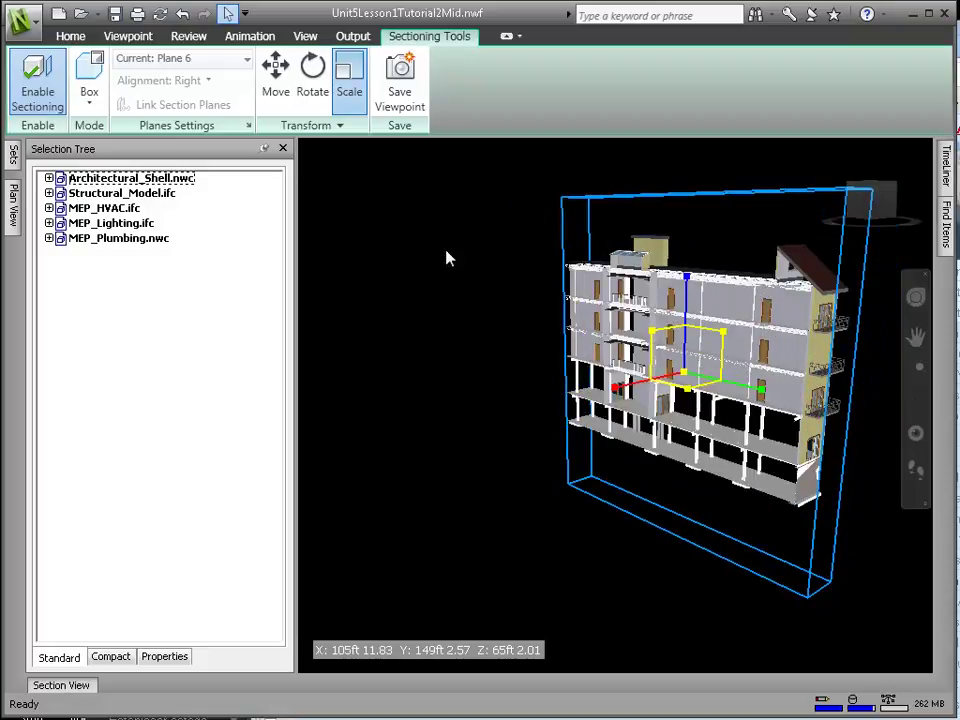
Scale the section box deep enough to enclose the entire front facade, and reduce its height to trim the top of the roof
scroll(551, 400, up, 2)
drag(457, 435, 789, 339)
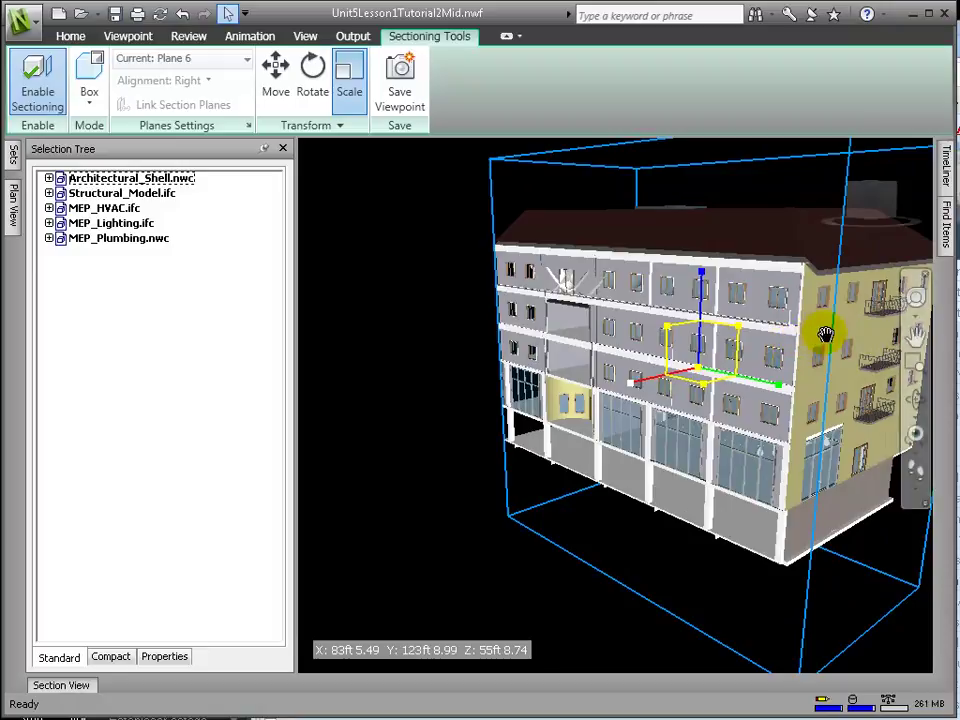
drag(834, 330, 882, 318)
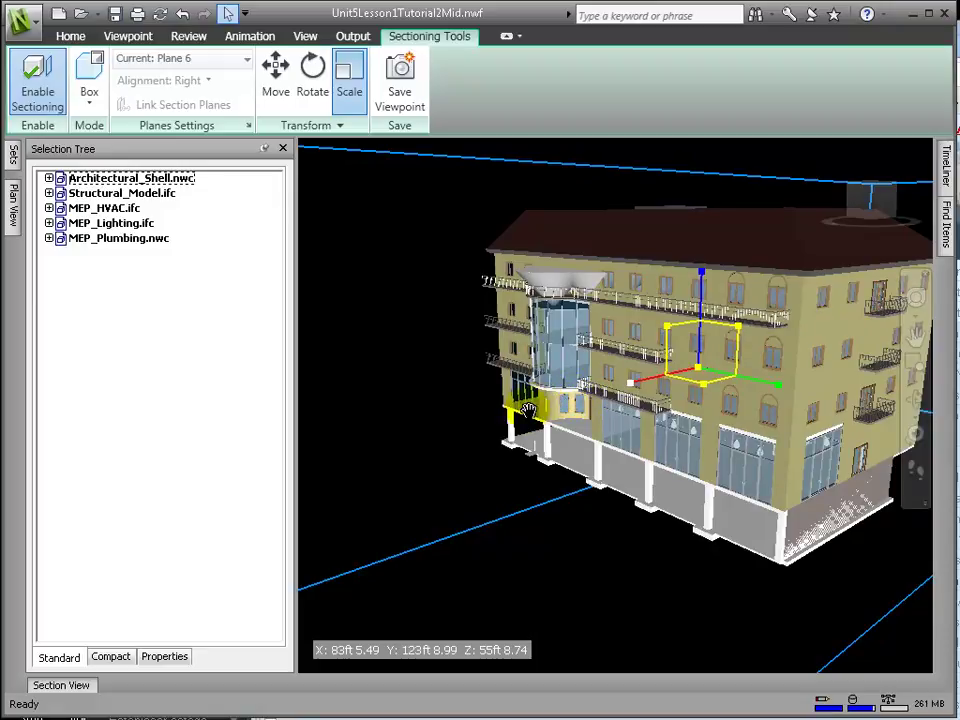
scroll(611, 420, down, 3)
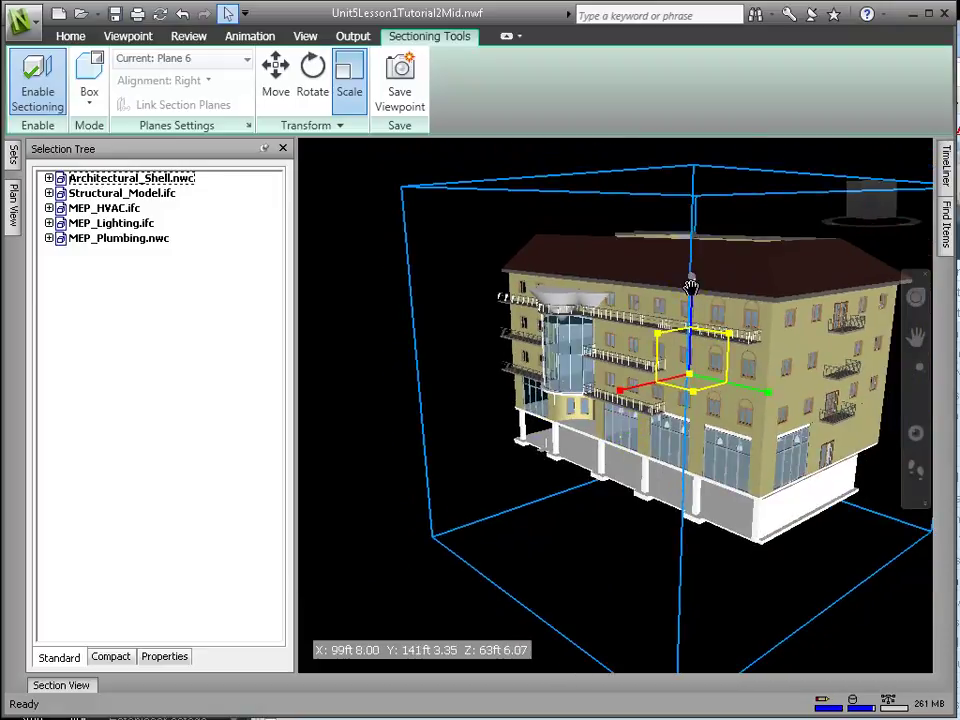
drag(691, 288, 688, 340)
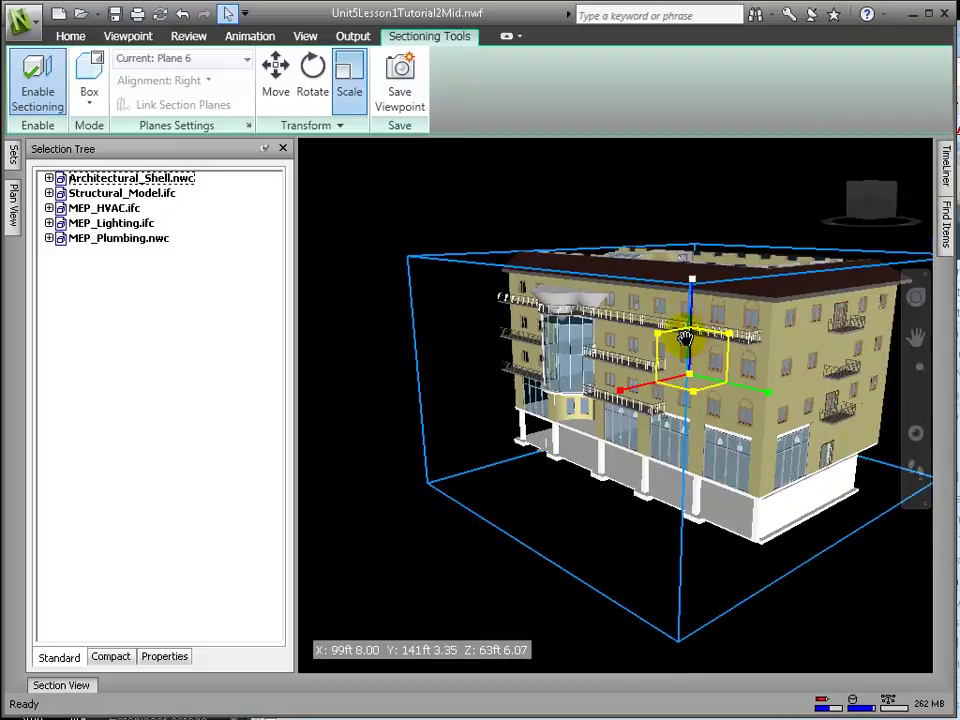
Hide the section box outline and gizmo to view the sectioned building on its own
click(89, 92)
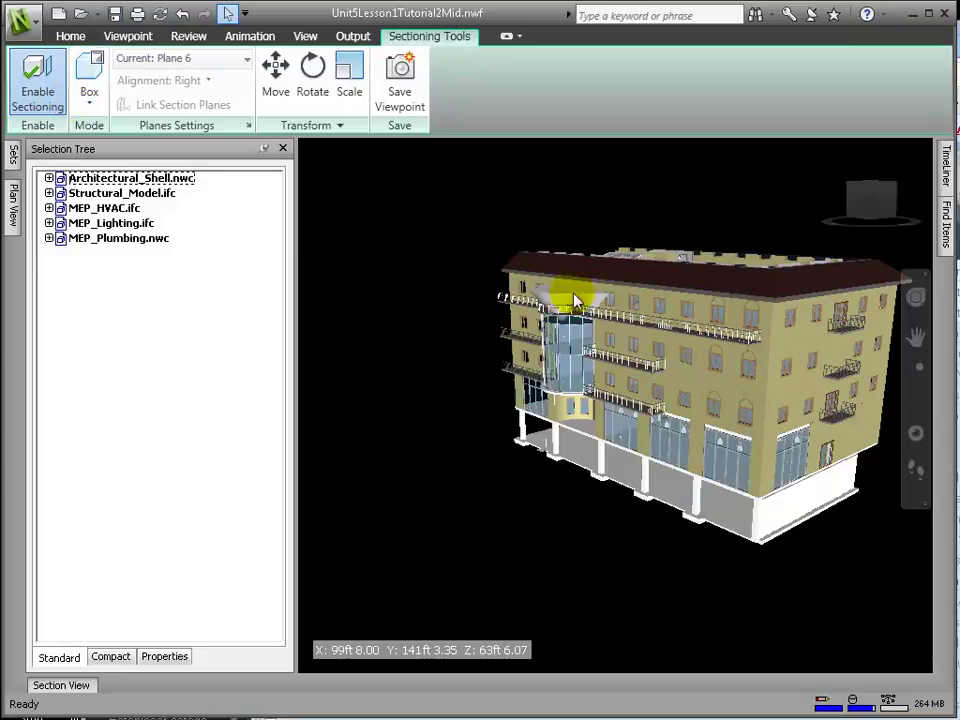
click(60, 92)
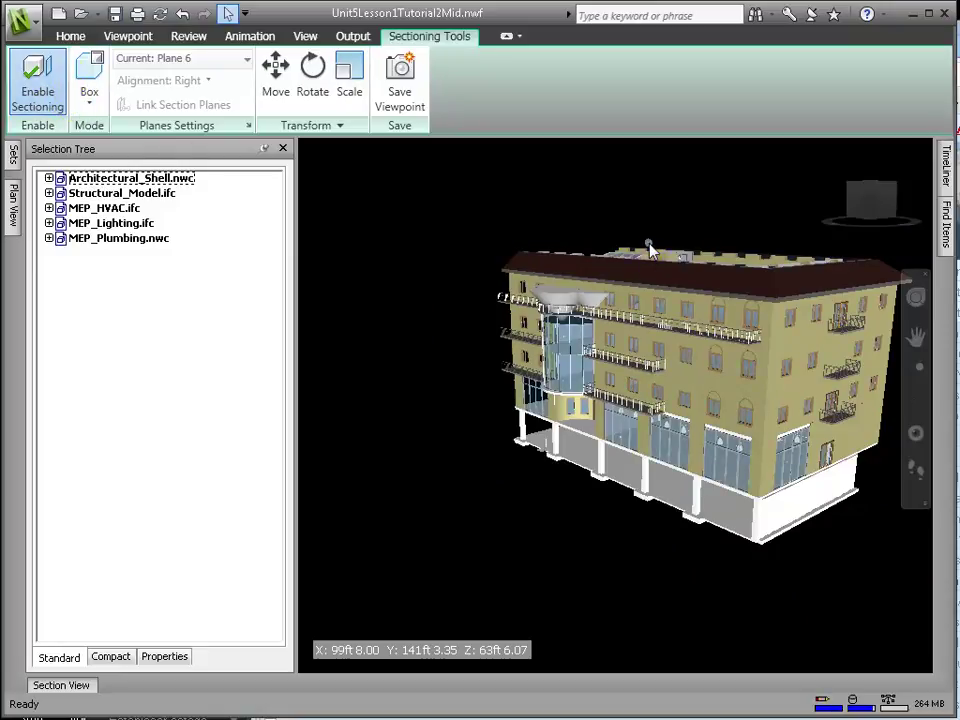
click(55, 100)
click(90, 100)
click(118, 170)
Move the section box vertically, and shift it along the building's length to slice off the end wall
click(275, 78)
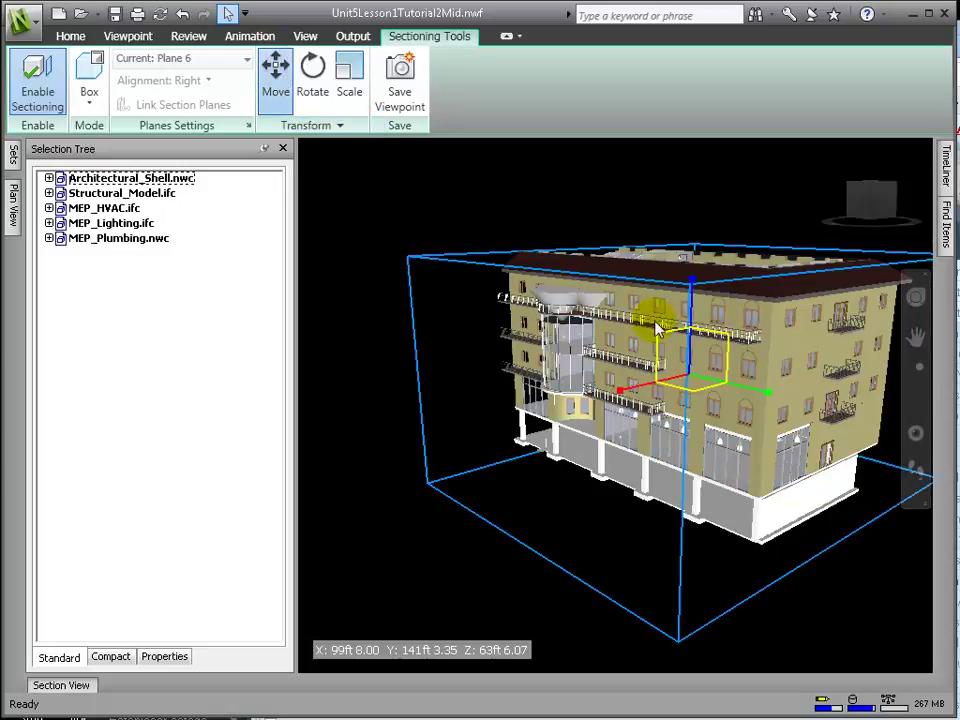
drag(688, 255, 688, 333)
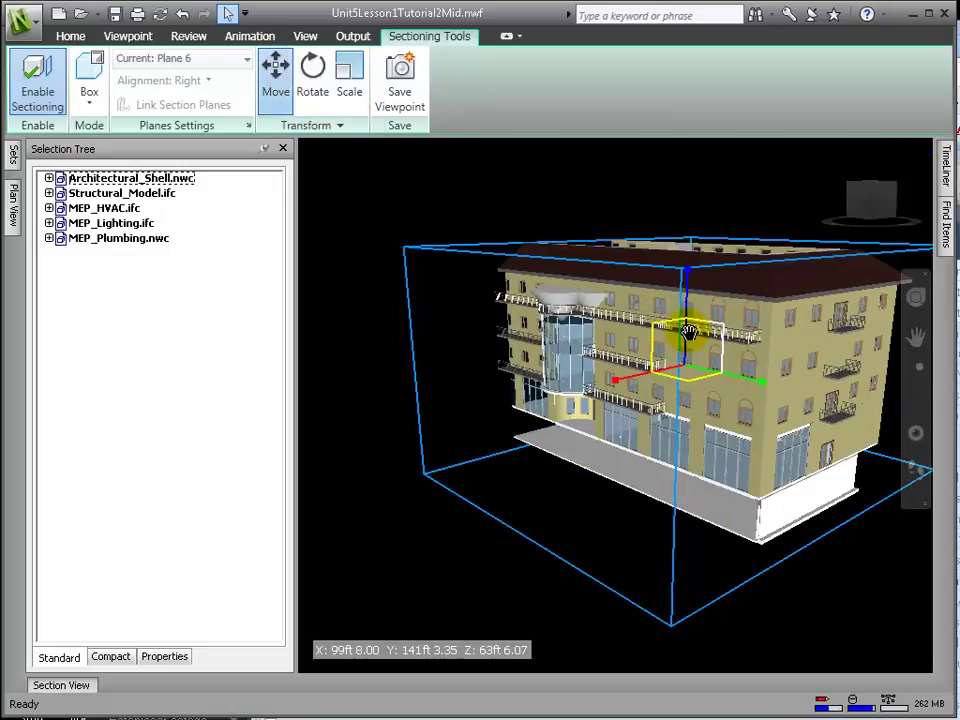
drag(760, 381, 736, 409)
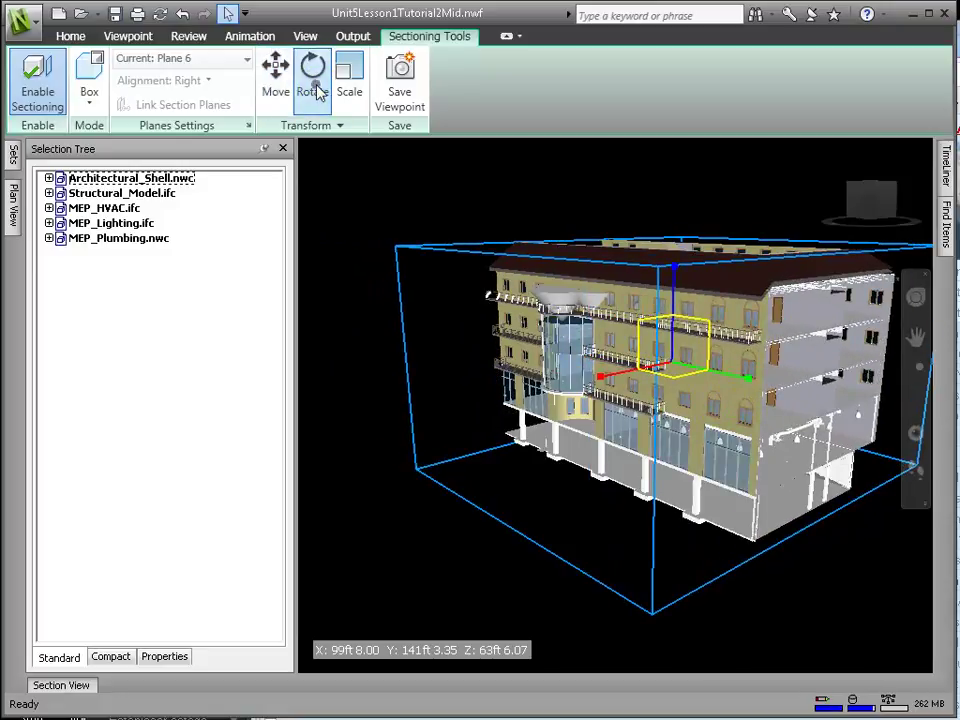
Rotate the section box about its green axis so it cuts the roof at an angle
click(313, 80)
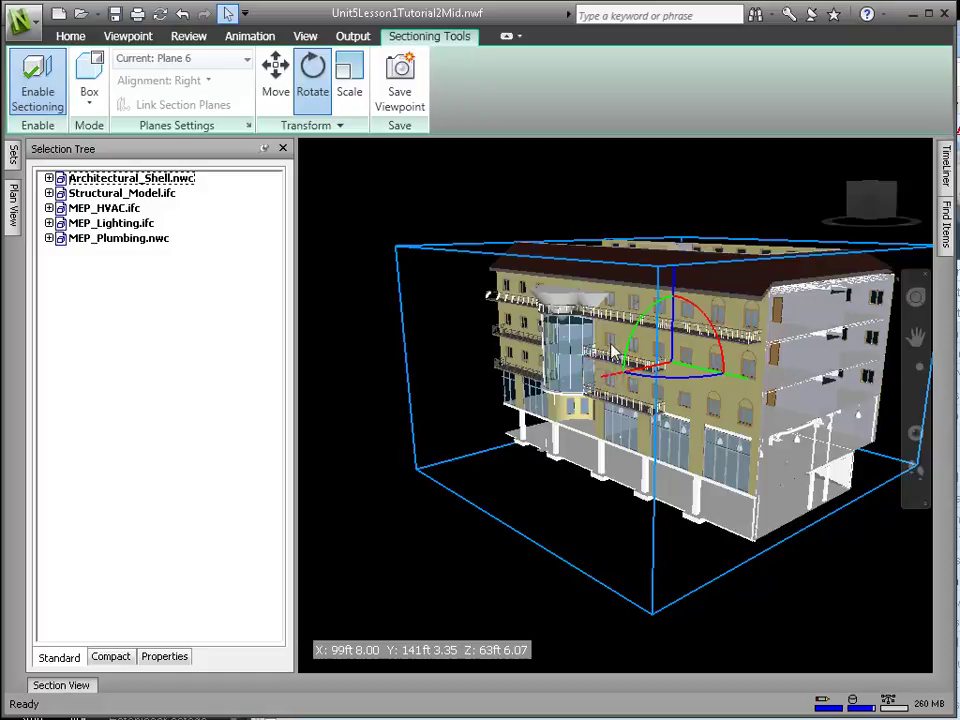
click(639, 320)
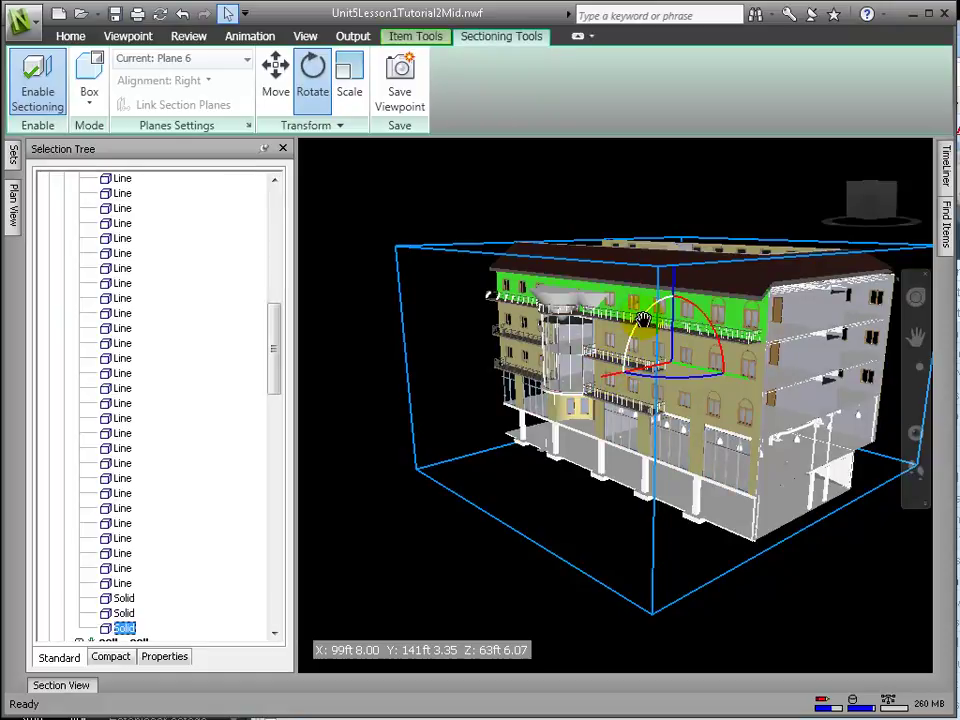
drag(641, 318, 541, 293)
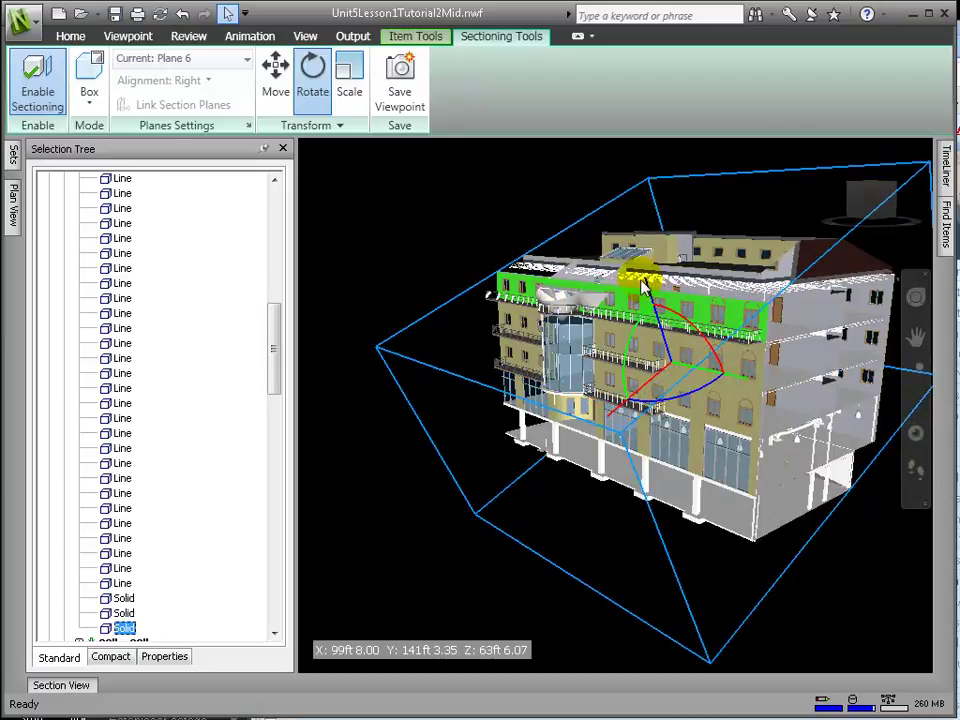
Move the section box down to slice the facade, and rotate it about its red axis to slant the cut
click(275, 75)
mouse_move(664, 304)
mouse_down()
mouse_move(729, 407)
mouse_move(649, 276)
mouse_move(673, 308)
mouse_up()
scroll(597, 352, up, 3)
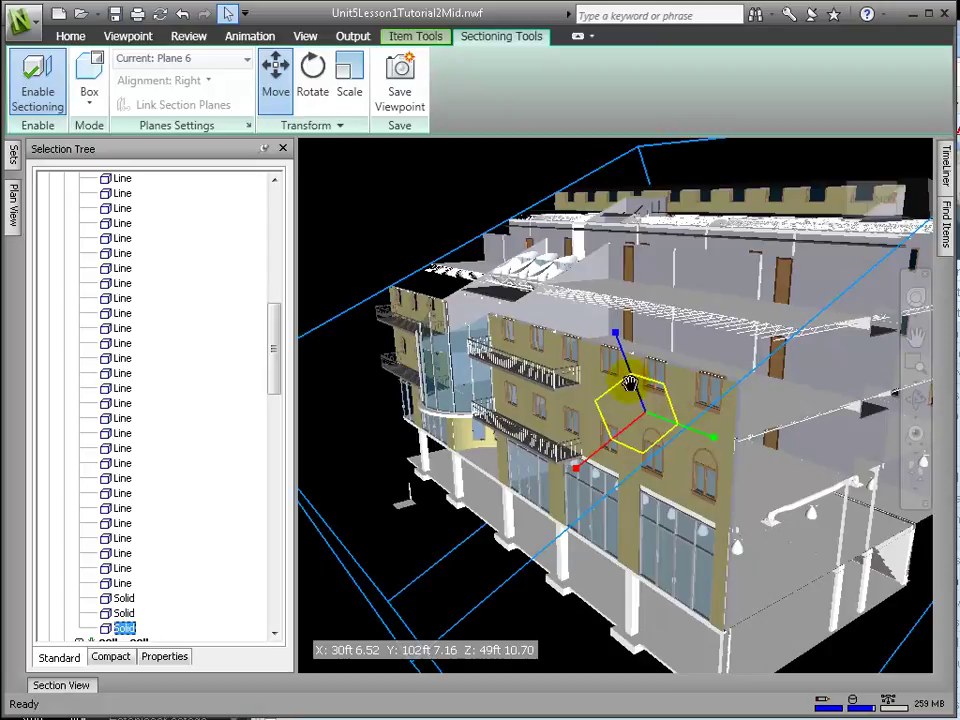
click(315, 95)
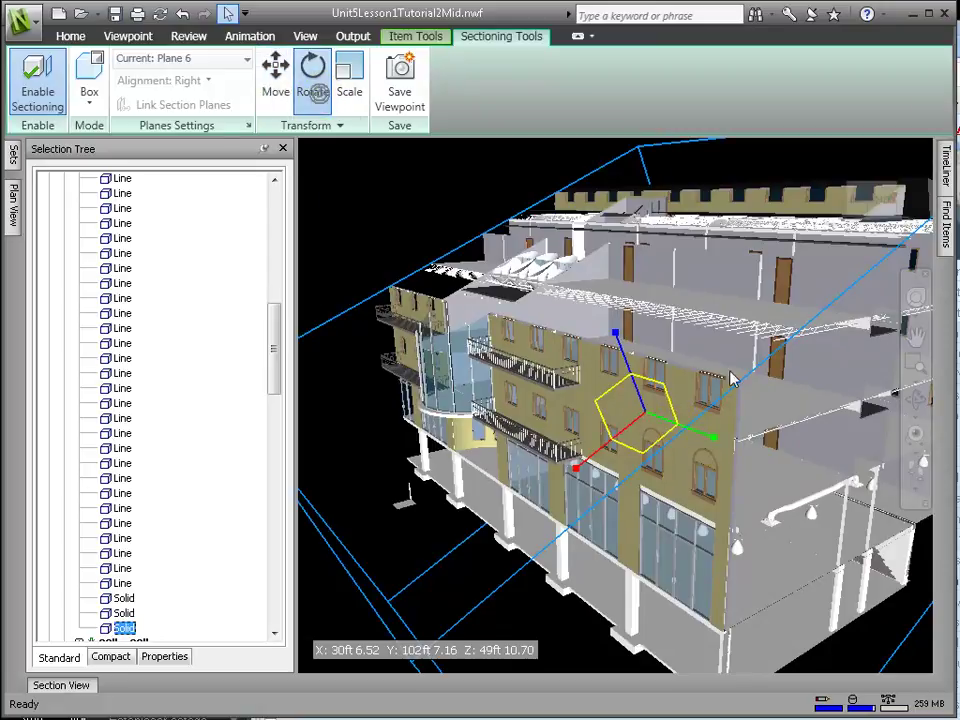
drag(670, 391, 689, 412)
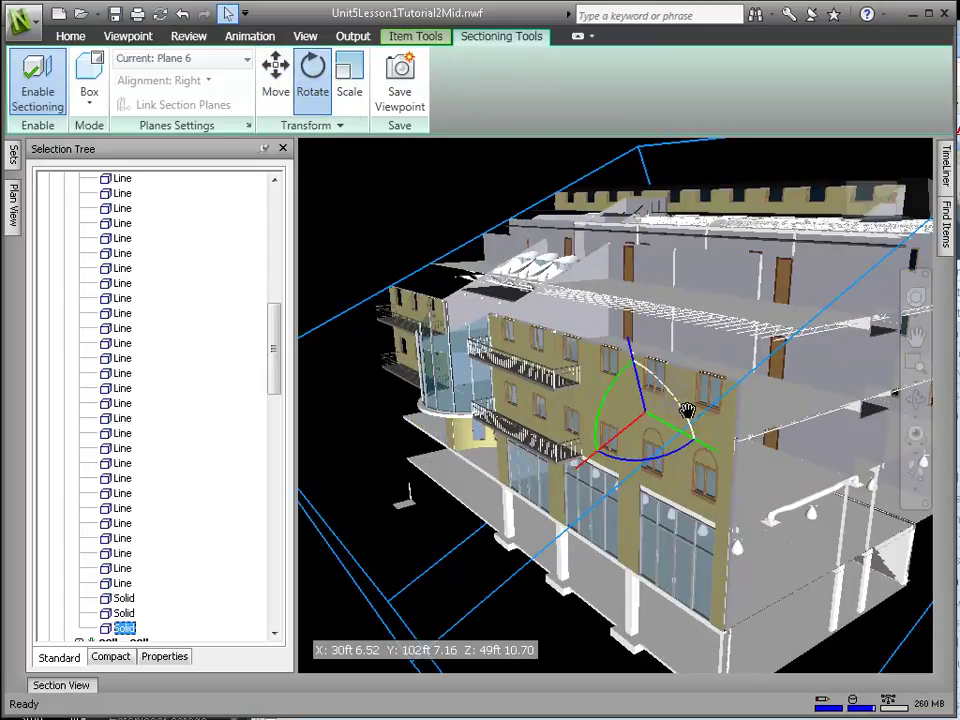
drag(718, 468, 785, 475)
Return to the home view, and realign the section box upright so it trims the building's far end
click(278, 92)
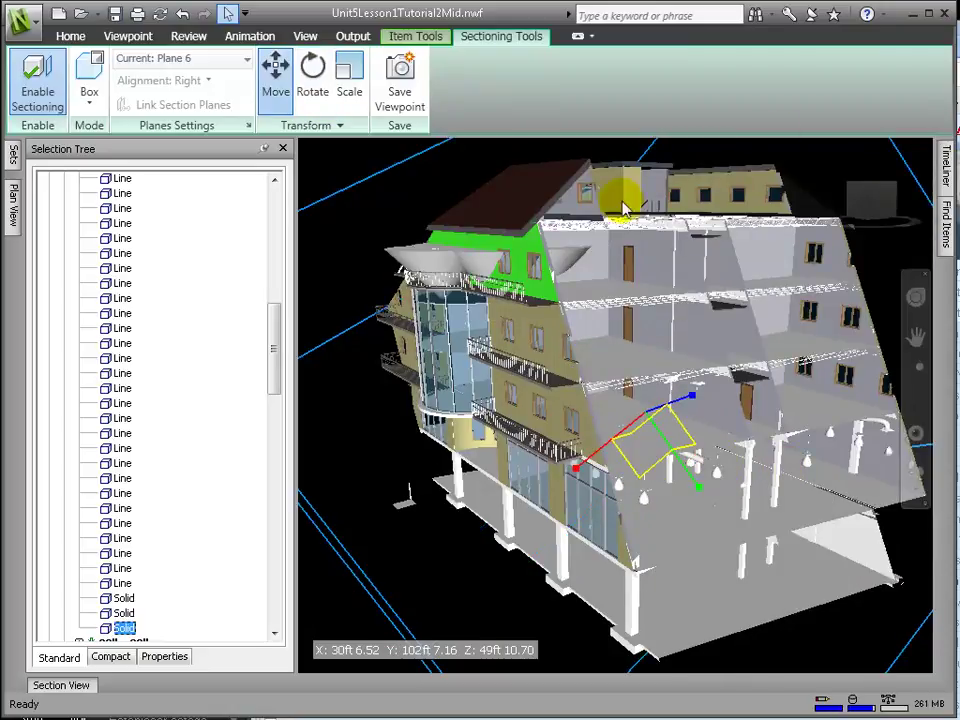
click(873, 161)
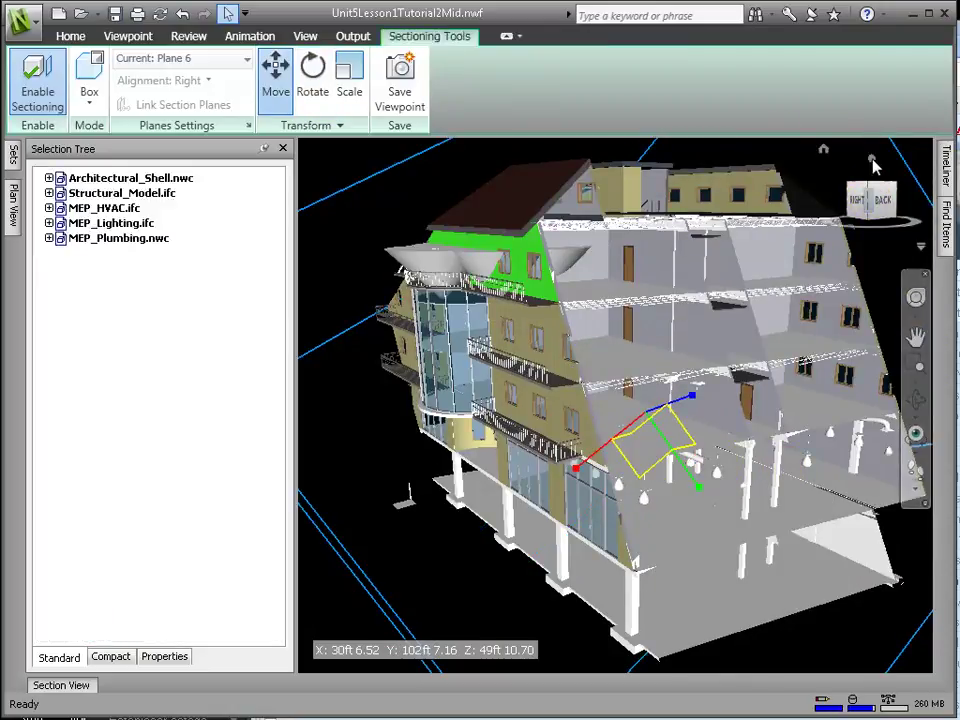
click(823, 151)
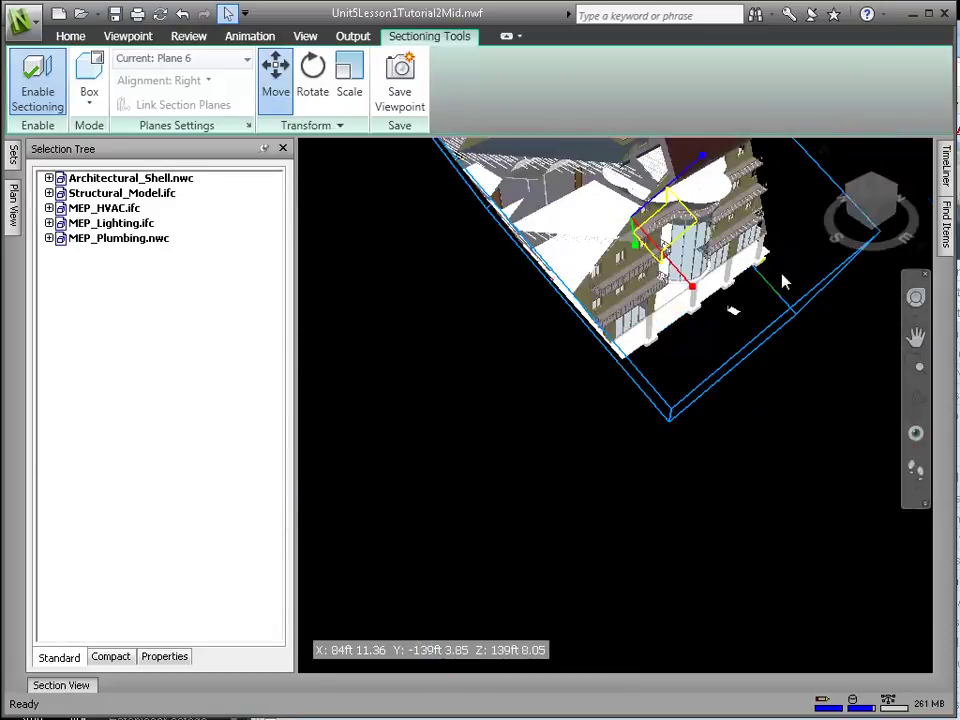
middle_drag(552, 431, 523, 579)
drag(680, 306, 795, 259)
mouse_move(627, 330)
shift+middle_down()
mouse_move(570, 354)
mouse_move(627, 345)
shift+middle_up()
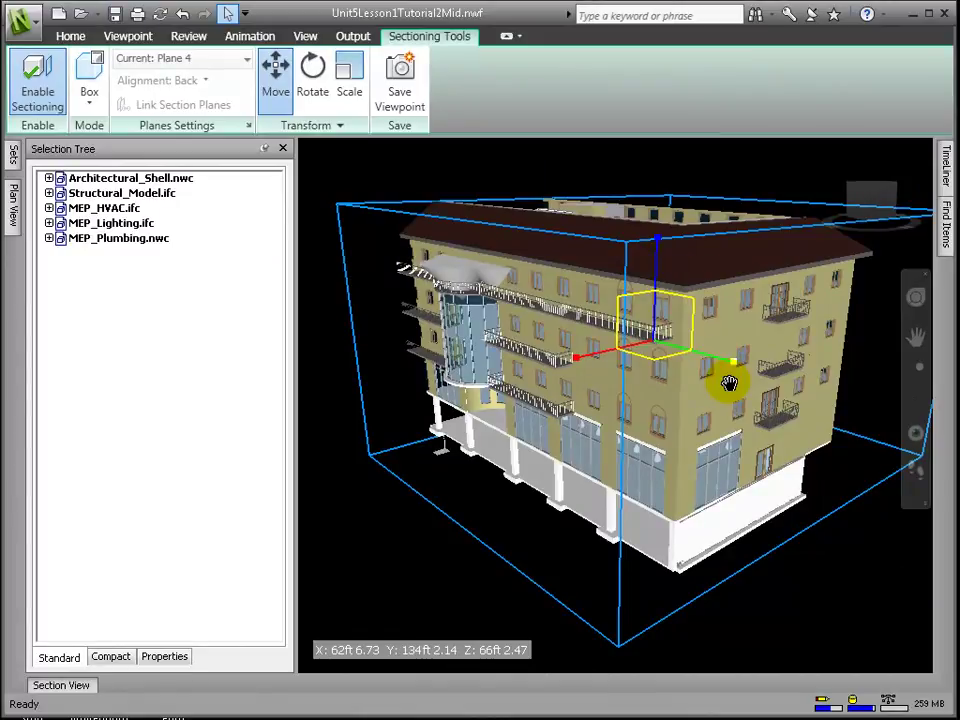
Switch sectioning to planes mode, and rotate and move Plane 4 to cut diagonally through the building's near end
click(89, 94)
click(112, 136)
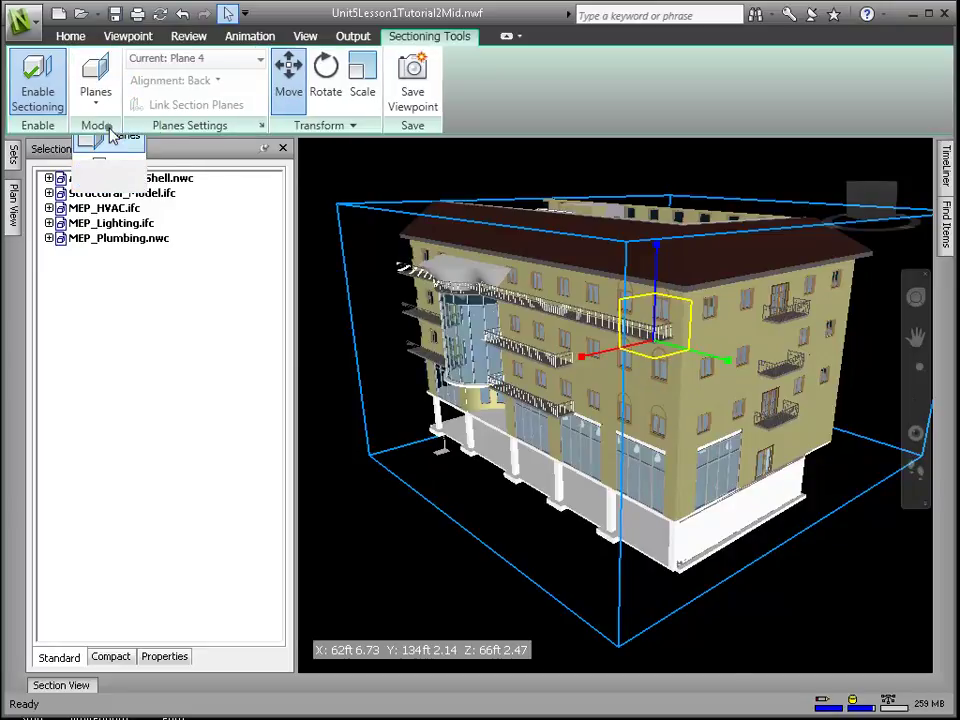
click(327, 78)
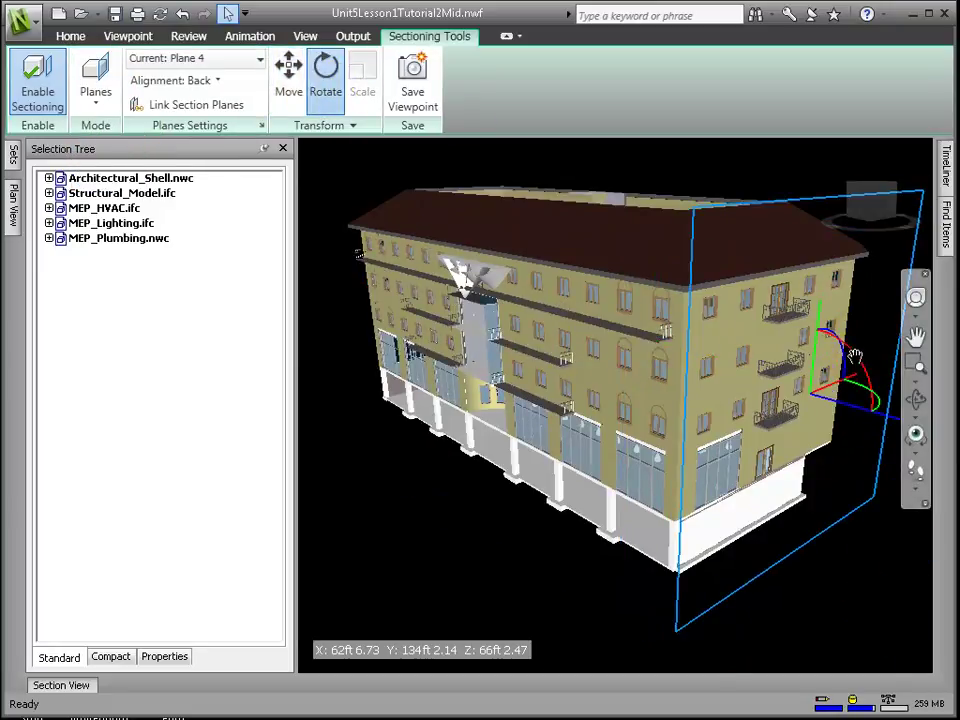
drag(855, 357, 814, 332)
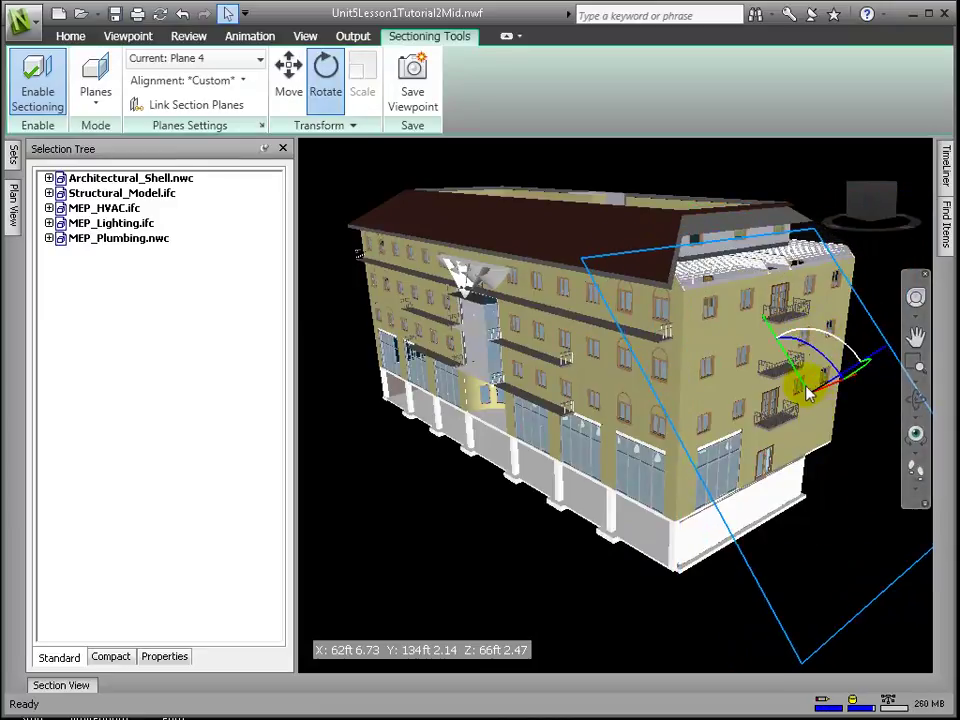
click(288, 75)
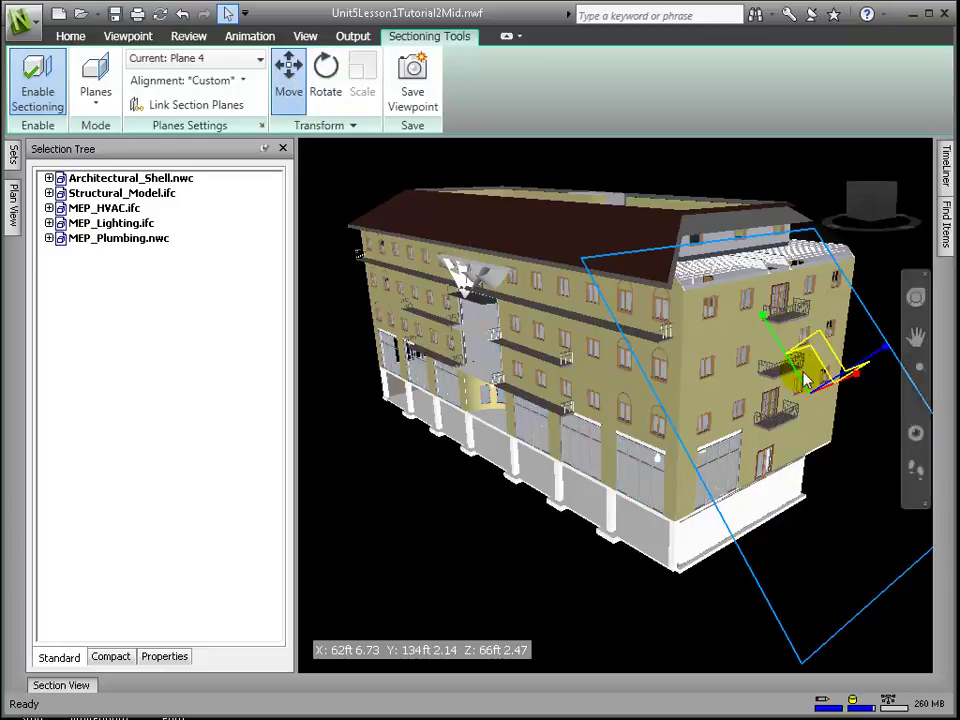
drag(796, 363, 632, 305)
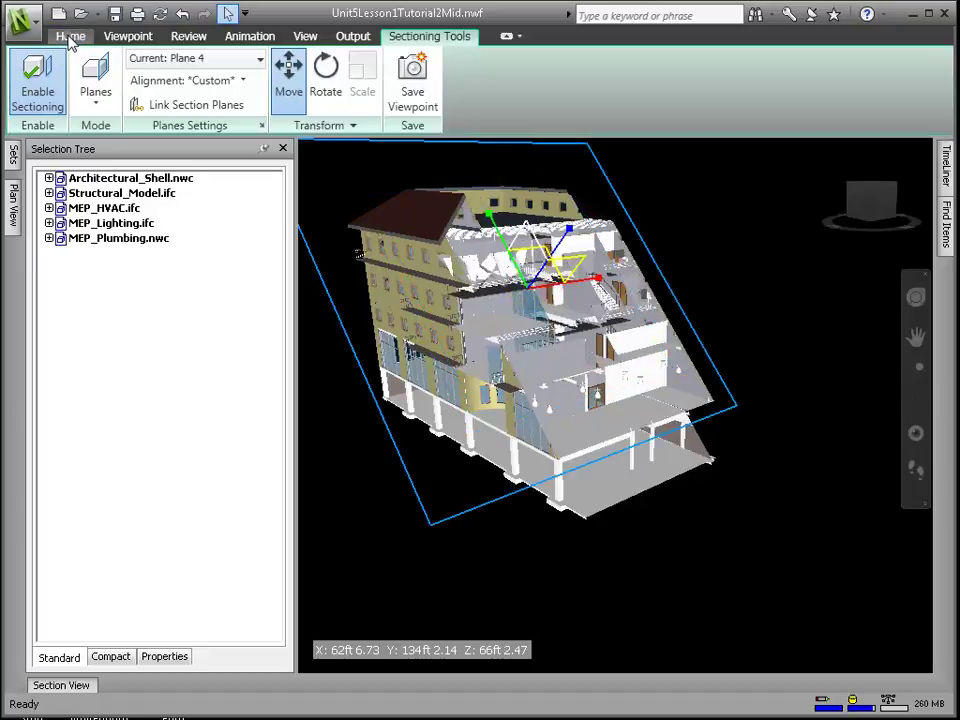
Save the current sectioned view as a viewpoint named Slanted Section Box
click(120, 38)
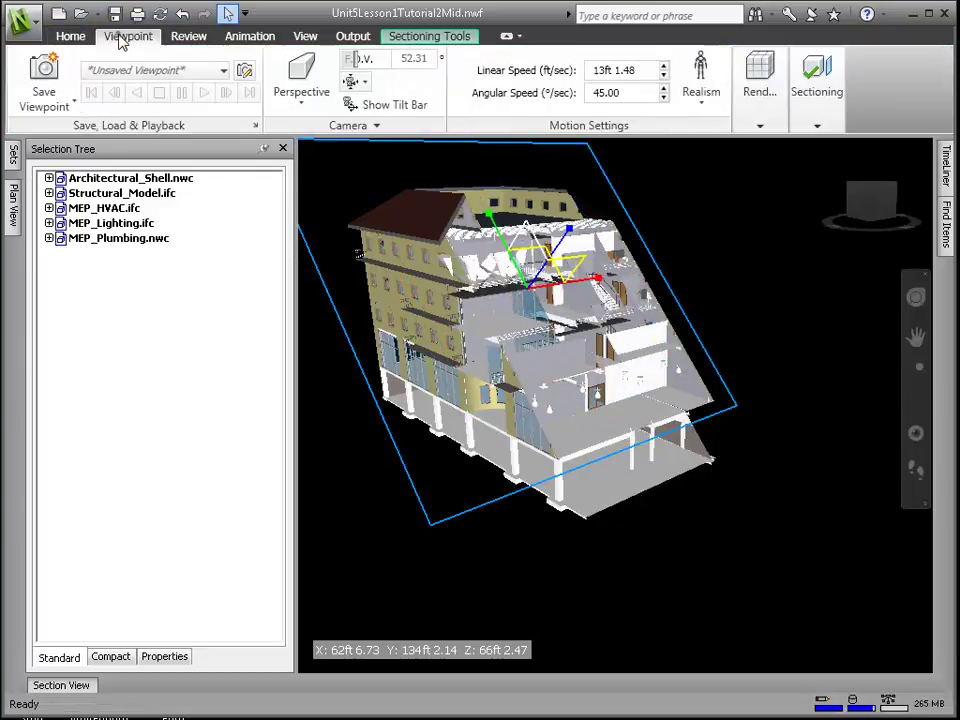
click(74, 102)
click(74, 135)
text(Slanted)
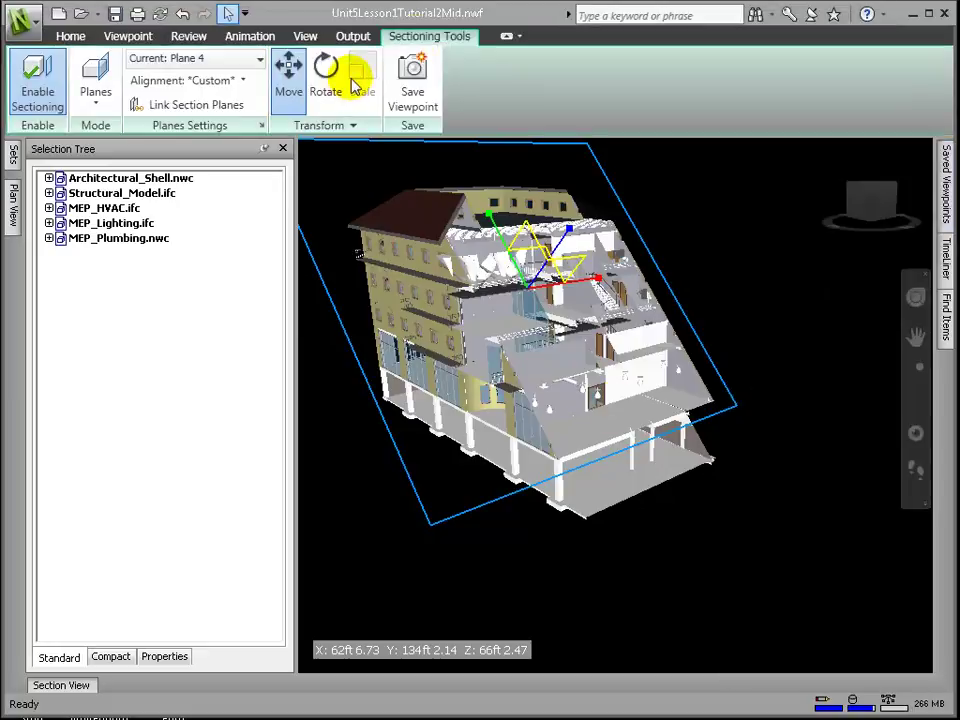
Hide the section plane gizmo, and toggle sectioning off and on to compare the whole and cut building
click(288, 68)
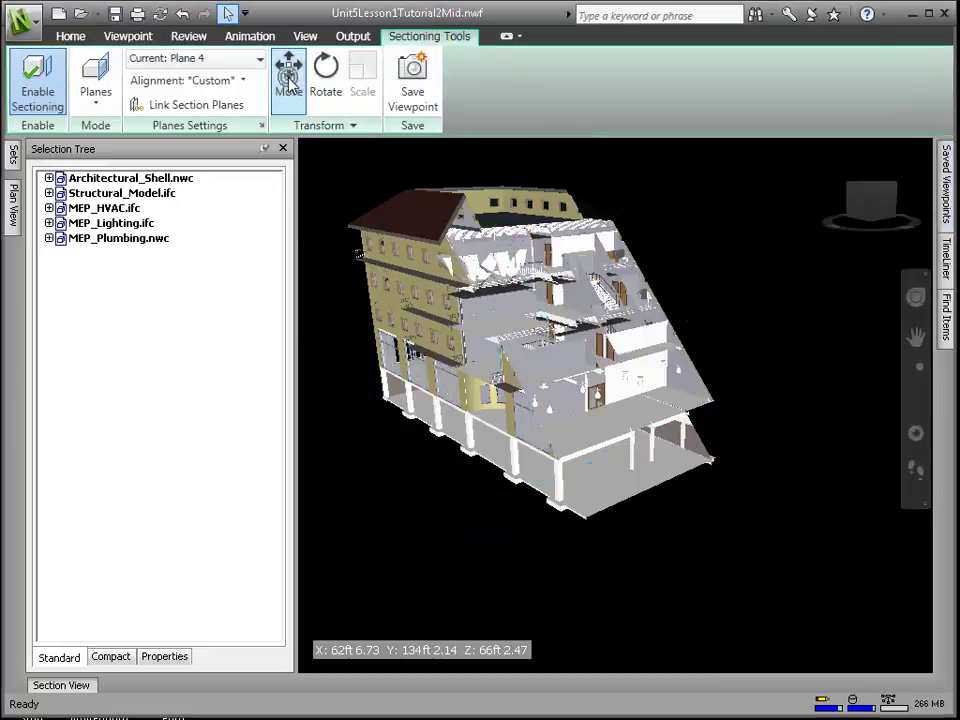
click(45, 96)
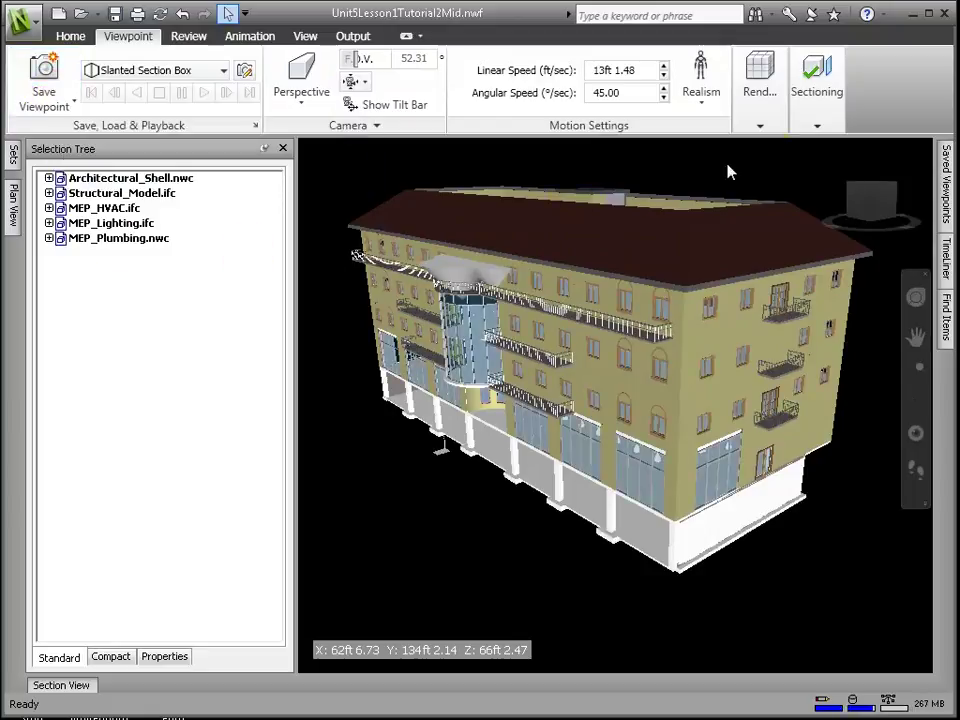
click(817, 112)
click(816, 163)
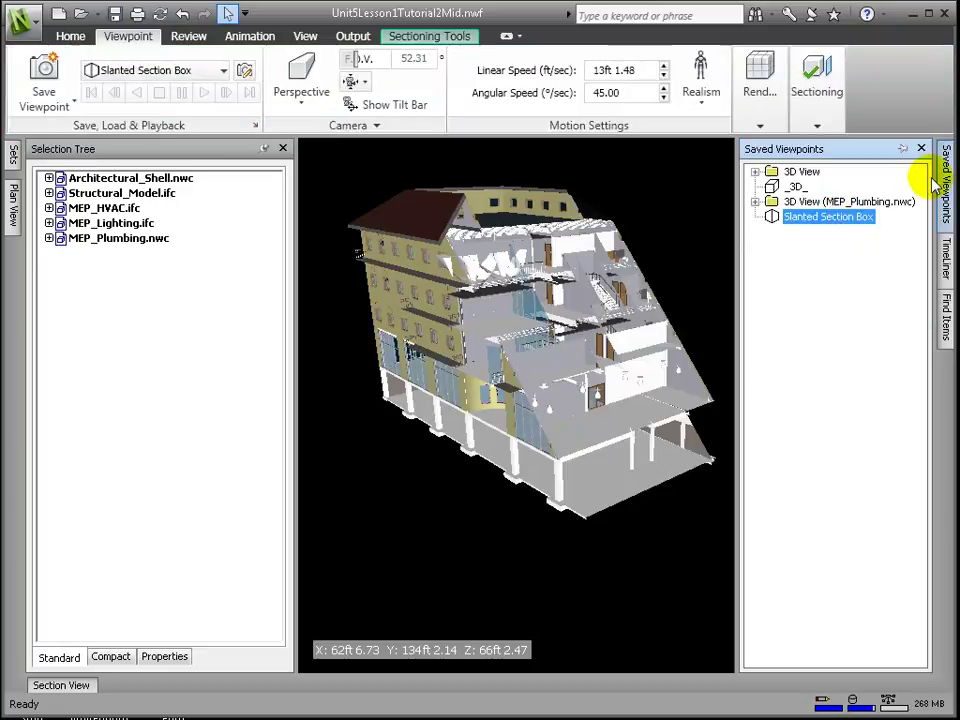
Expand the 3D View folder of saved viewpoints and rename it Revit Architectural Views
double_click(800, 172)
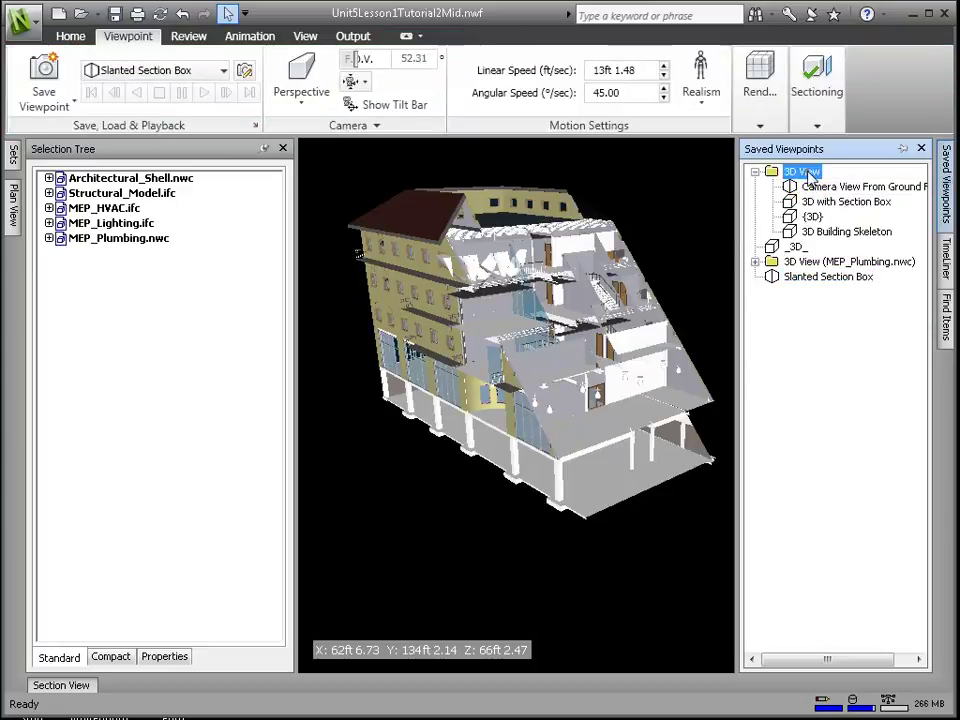
right_click(806, 173)
click(889, 428)
text(Revit Architectural Views)
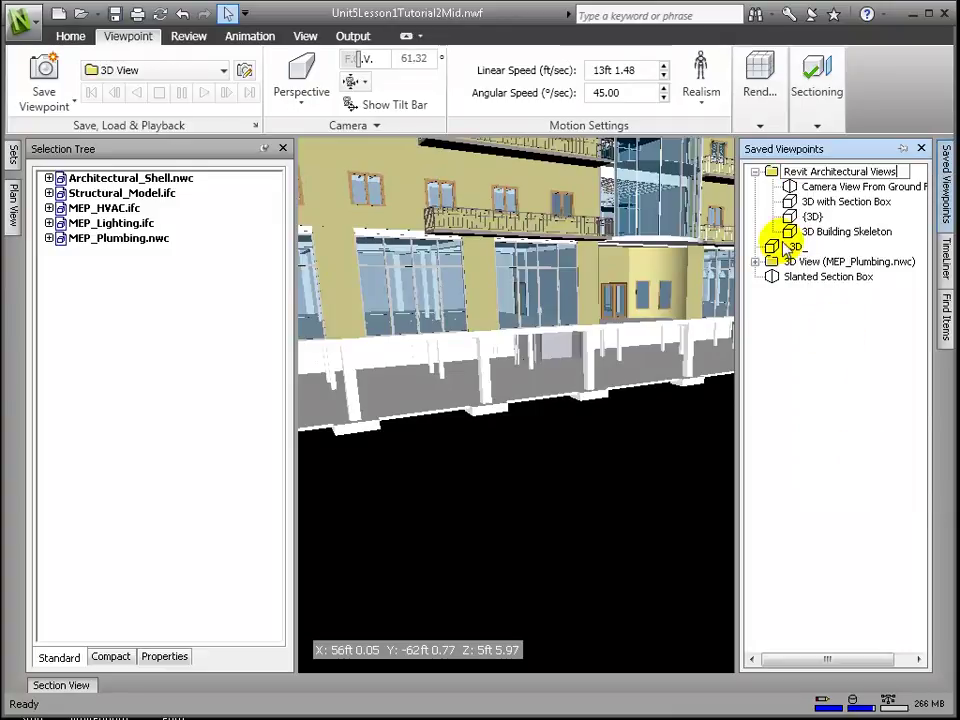
Preview the _3D_ viewpoint, and delete the 3D View (MEP_Plumbing.nwc) folder from the saved viewpoints
click(791, 247)
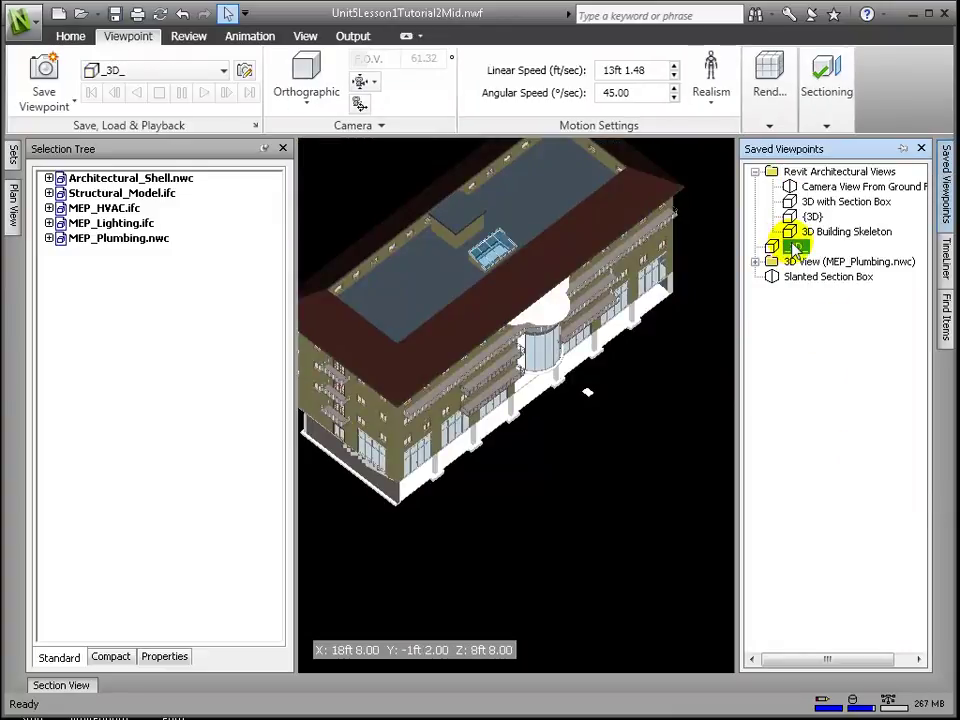
double_click(770, 261)
right_click(778, 263)
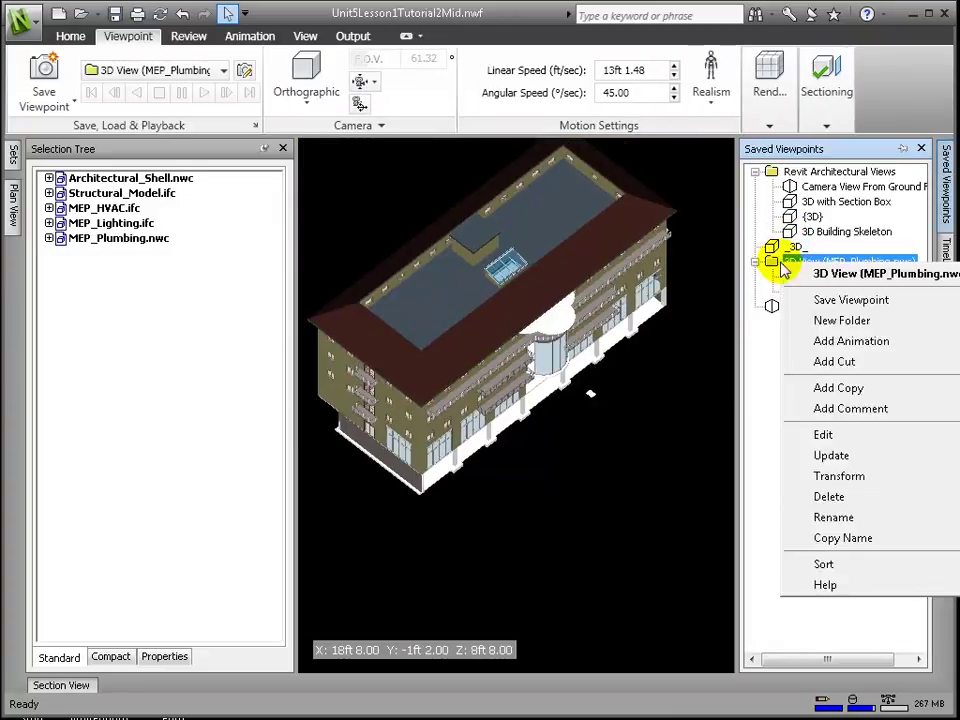
click(882, 500)
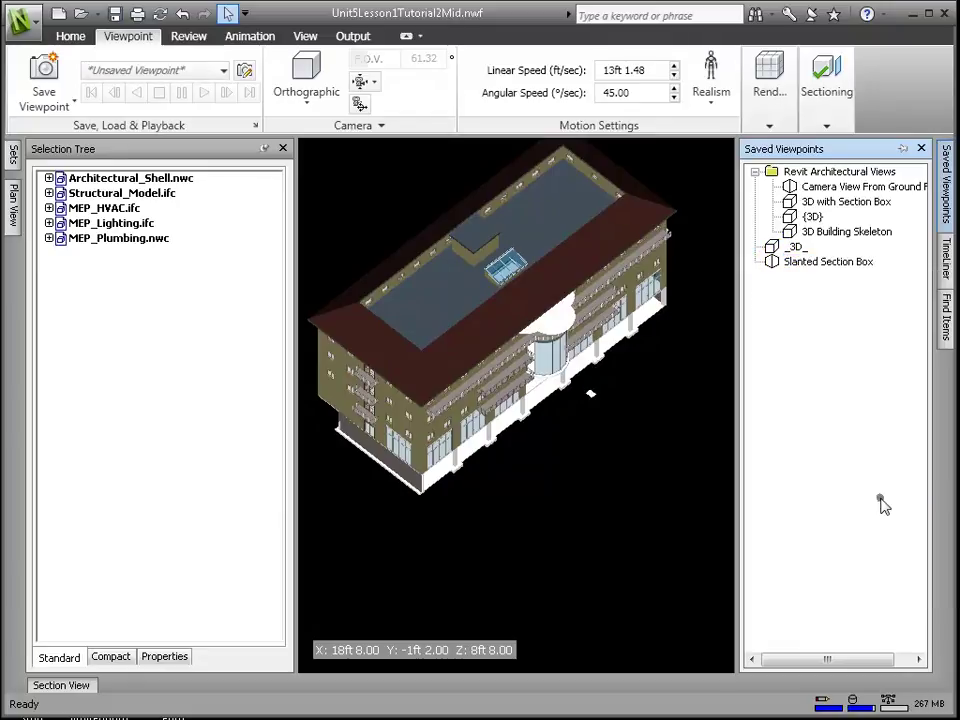
Rename the _3D_ saved viewpoint as Overall
click(793, 248)
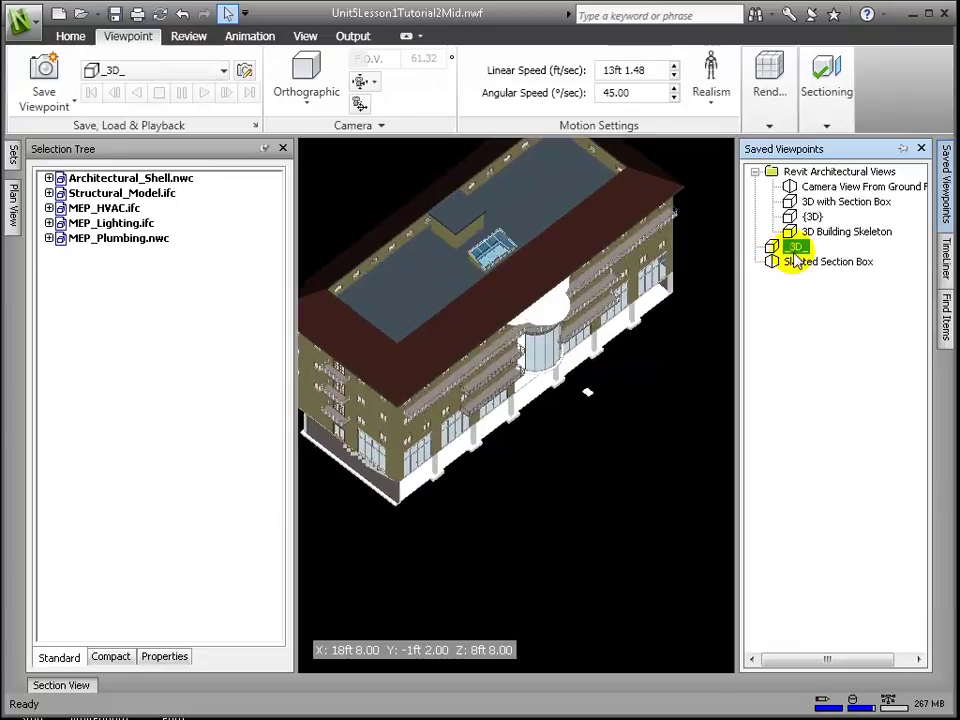
click(797, 263)
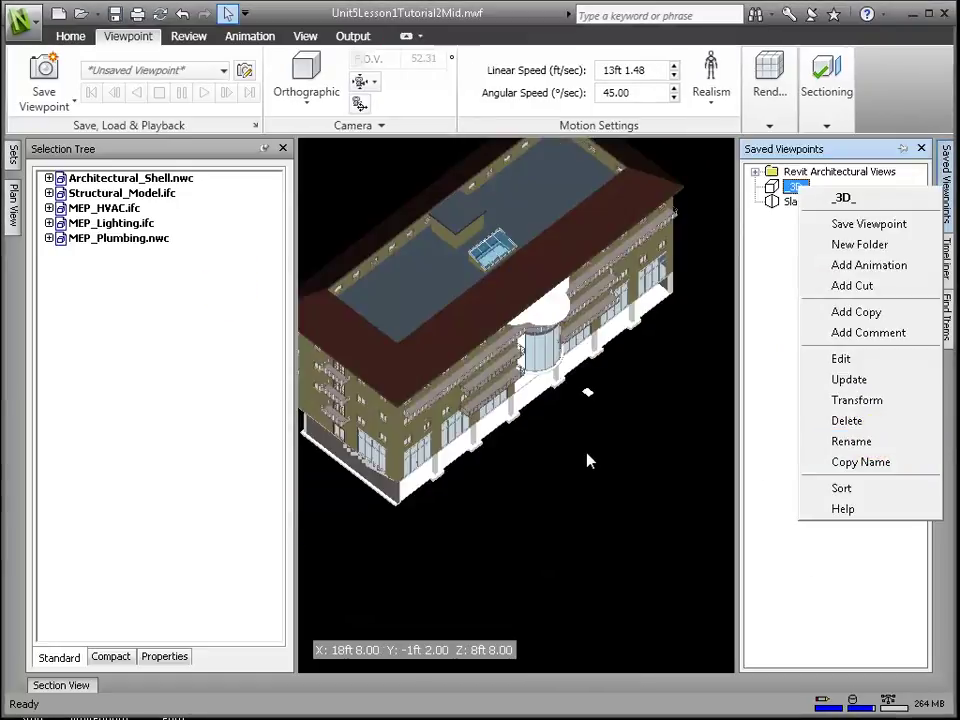
click(873, 450)
text(Overall)
key(Return)
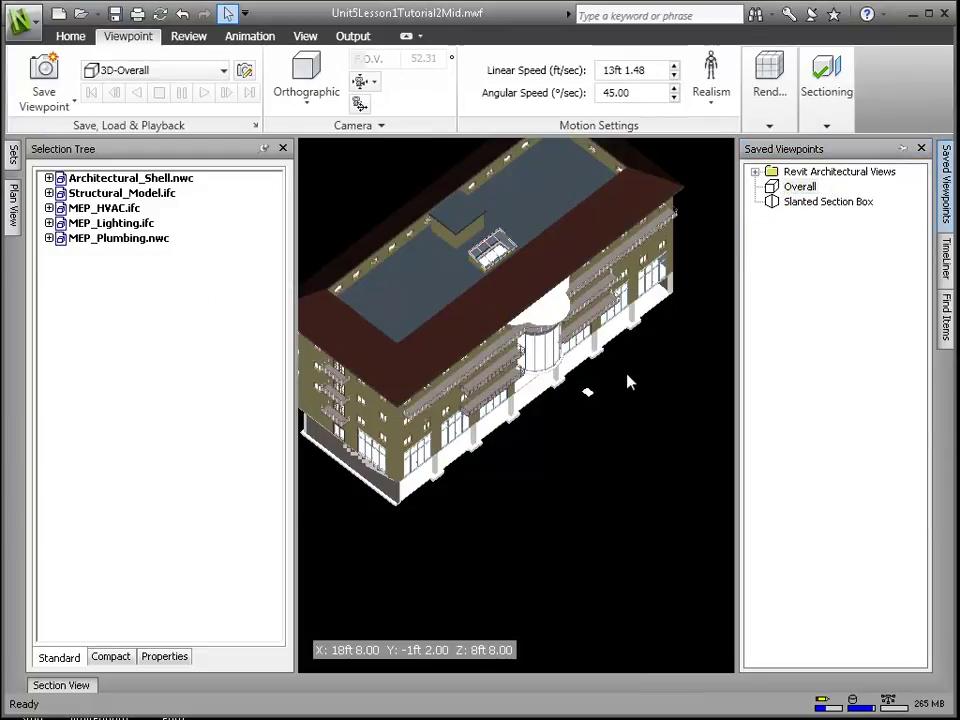
Orbit to a lower view of the front facade, update the Overall viewpoint with it, and recall it to check
shift+middle_drag(611, 386, 594, 366)
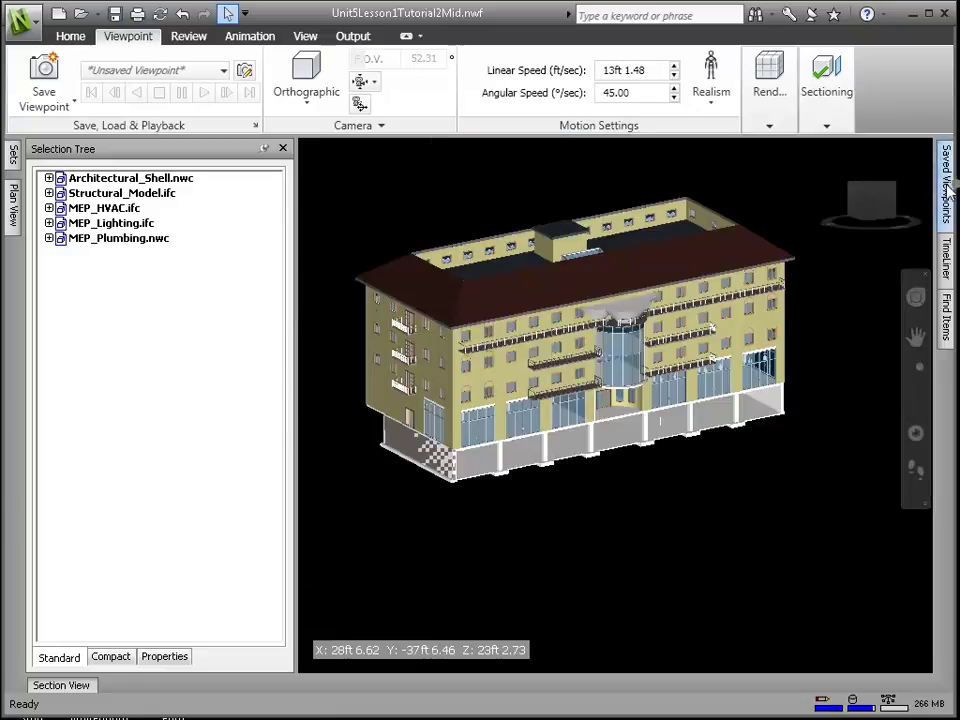
mouse_move(953, 189)
click(798, 188)
right_click(798, 190)
click(851, 380)
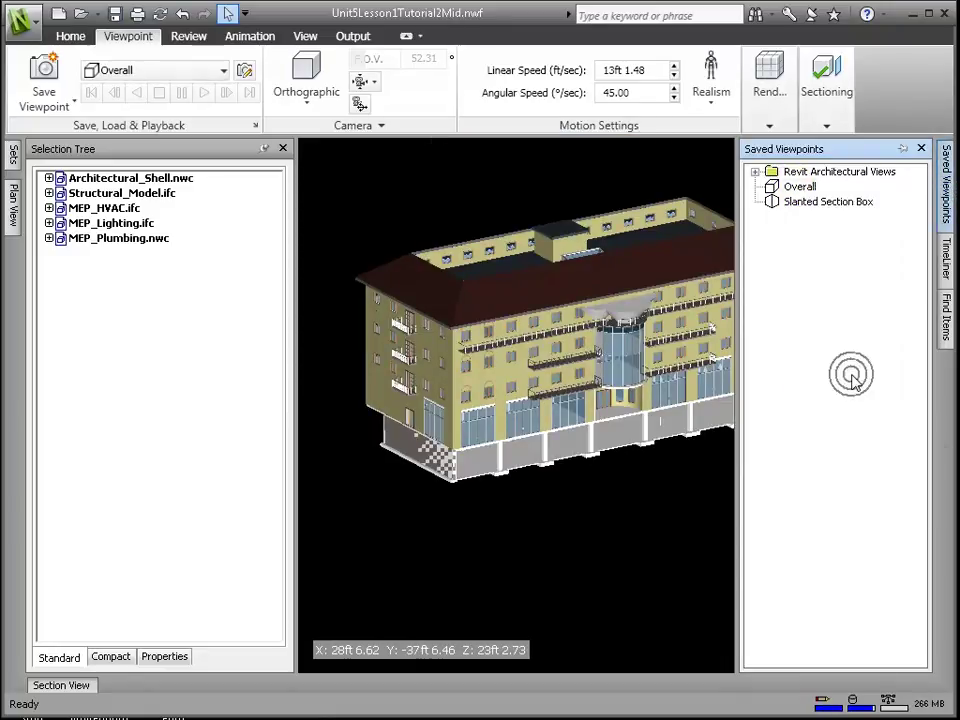
click(838, 205)
click(799, 187)
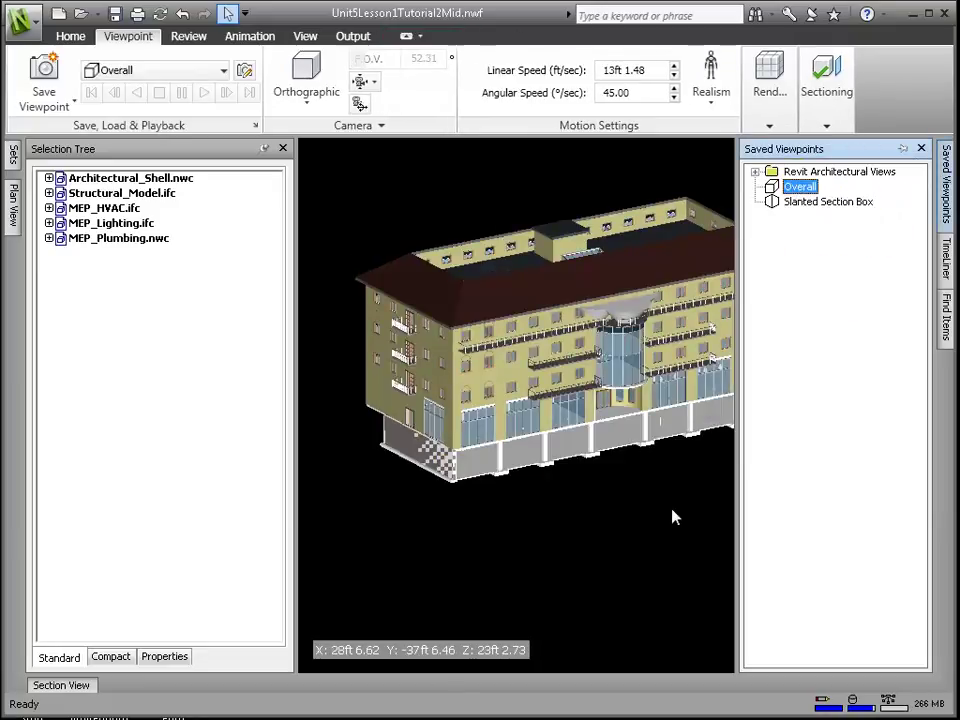
Switch the camera to perspective, reframe the whole building, and update the Overall viewpoint, checking it against Slanted Section Box
click(304, 100)
click(318, 135)
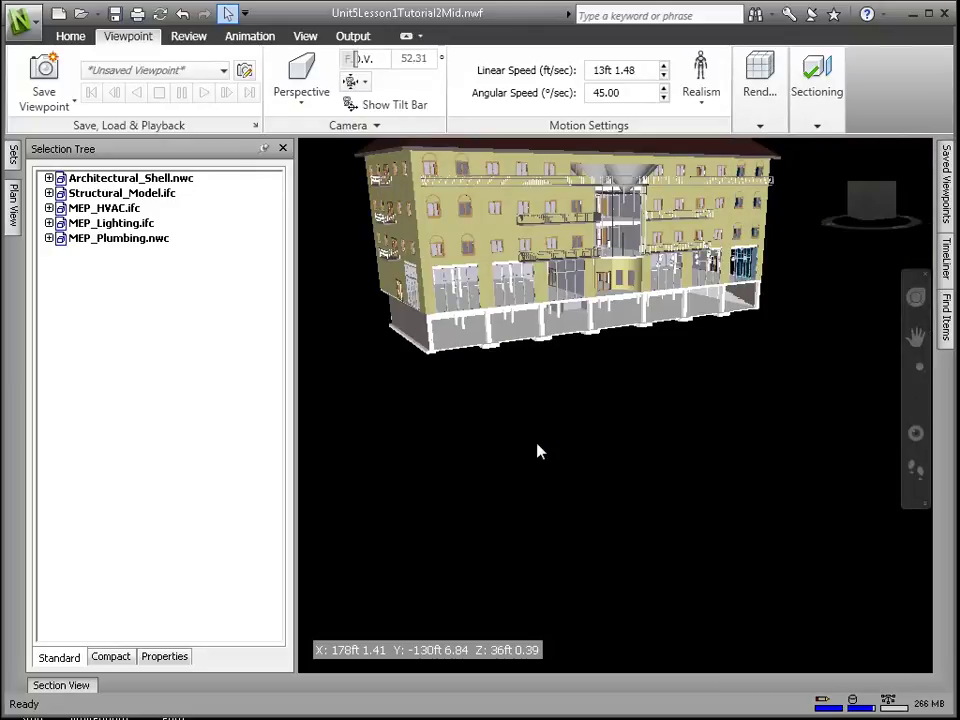
shift+middle_drag(538, 455, 664, 487)
mouse_move(948, 189)
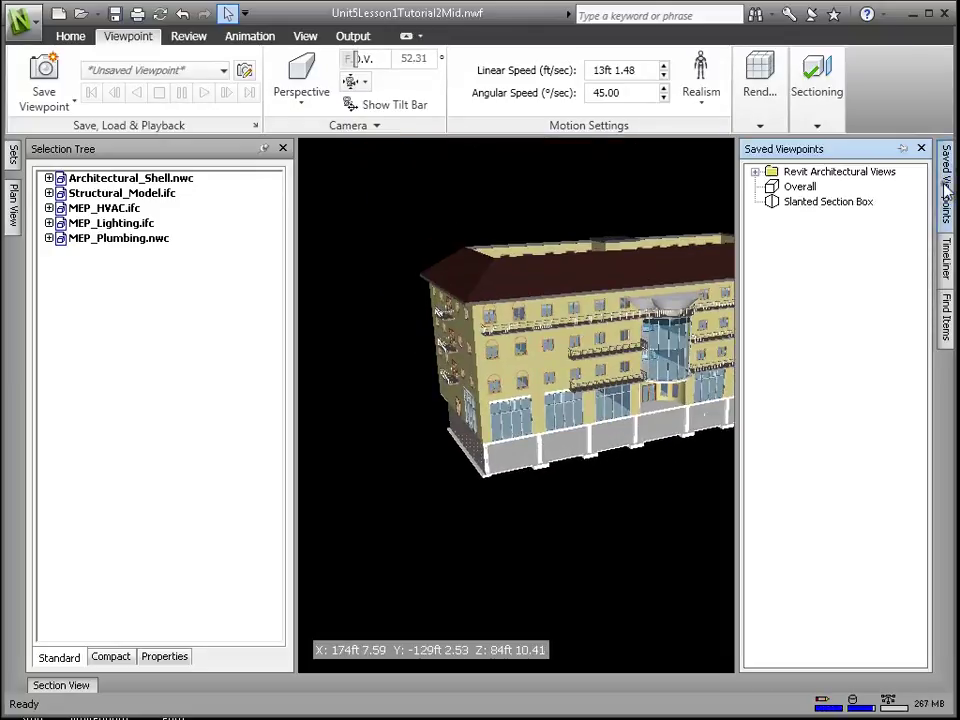
right_click(800, 187)
click(866, 378)
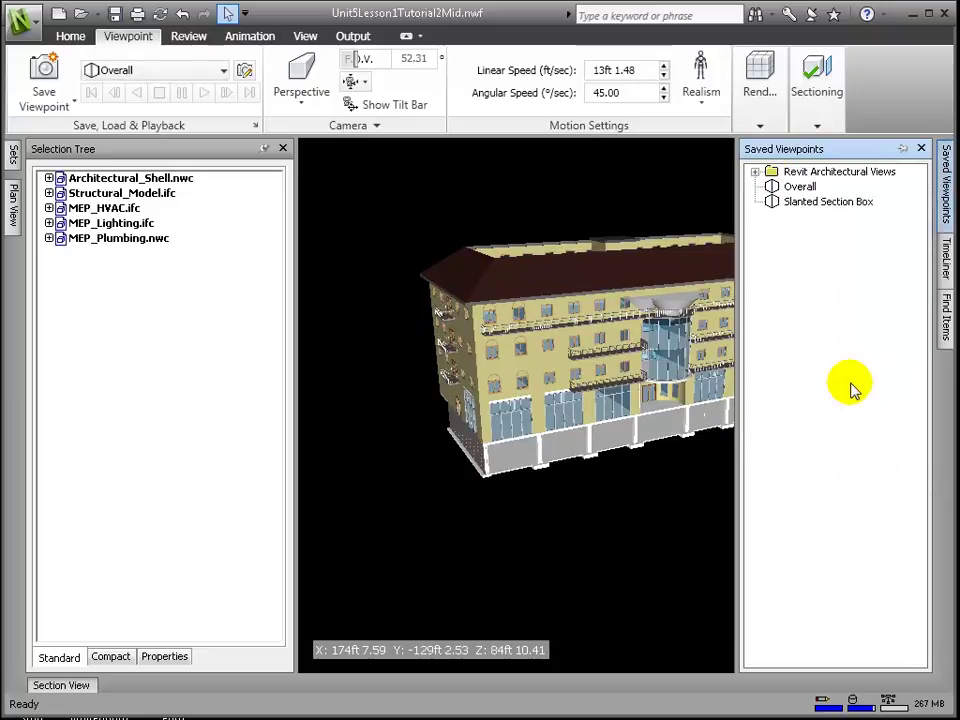
click(814, 203)
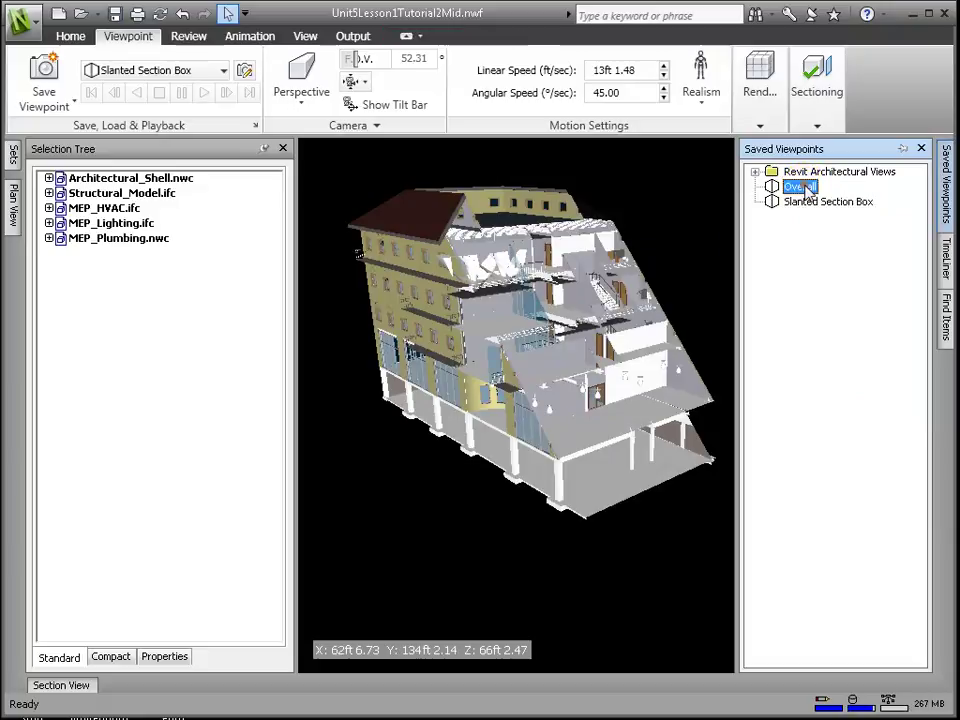
click(802, 187)
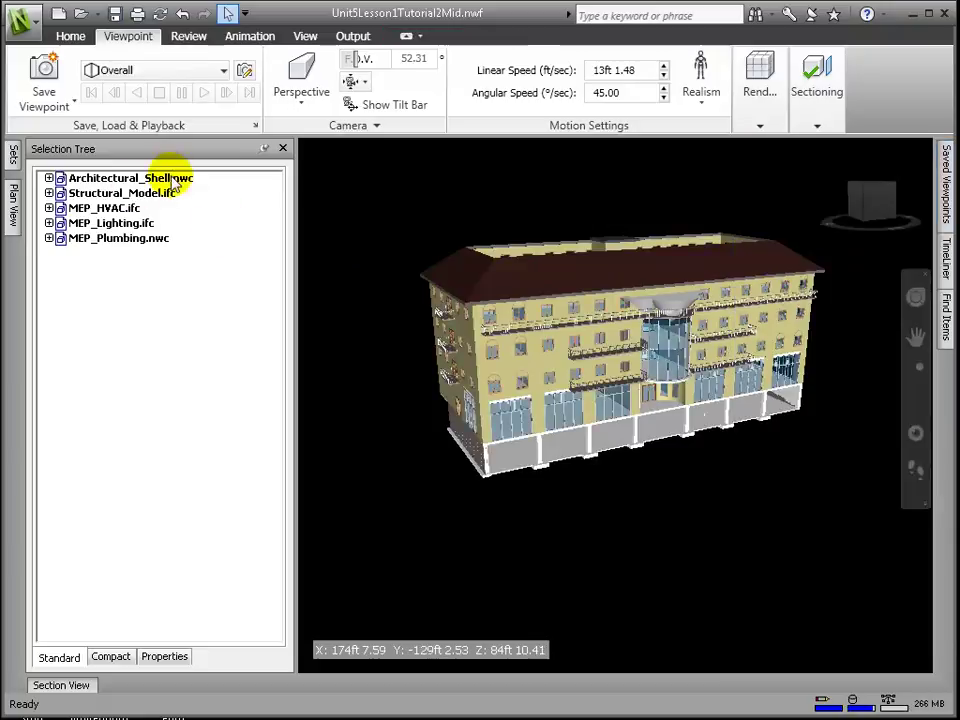
Hide the Architectural_Shell.nwc and Structural_Model.ifc models, and frame the remaining MEP components up close
right_click(170, 177)
click(229, 455)
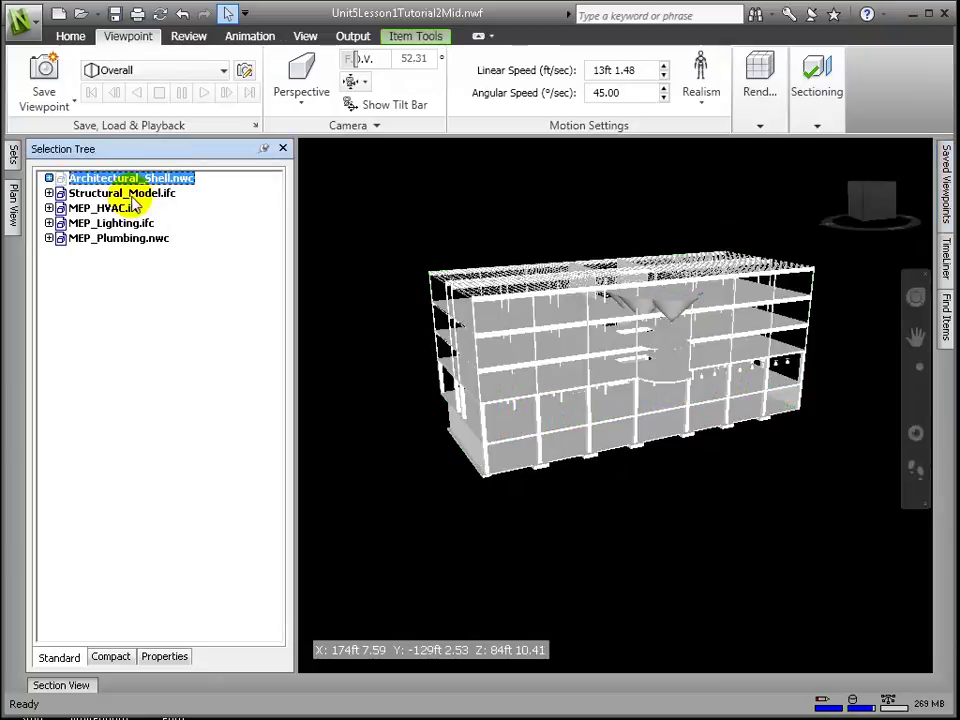
right_click(134, 192)
click(217, 483)
middle_drag(648, 412, 555, 442)
scroll(694, 396, up, 5)
middle_drag(708, 378, 765, 309)
scroll(720, 334, up, 3)
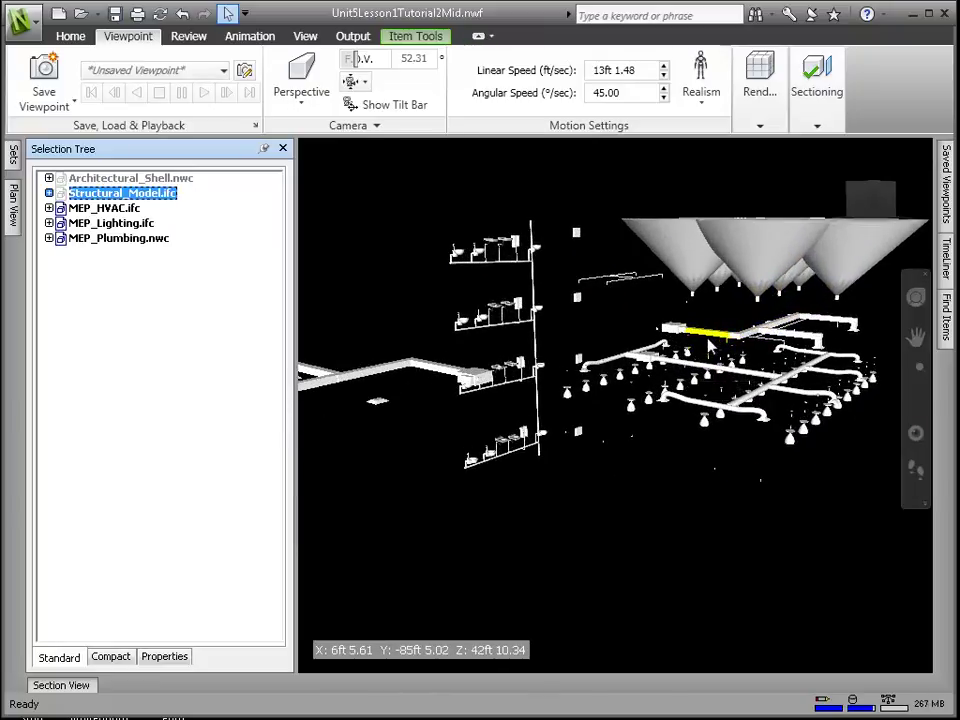
Narrow the Selection Tree to widen the model view, and save the MEP-only view as a viewpoint named HVAC-Plumbing-Lighting
drag(292, 199, 158, 194)
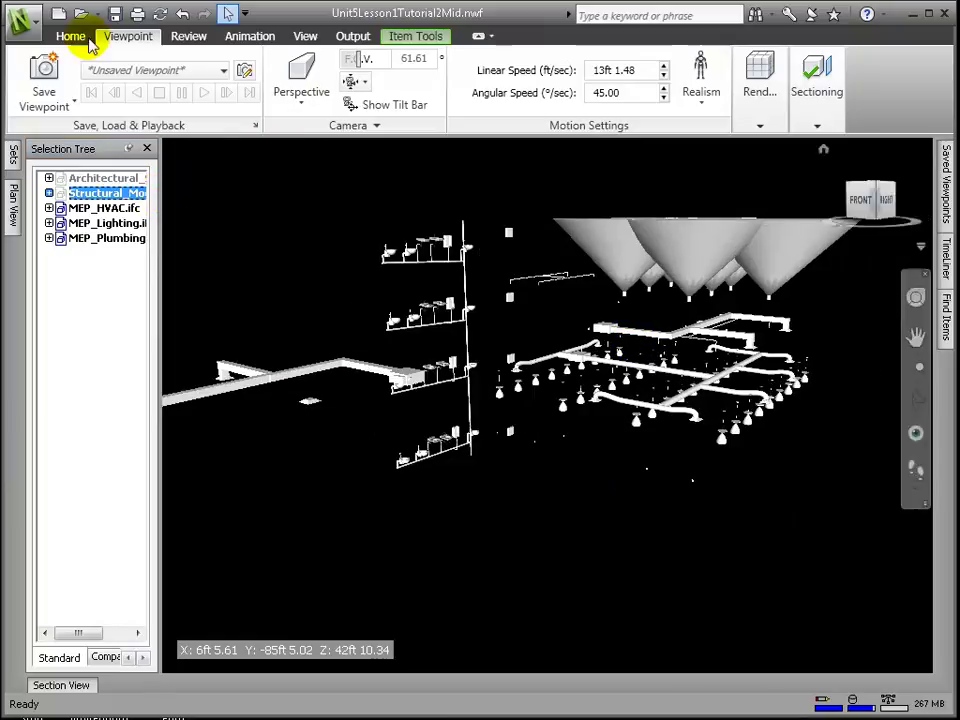
click(75, 101)
click(71, 137)
text(HVAC-Plumbing-Lighting)
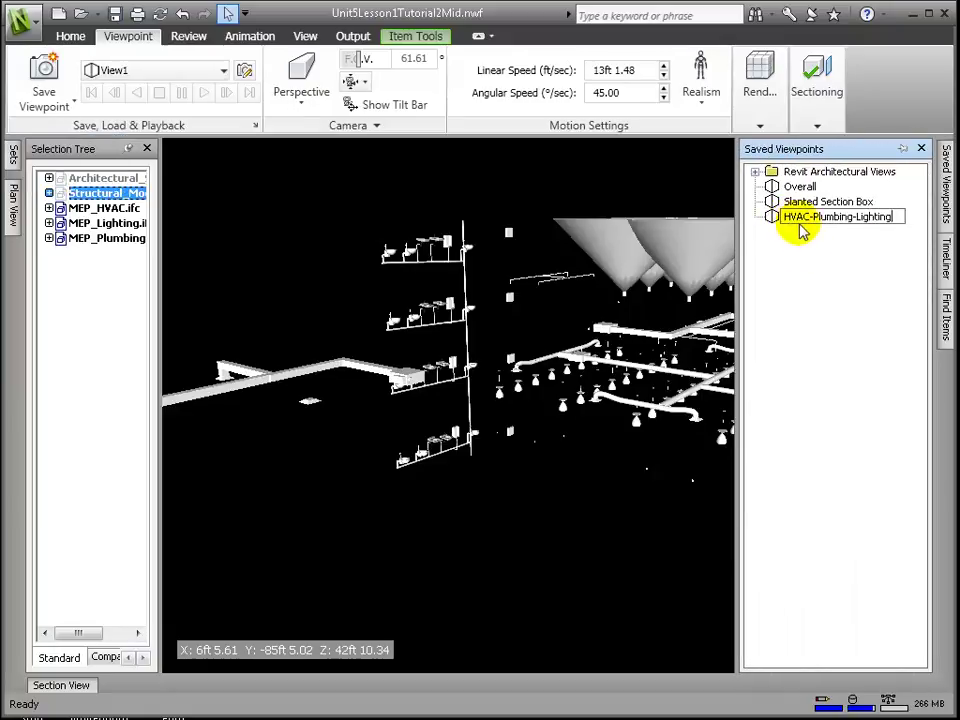
Create a Coordination folder in the saved viewpoints and move the HVAC-Plumbing-Lighting viewpoint into it
right_click(784, 311)
click(857, 366)
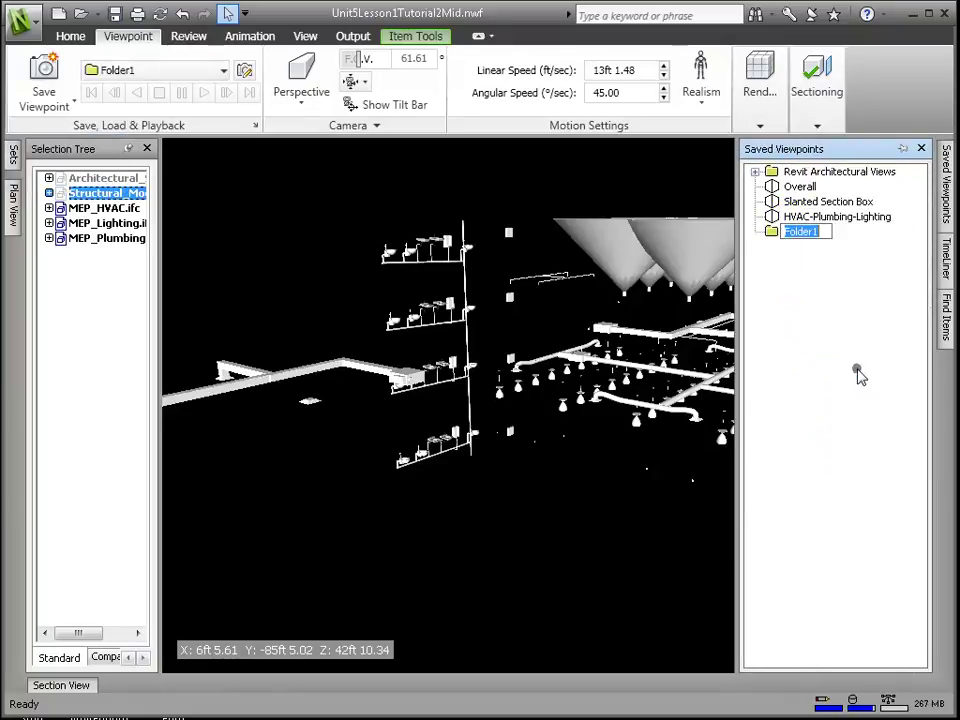
click(792, 218)
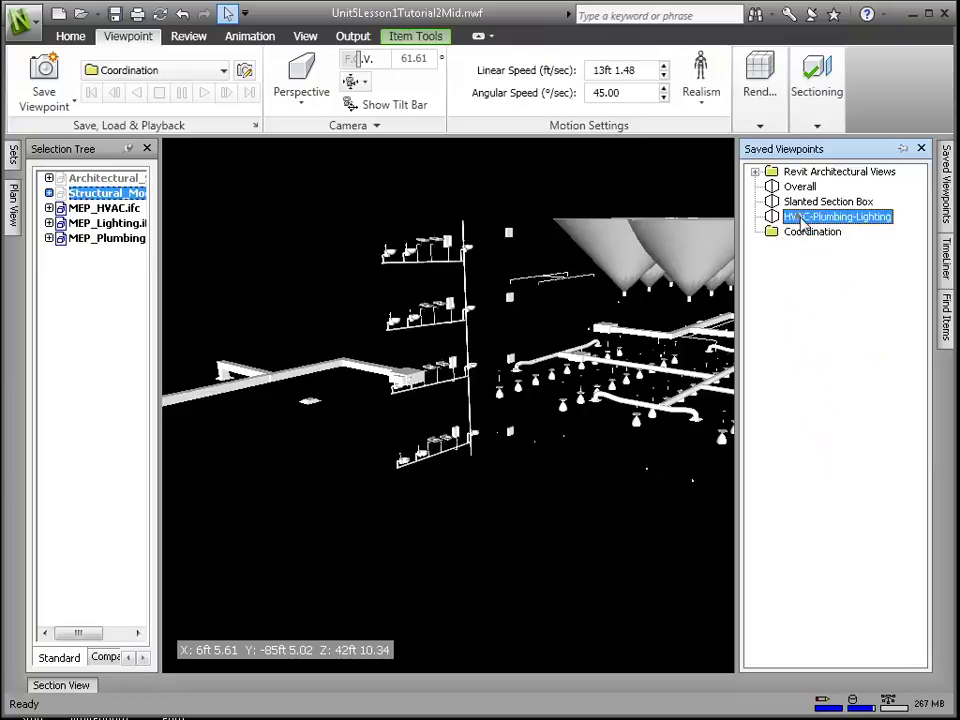
drag(775, 240, 806, 241)
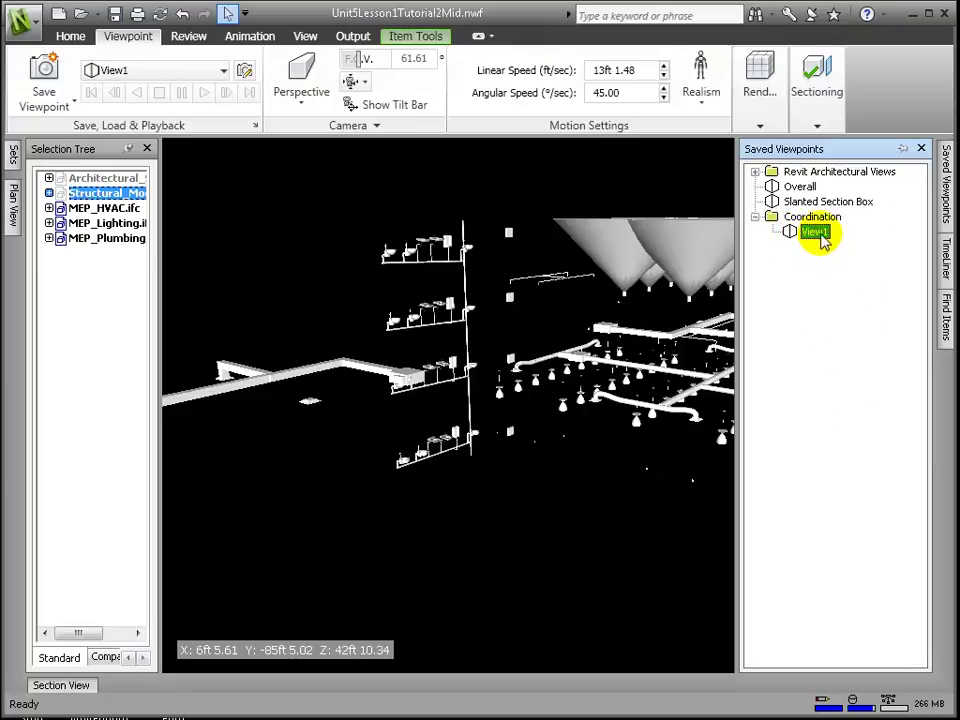
Rename the View1 viewpoint inside the Coordination folder as HVAC-Plumbing-Lighting, and clear the model selection
right_click(820, 238)
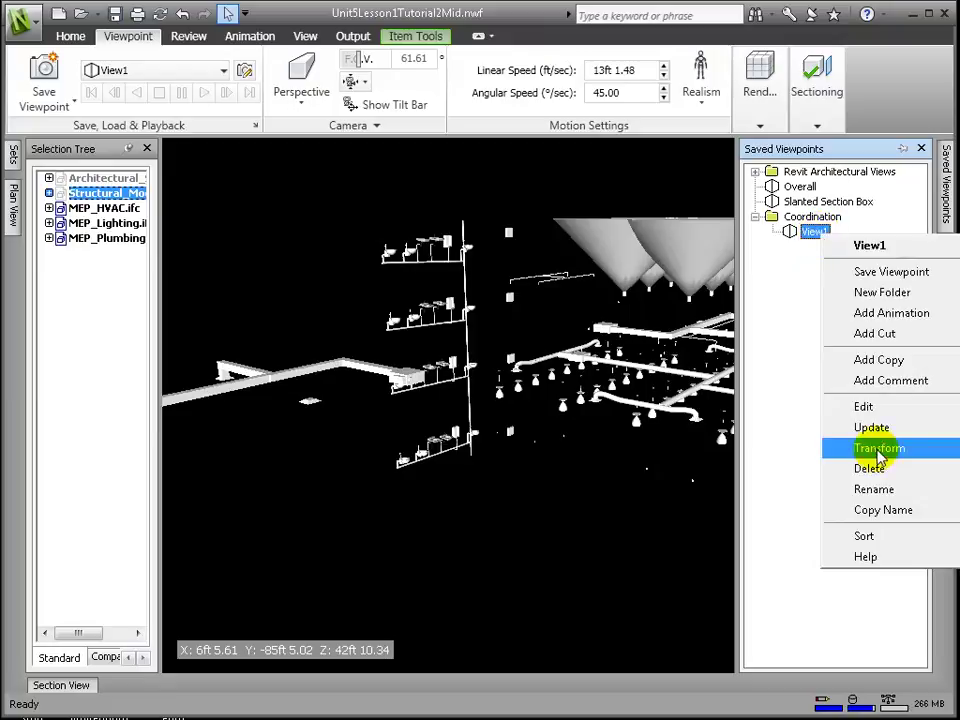
click(890, 490)
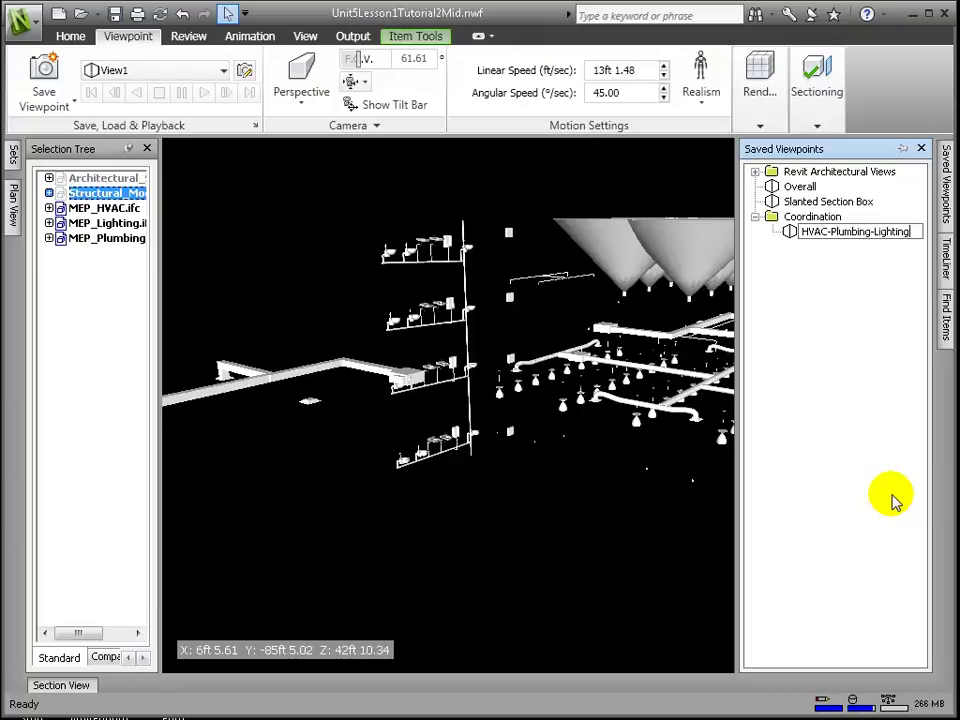
key(Return)
click(600, 475)
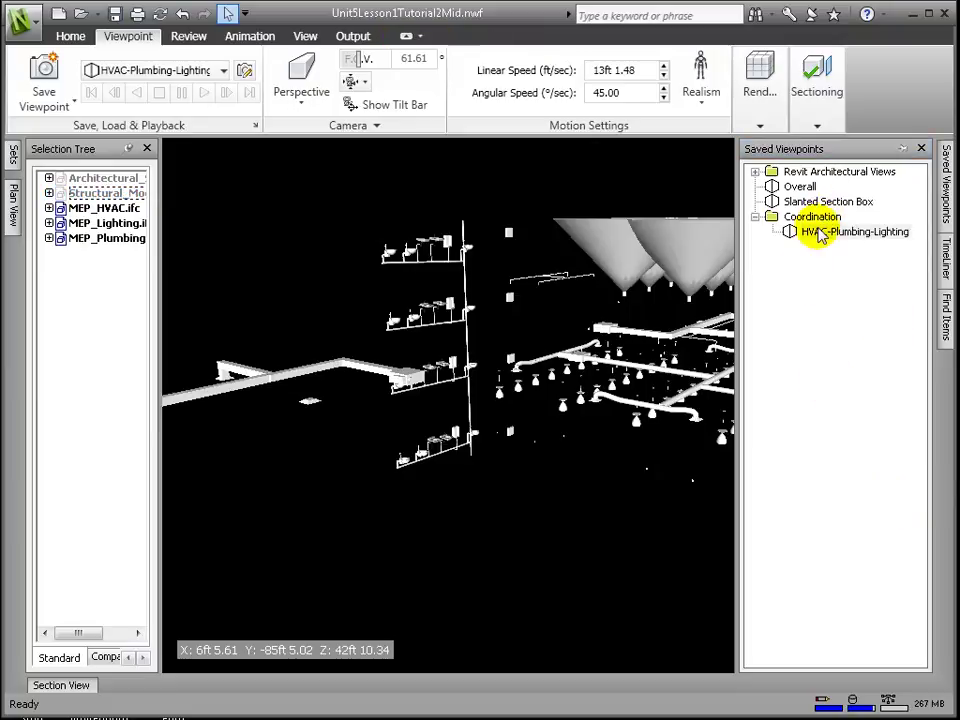
Unhide the Structural_Model.ifc model around the MEP components and clear the selection
click(106, 194)
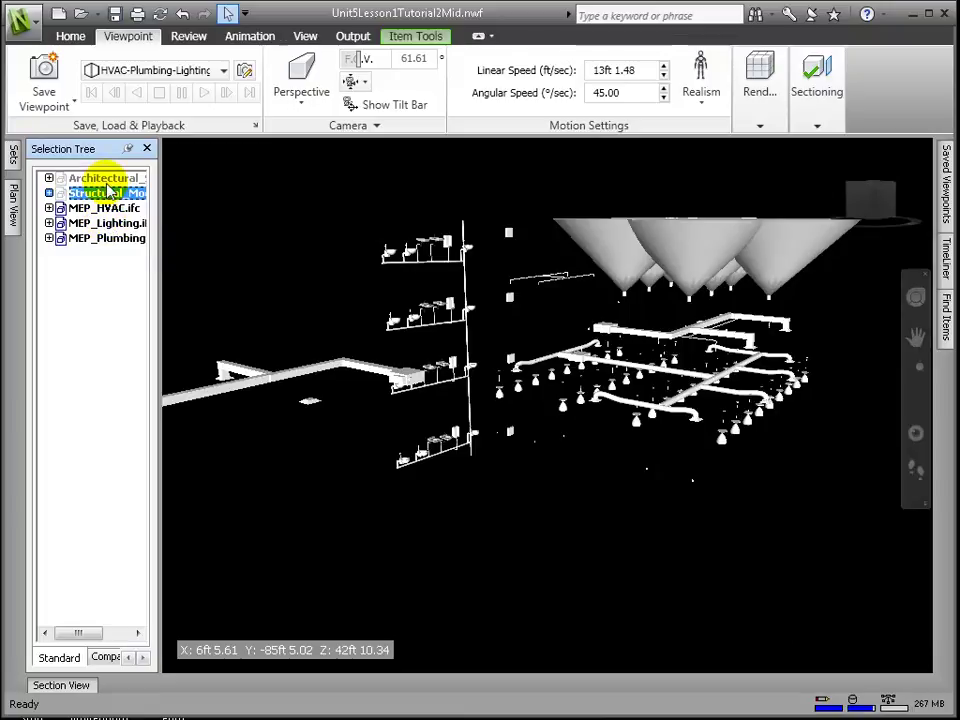
right_click(106, 194)
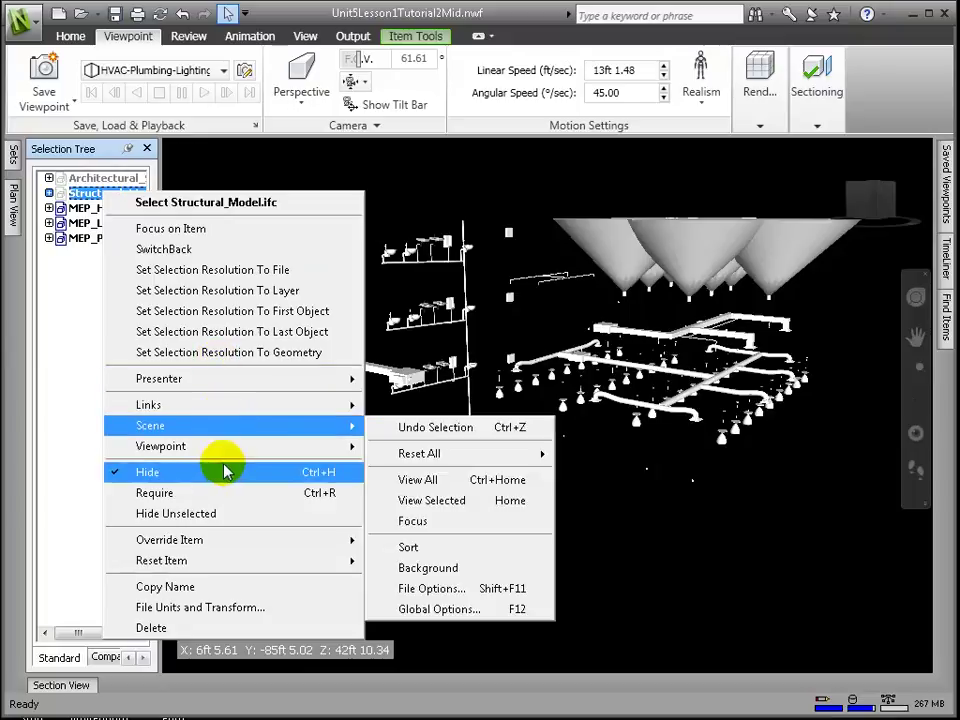
click(230, 476)
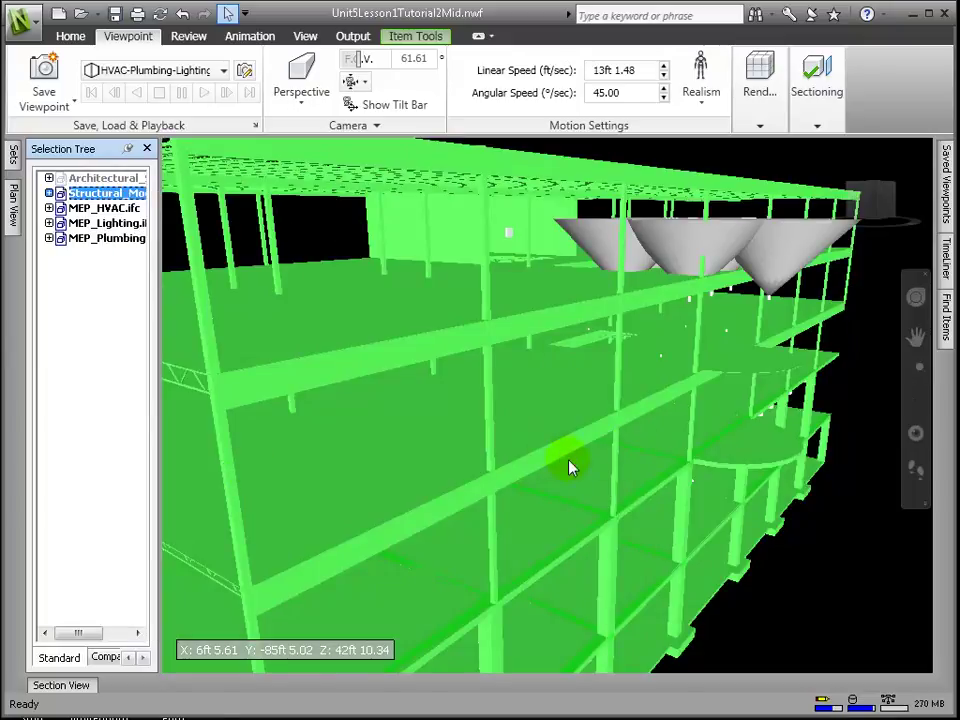
click(814, 587)
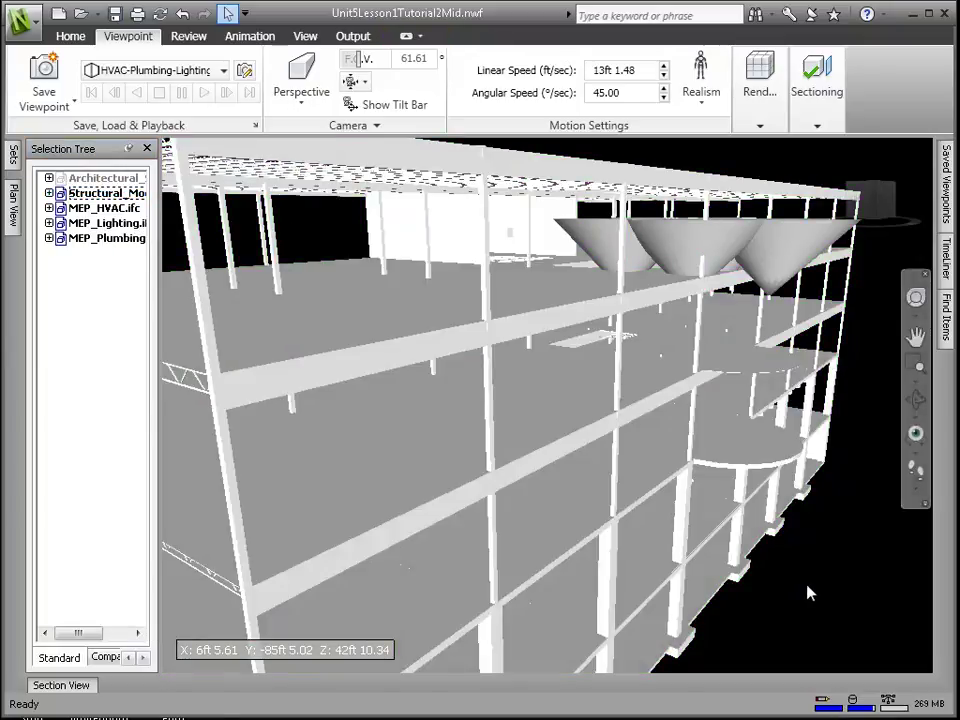
Save a viewpoint named Structural-MEP looking at the structural frame and MEP components from the facade side
shift+middle_drag(814, 587, 756, 542)
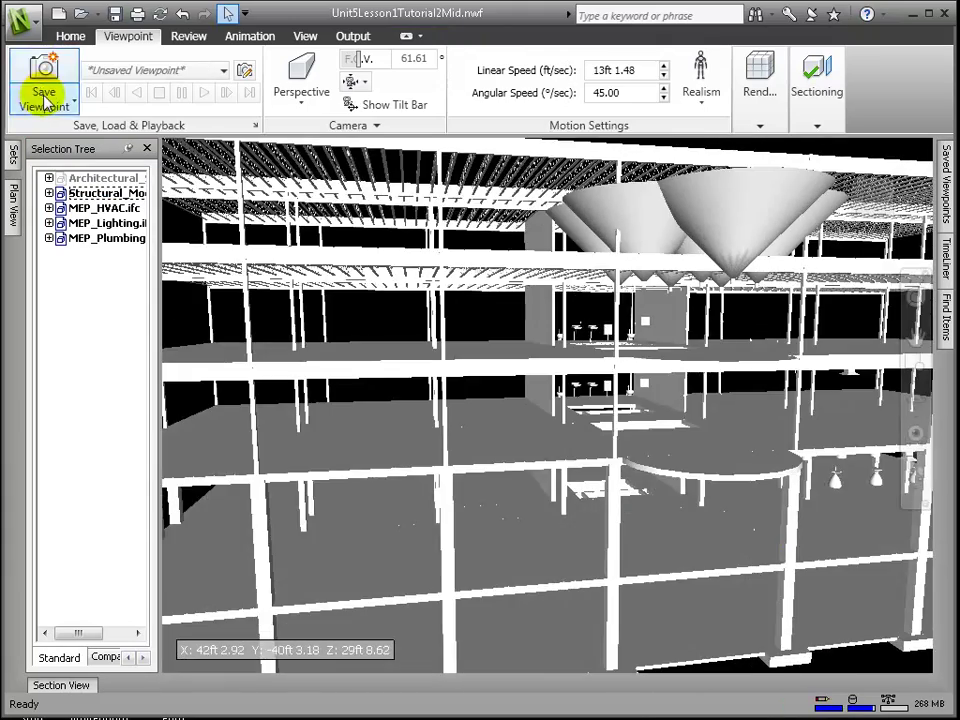
click(45, 100)
click(81, 134)
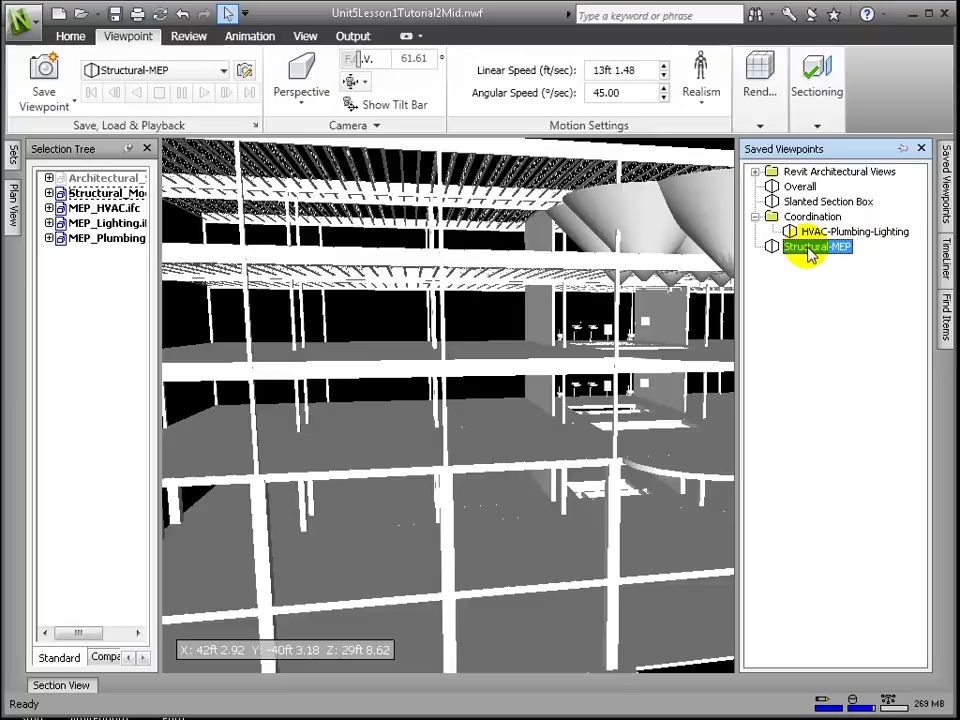
Hide the HVAC, lighting and plumbing models together so only the structural model remains, and clear the selection
click(86, 209)
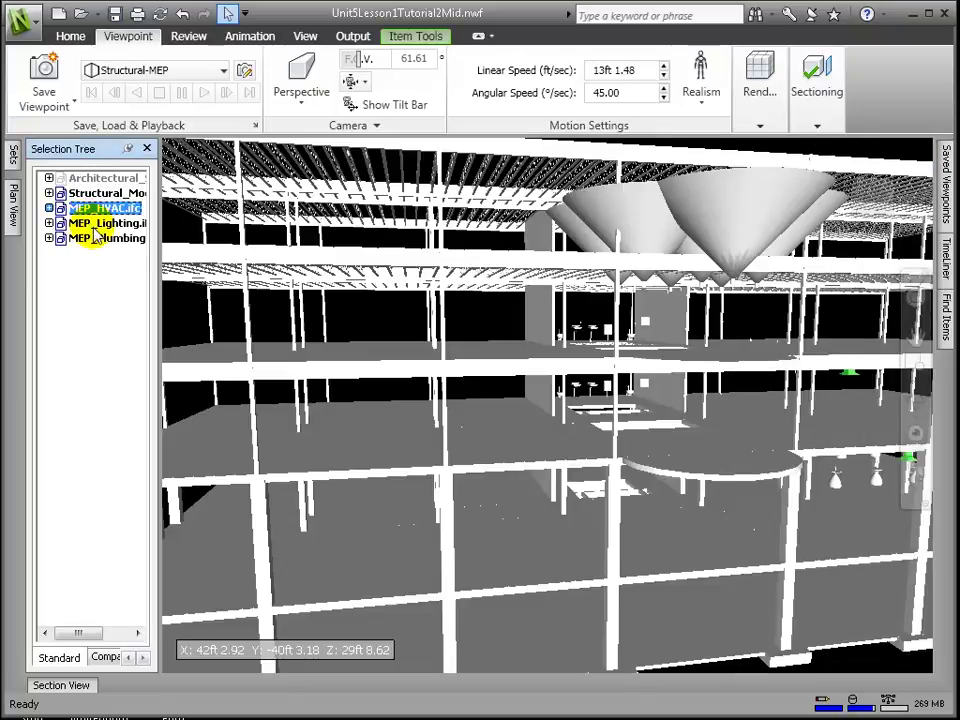
shift+click(92, 238)
right_click(97, 240)
click(172, 510)
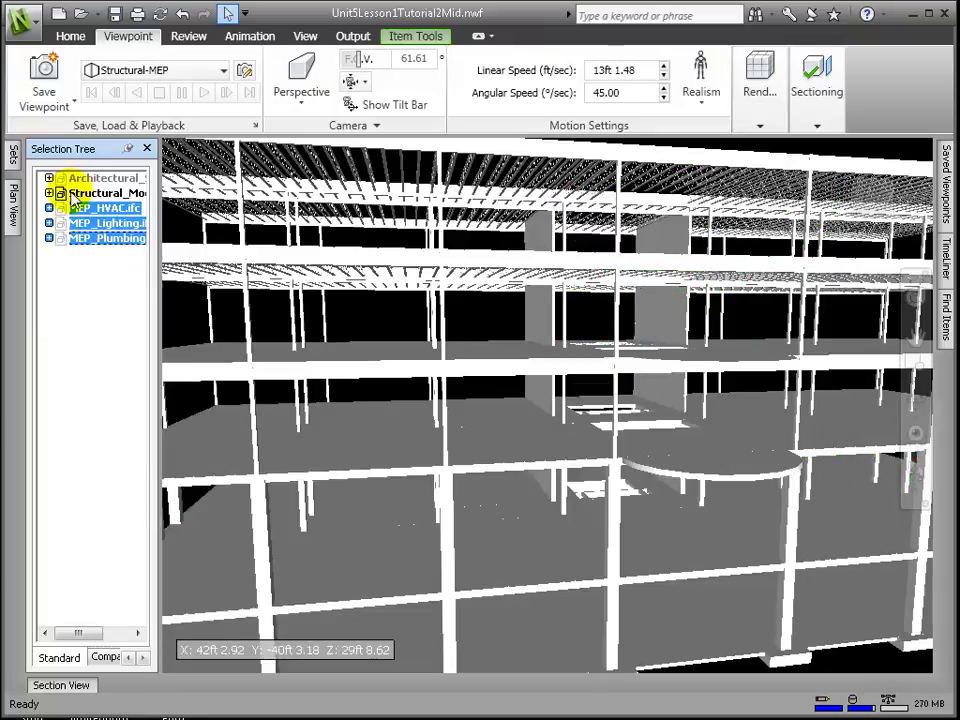
click(362, 333)
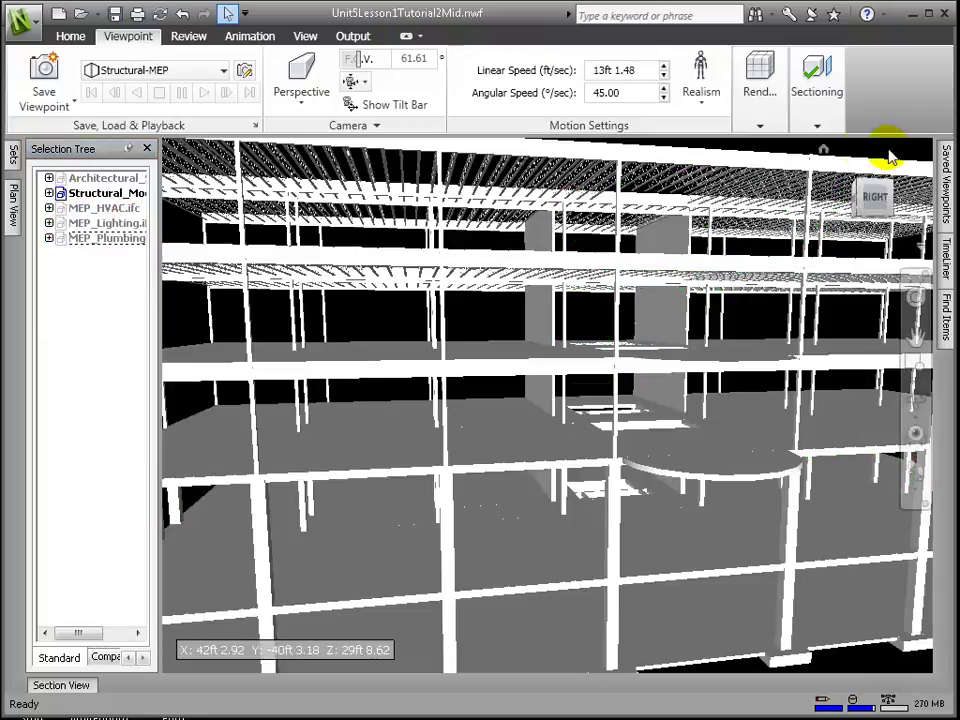
Reset to the home view, orbit low around the whole structural frame, and save the viewpoint as Structural Frame-Overall
click(824, 151)
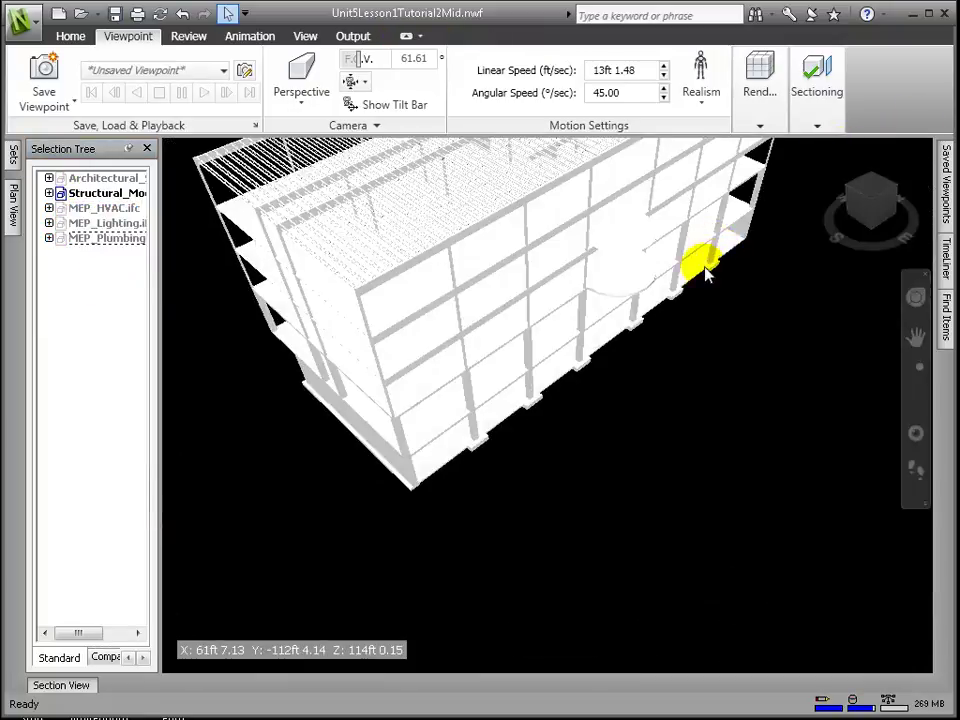
middle_drag(678, 267, 726, 418)
click(73, 100)
click(78, 128)
text(Structural Frame-Overall)
click(829, 356)
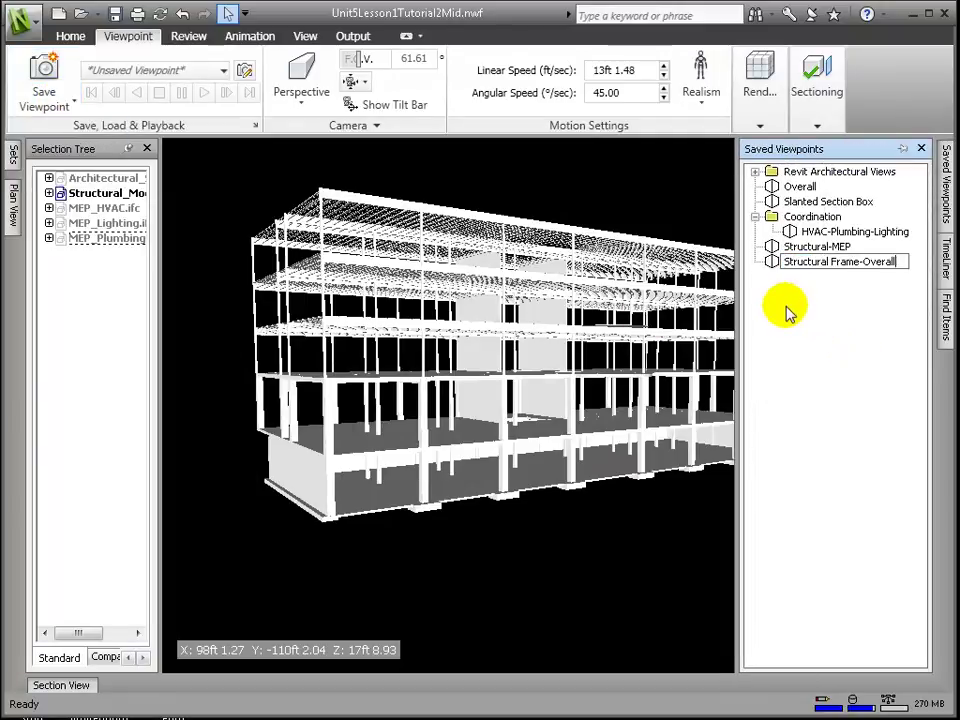
Frame the isolated plumbing system and save the view as Plumbing-Overall
drag(326, 212, 787, 520)
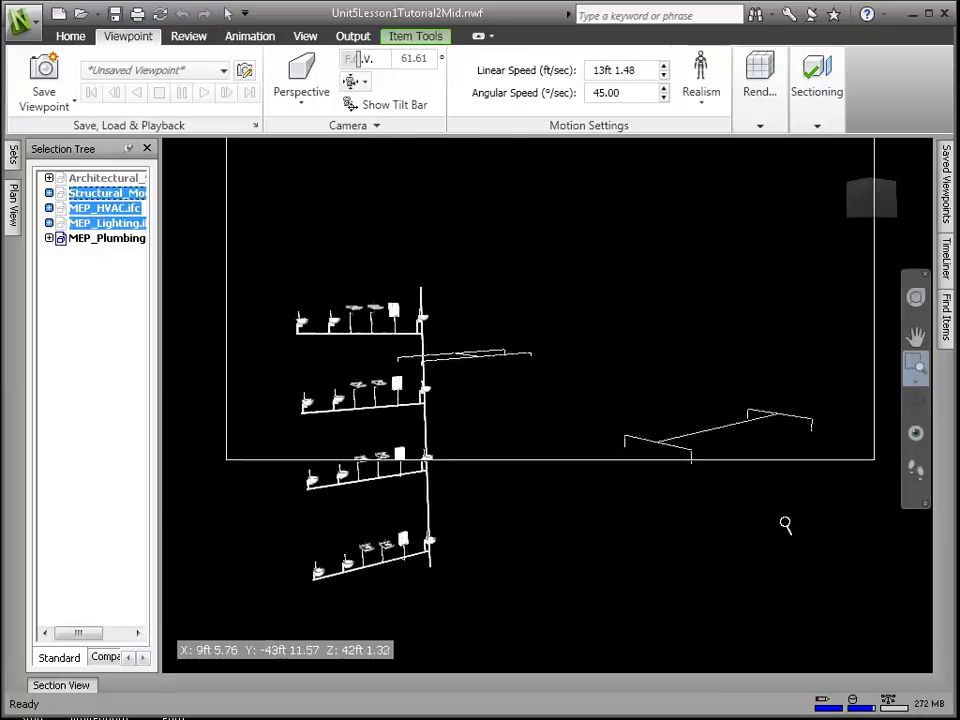
middle_drag(703, 461, 700, 284)
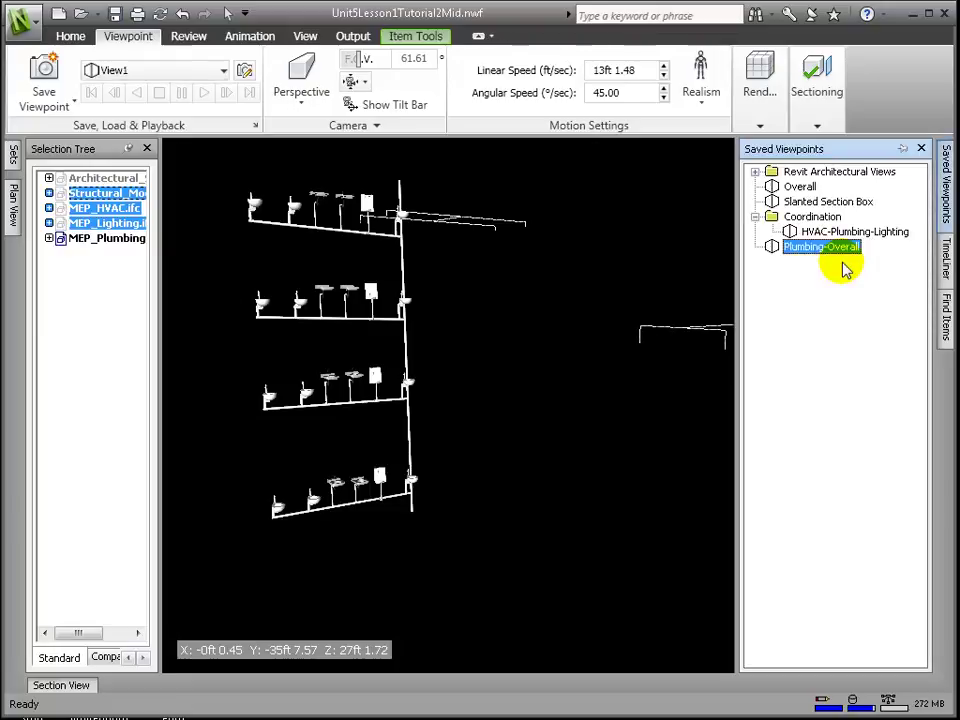
key(Return)
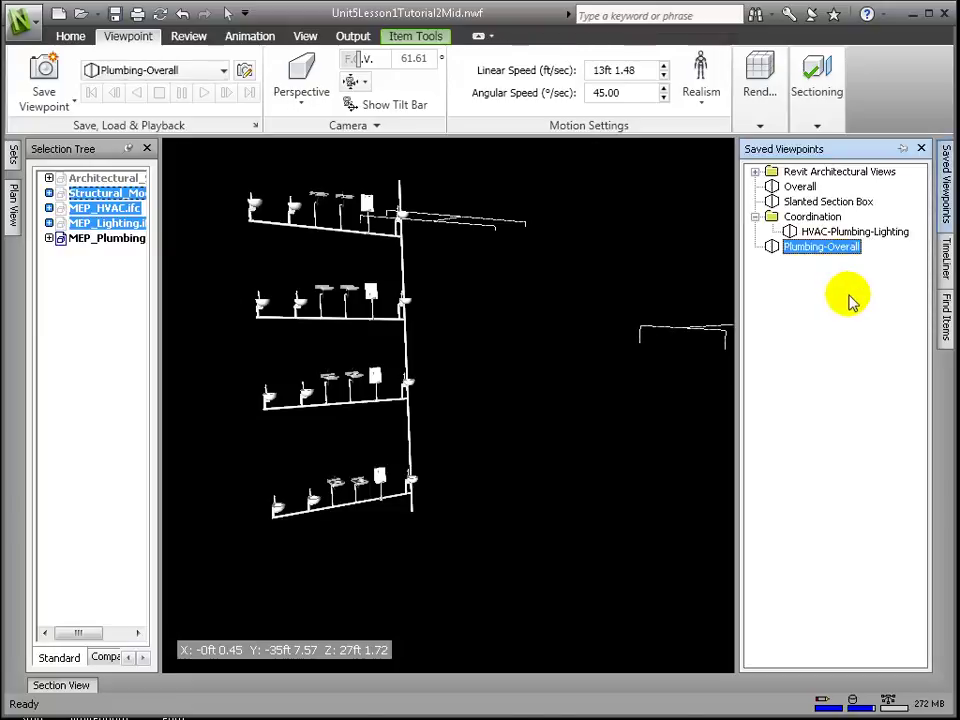
Enable sectioning on the full building and lower the top-aligned Plane 1 to cut away the roof and upper floors
click(128, 36)
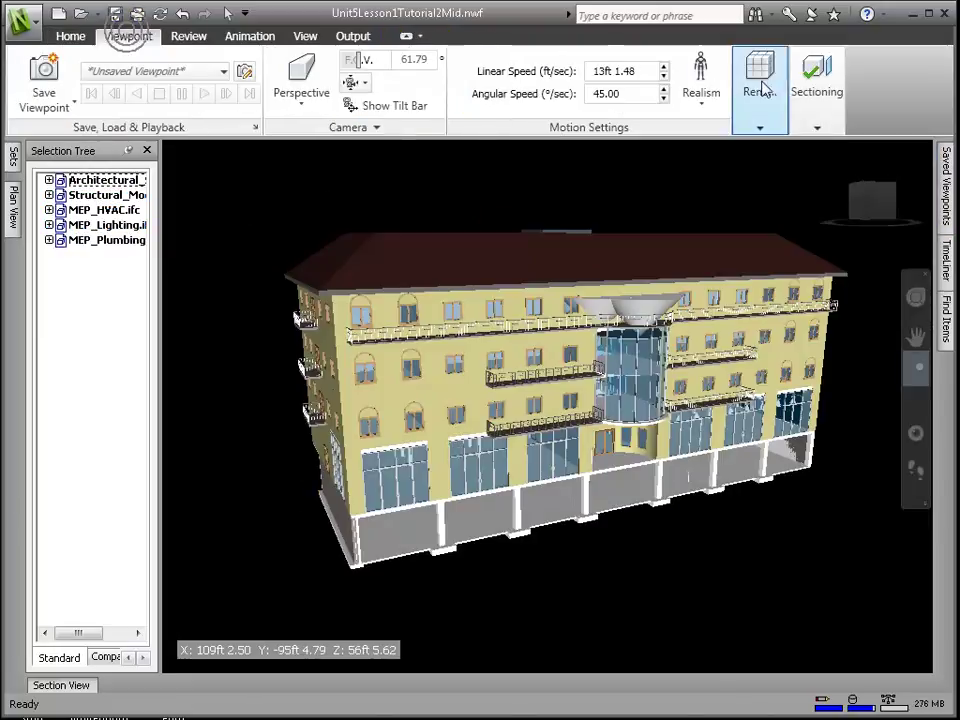
click(825, 126)
click(822, 180)
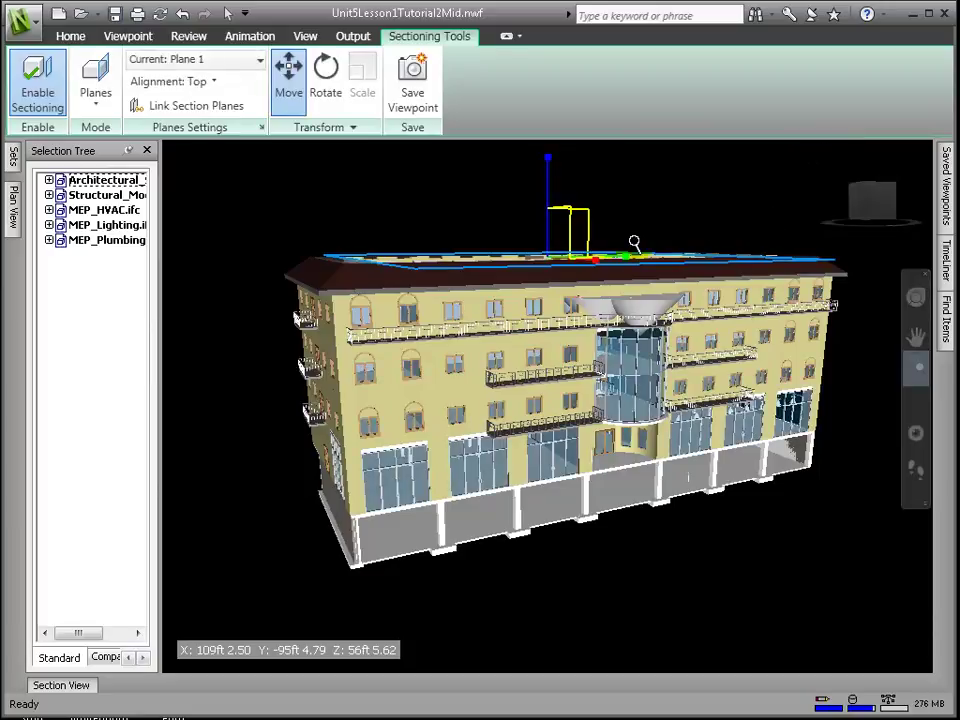
drag(544, 197, 543, 291)
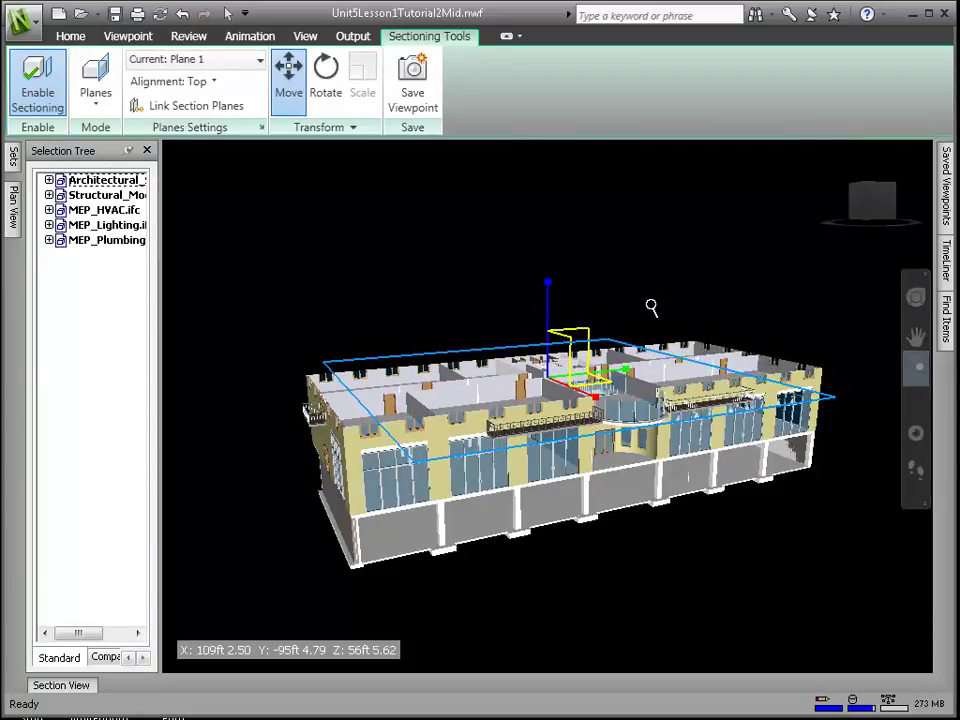
Save a close-up viewpoint of the exposed restrooms beside the stairs, named Restroom-Level 2
shift+middle_drag(690, 285, 641, 333)
scroll(636, 330, up, 10)
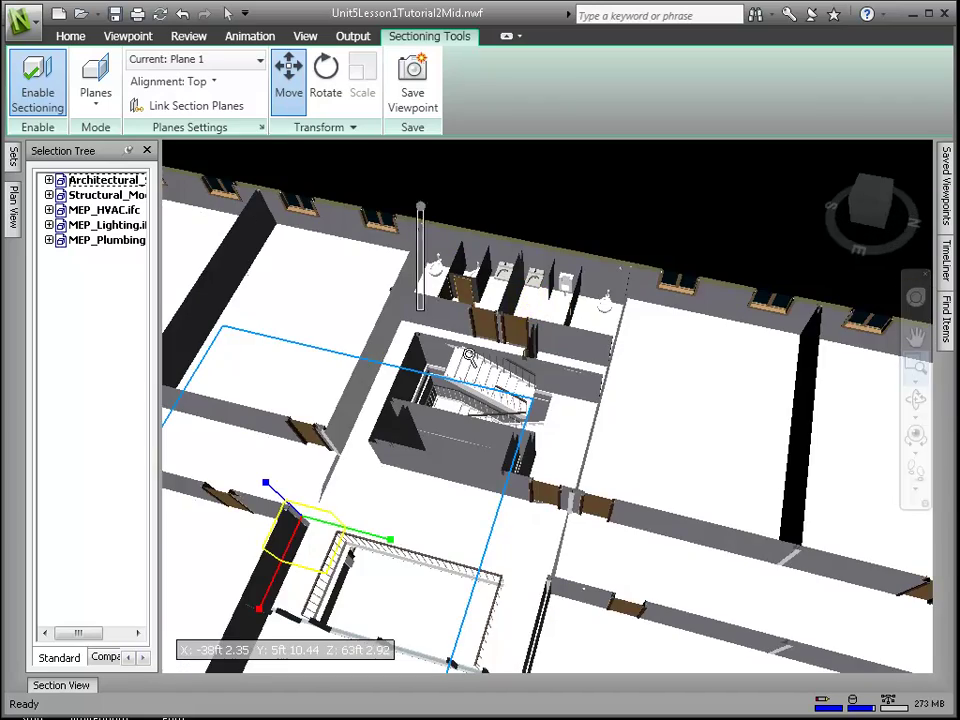
drag(468, 356, 634, 403)
middle_drag(647, 407, 582, 400)
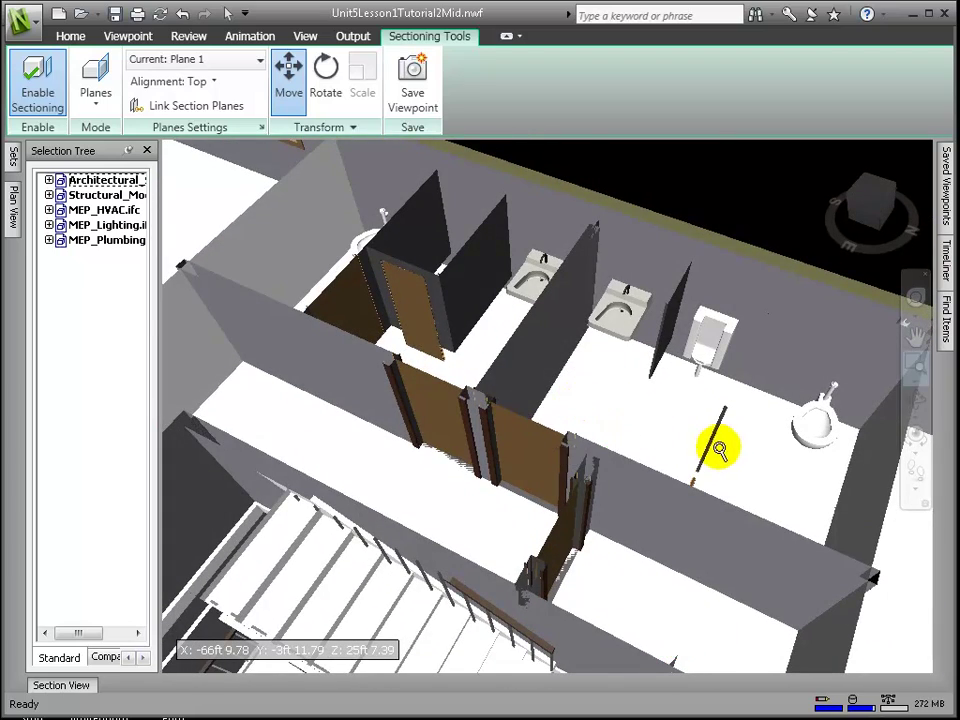
click(72, 38)
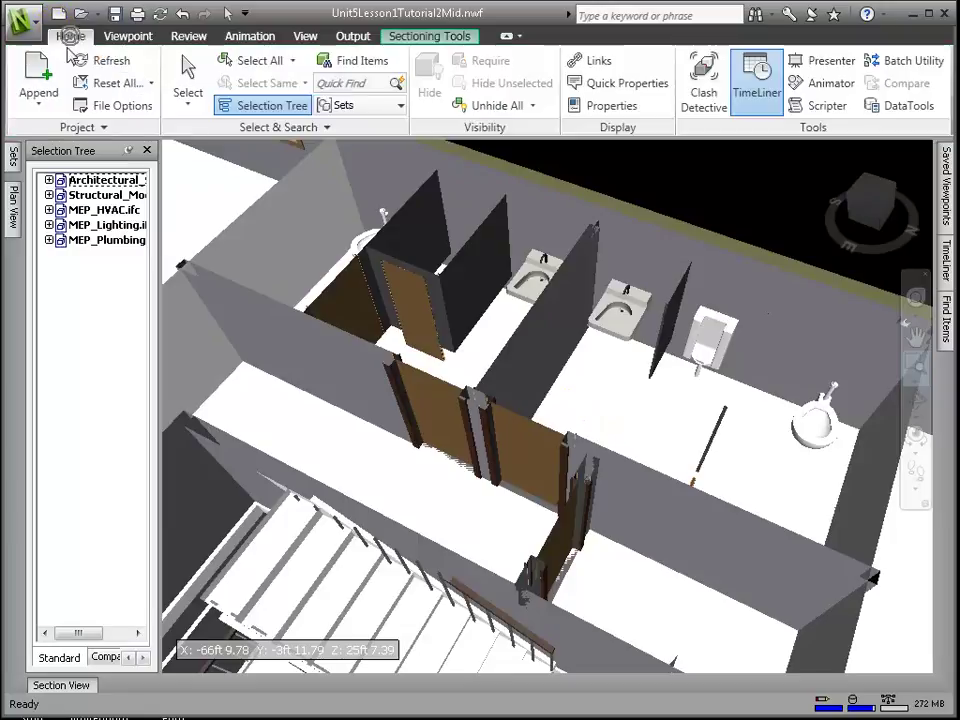
click(128, 36)
click(44, 100)
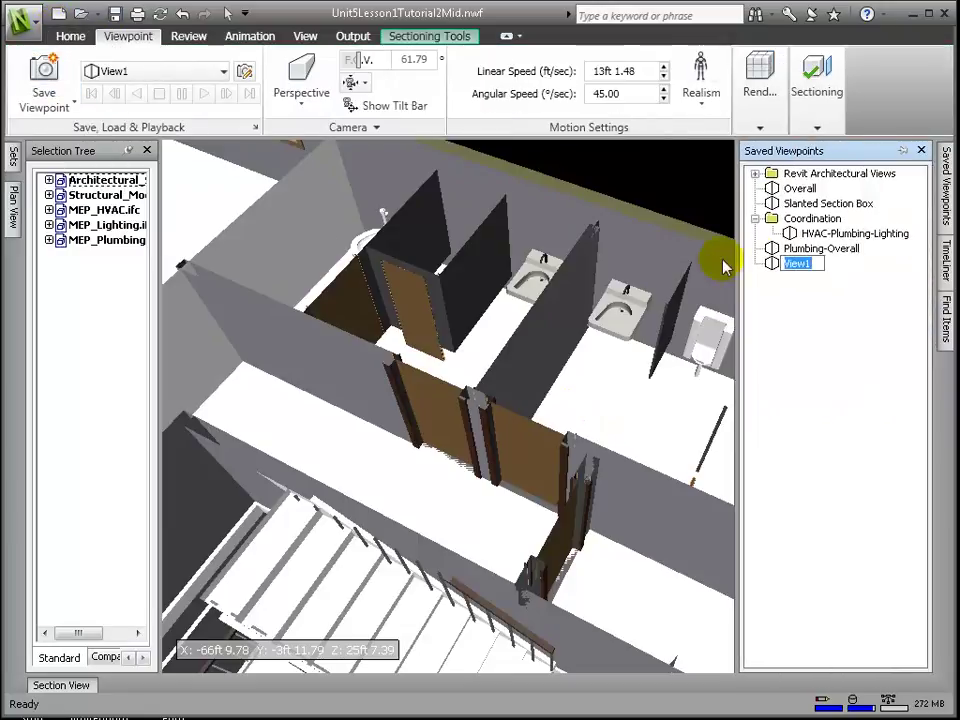
text(Restroom-Level 2)
click(784, 300)
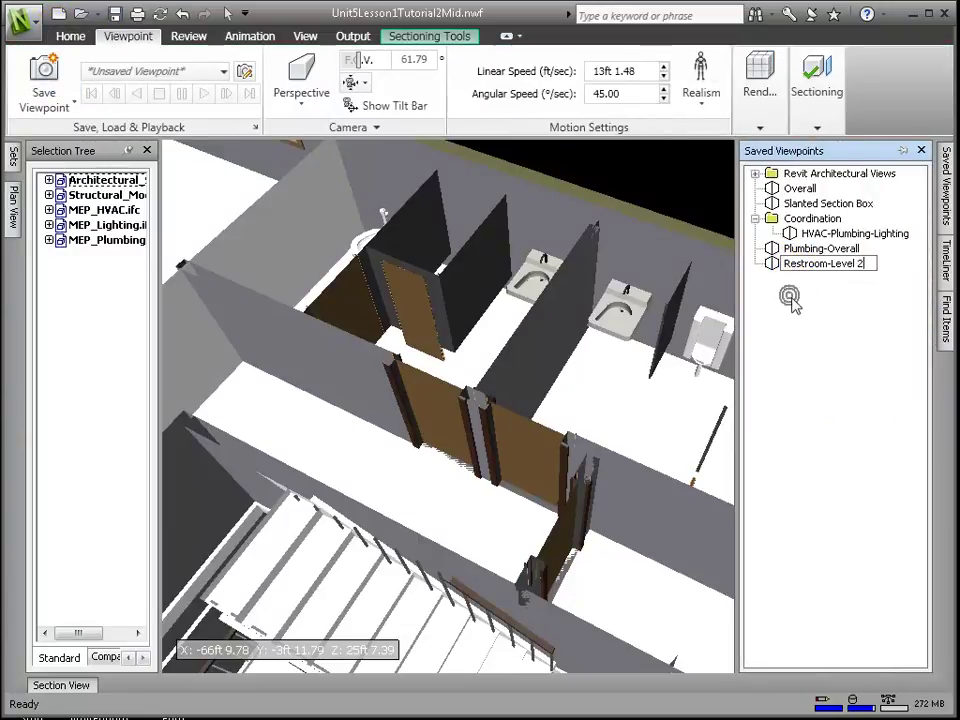
Create a Plumbing folder in the saved viewpoints and move Restroom-Level 2 into it
right_click(792, 325)
click(848, 385)
text(Plumbing)
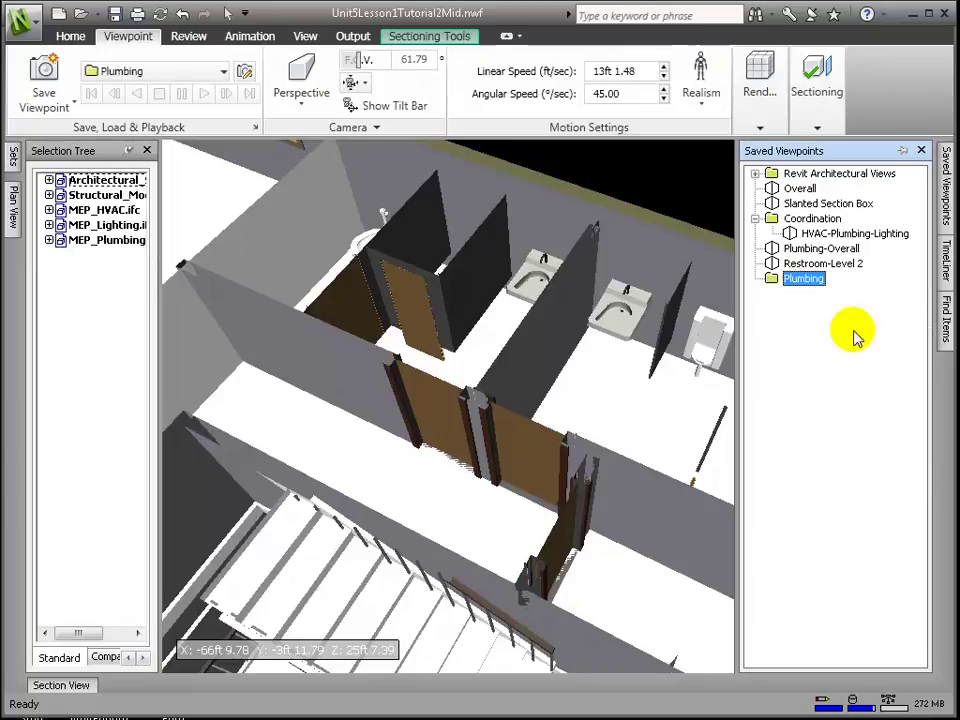
drag(806, 263, 806, 275)
Recall the Plumbing-Overall viewpoint, unhide the structural, HVAC and lighting models, and clear the selection
click(824, 248)
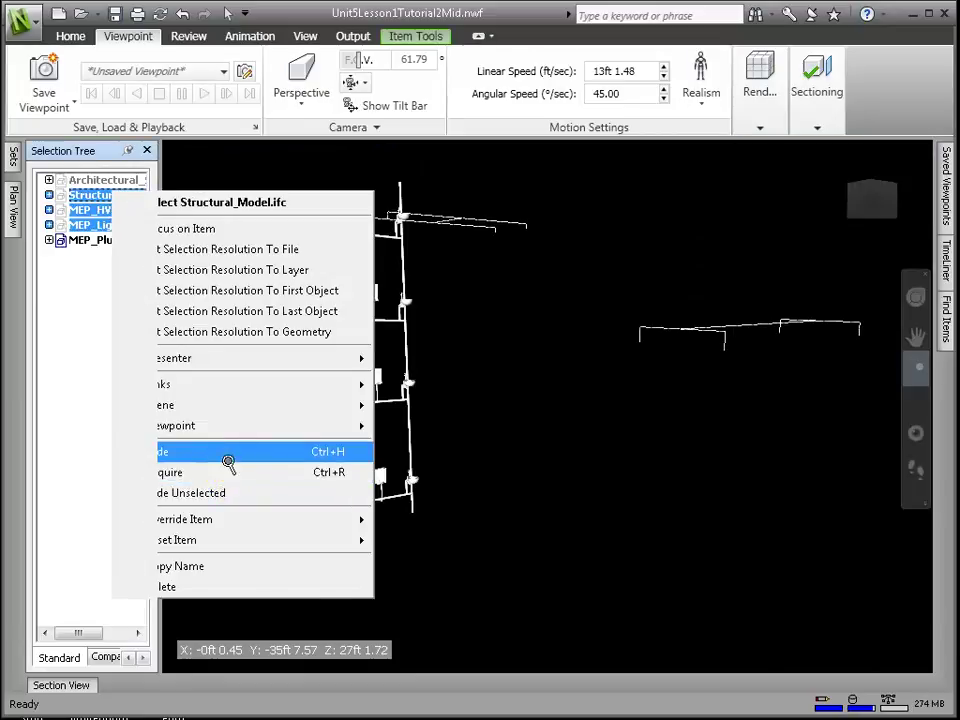
click(229, 467)
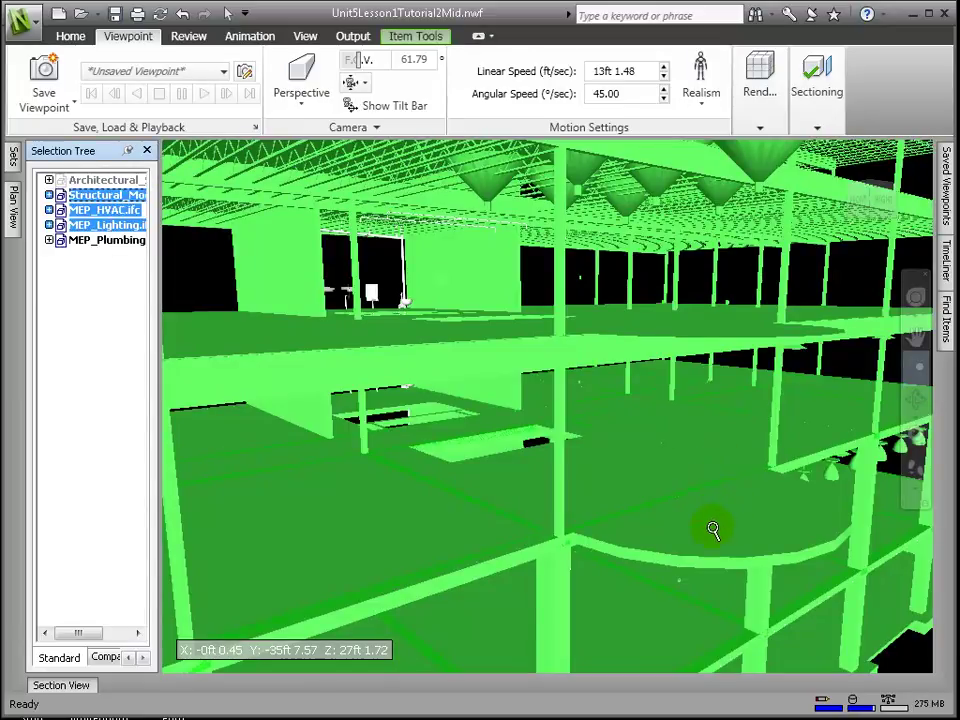
middle_drag(711, 527, 634, 459)
key(Escape)
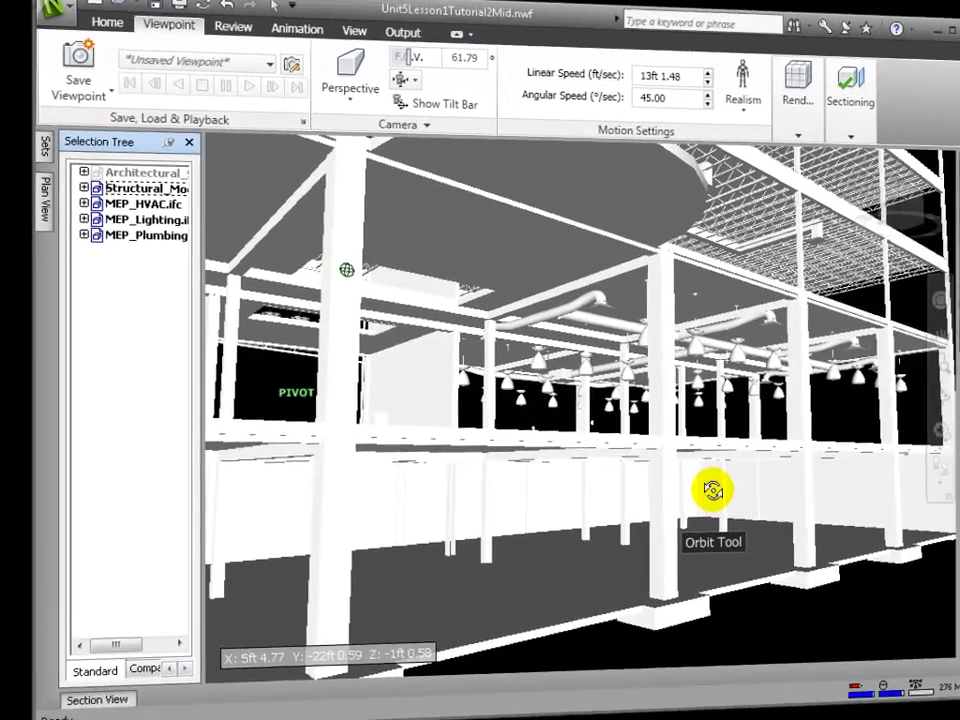
Orbit and zoom inside the structural frame to a close-up of the pendant lights and HVAC ducts
shift+middle_drag(714, 491, 668, 477)
scroll(707, 401, up, 4)
middle_drag(797, 450, 725, 422)
scroll(694, 444, up, 5)
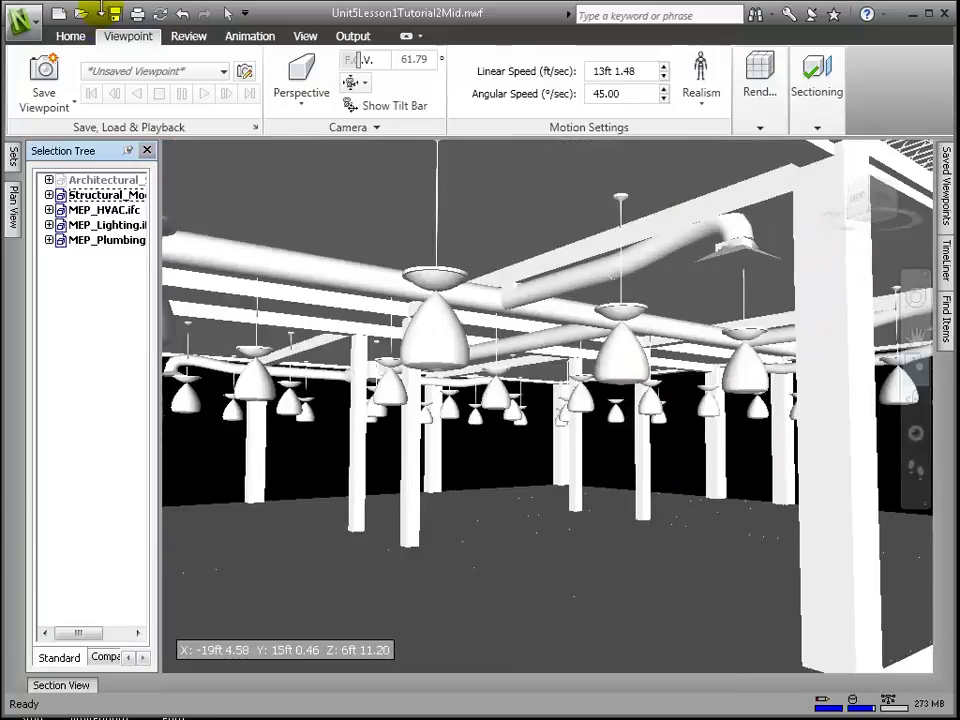
Select the flex duct above the ceiling diffuser and move the view closer to where it meets the beam
click(72, 36)
click(190, 75)
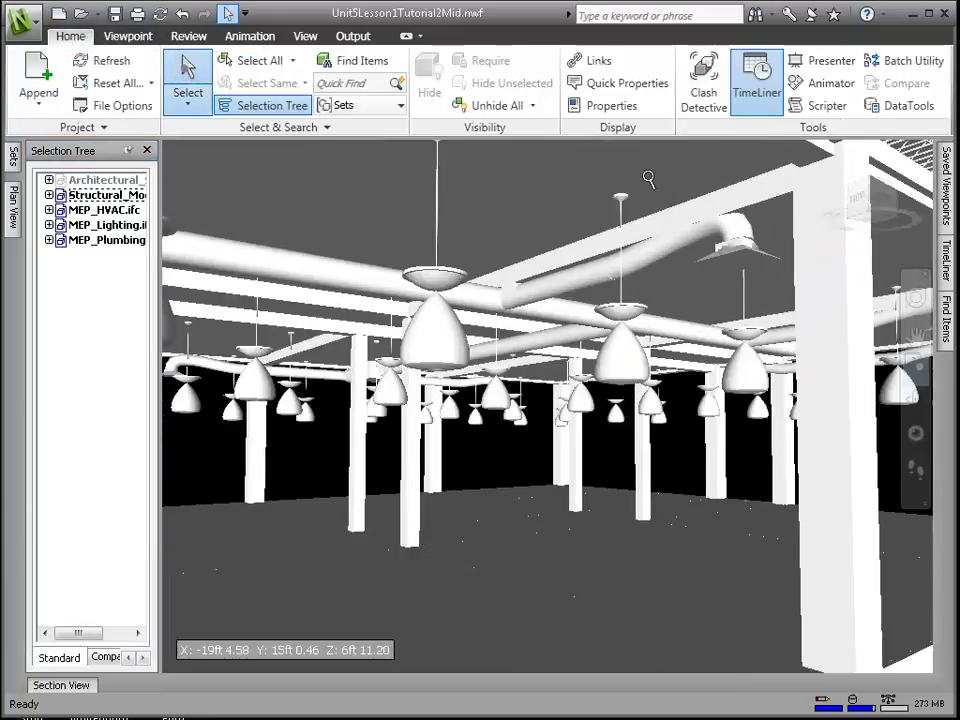
click(685, 246)
scroll(710, 243, up, 5)
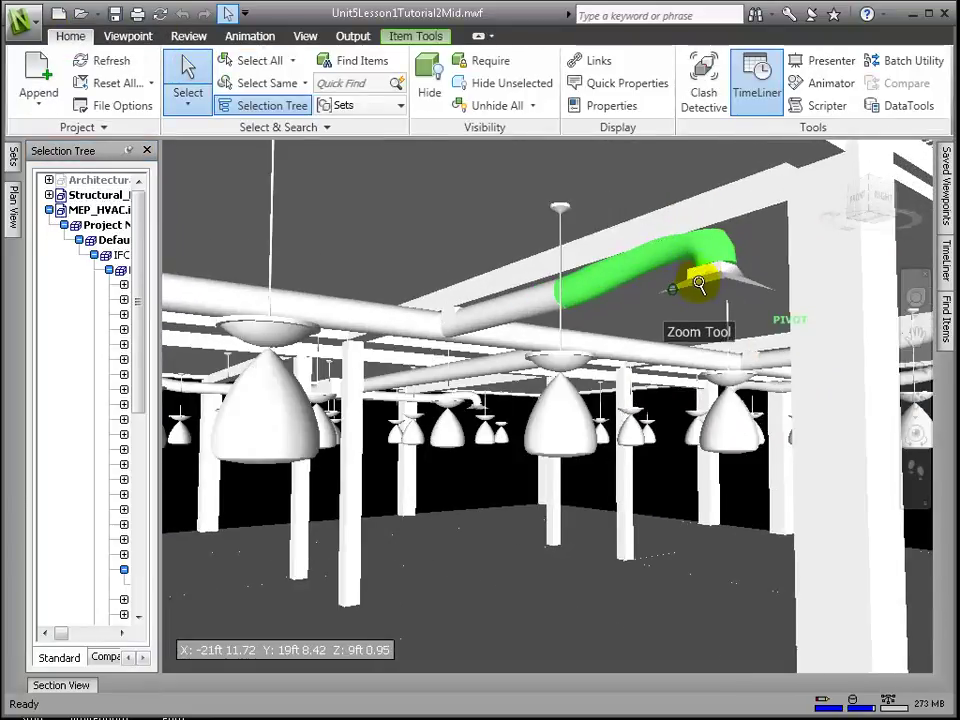
middle_drag(743, 303, 775, 304)
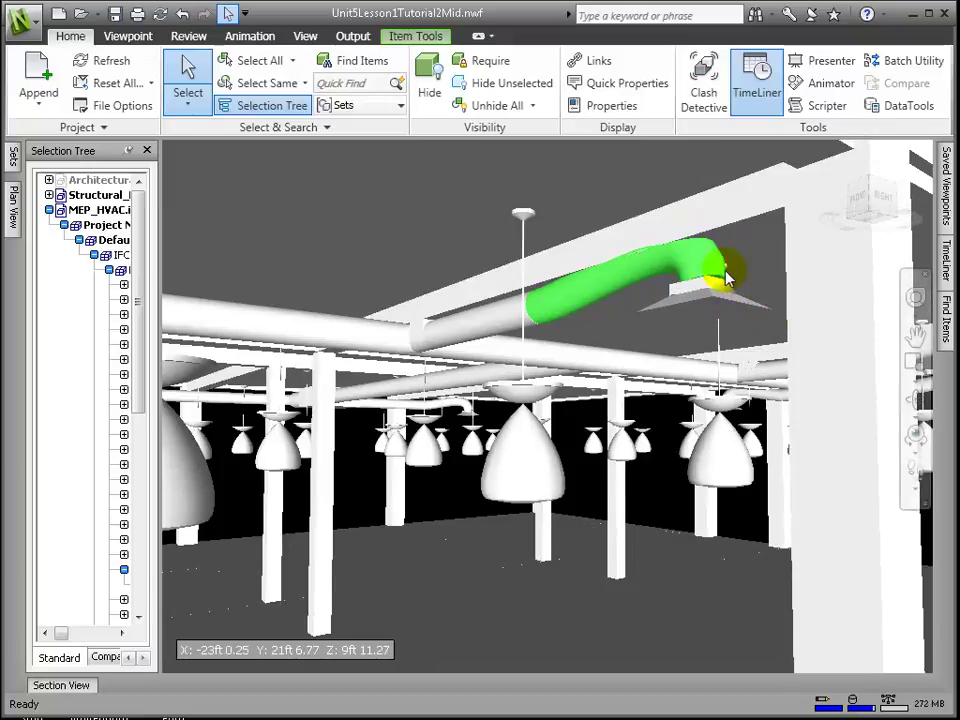
click(676, 248)
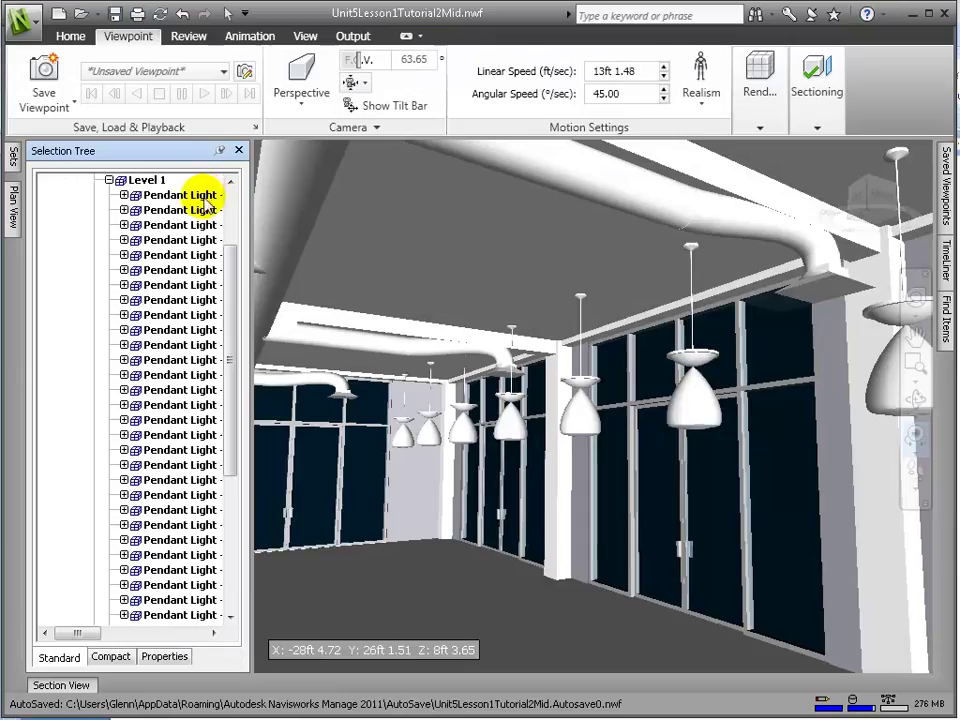
Select all Level 1 items of the MEP_Lighting.ifc model and override their color to blue
click(190, 195)
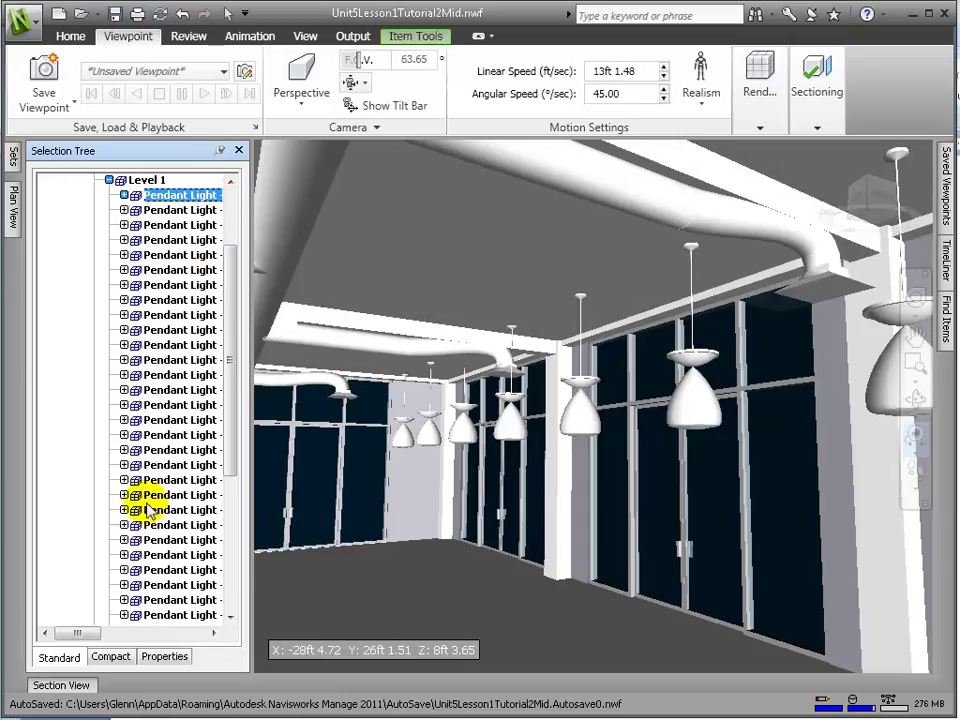
scroll(146, 525, down, 3)
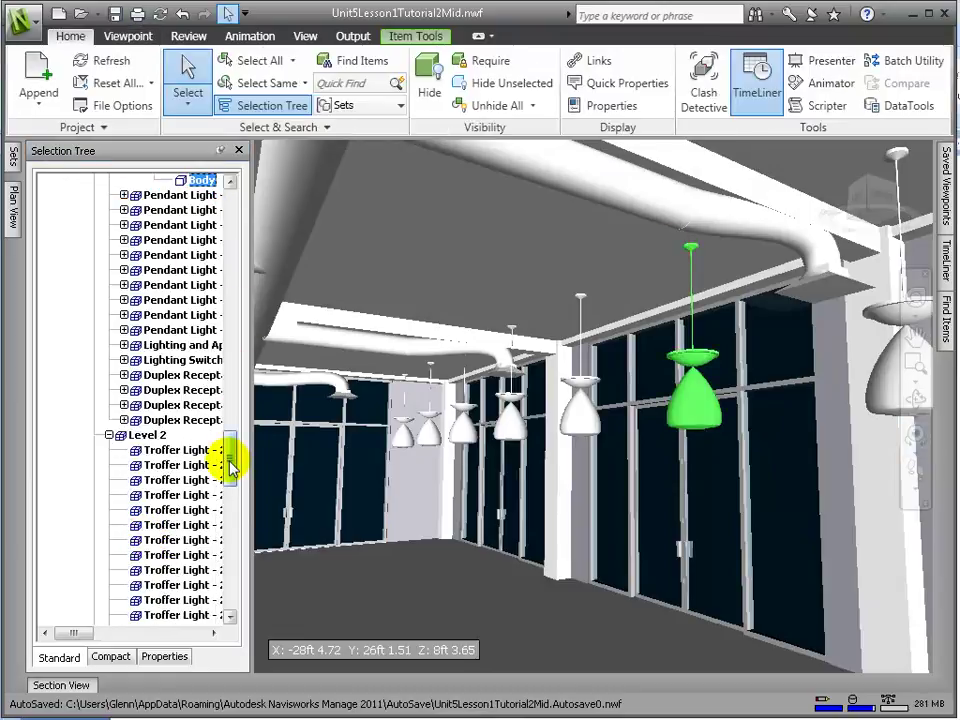
drag(230, 467, 230, 437)
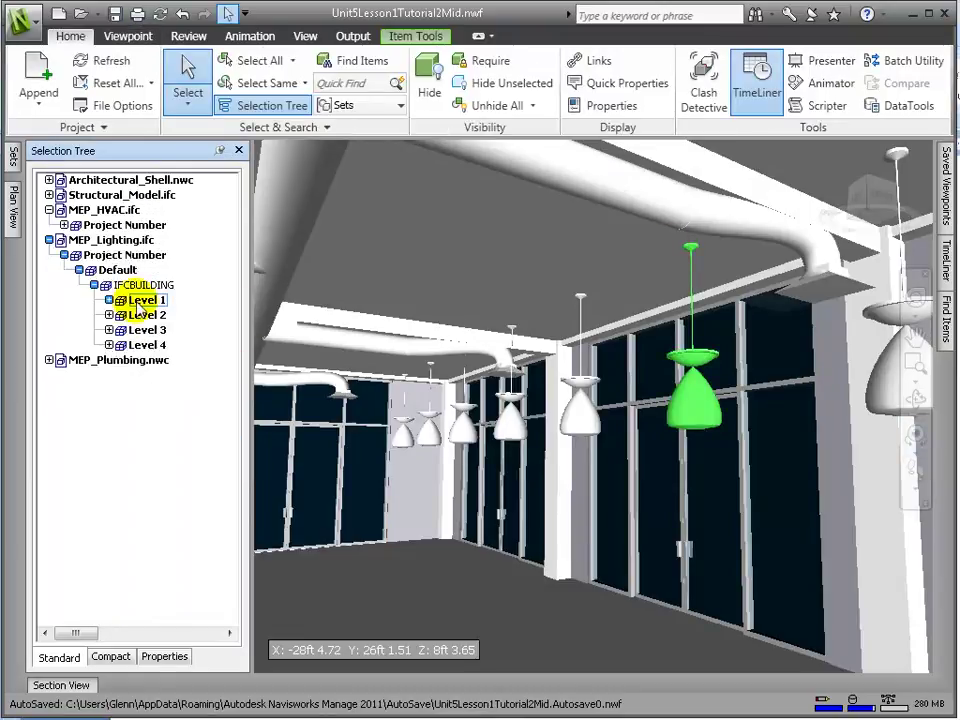
click(140, 300)
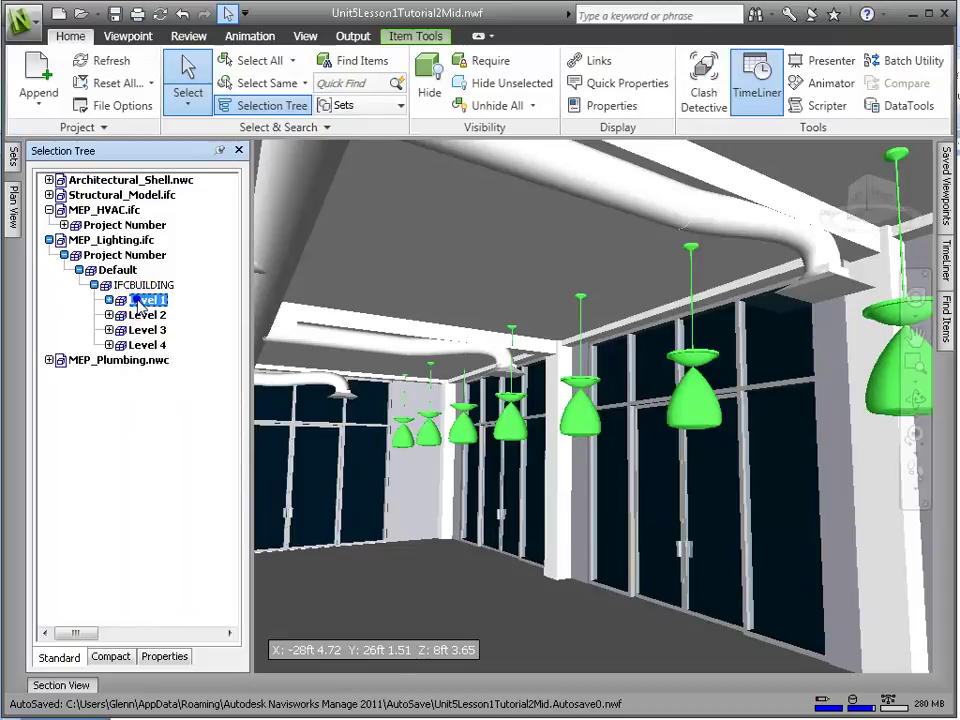
right_click(139, 304)
mouse_move(237, 652)
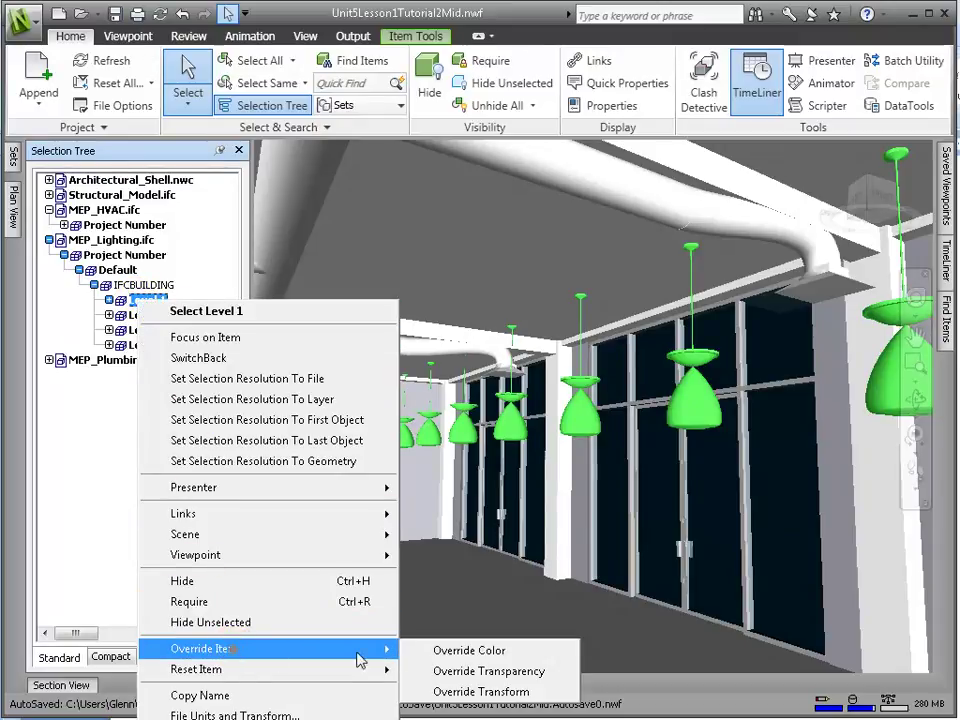
click(468, 648)
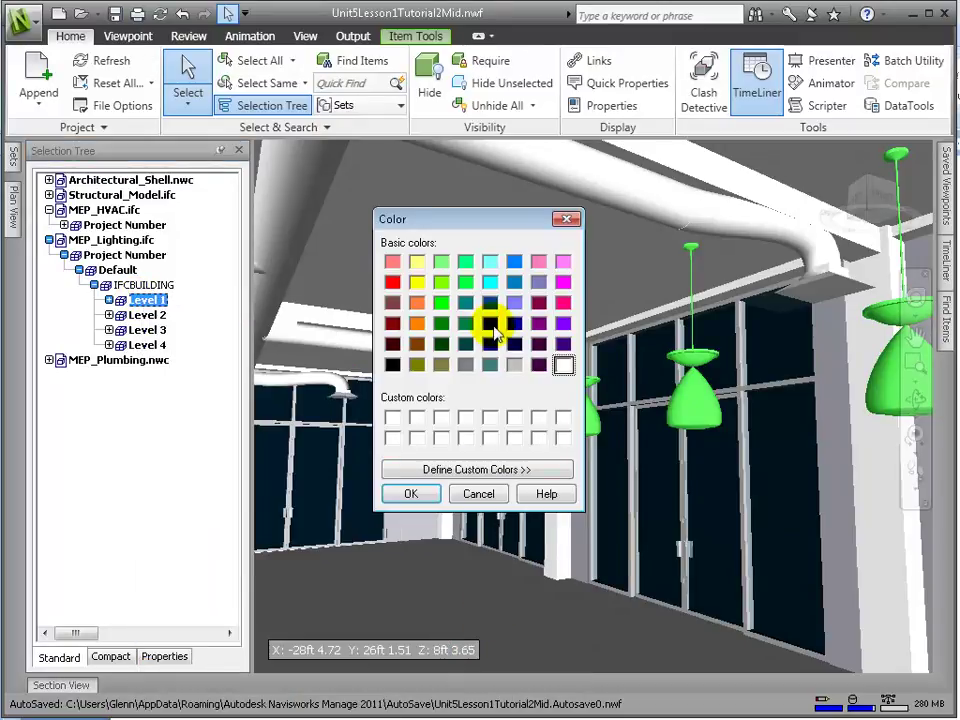
click(424, 495)
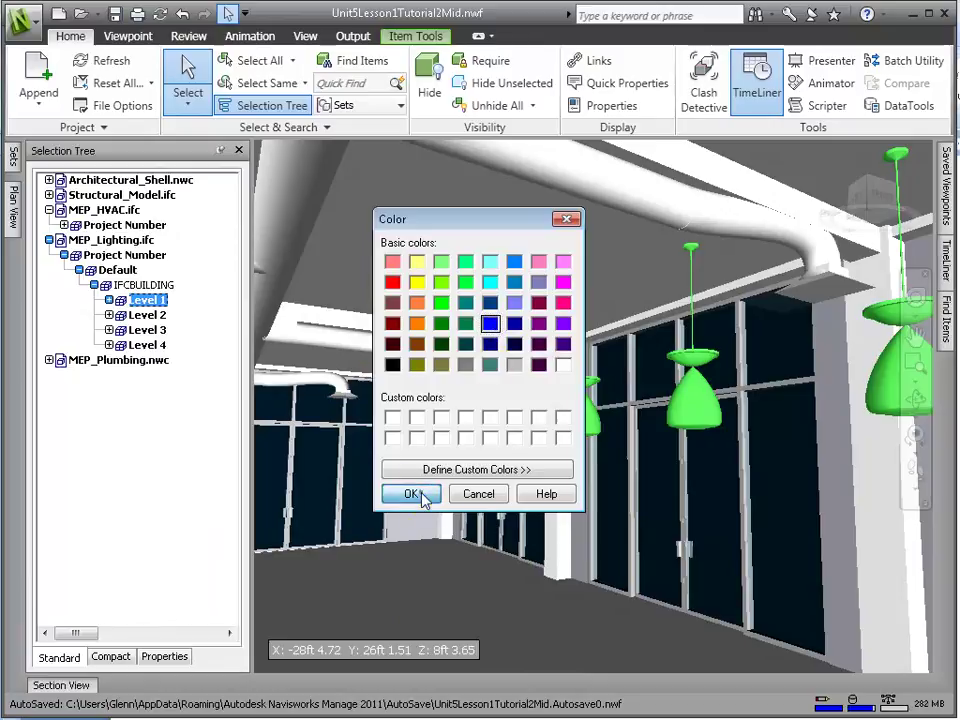
click(506, 349)
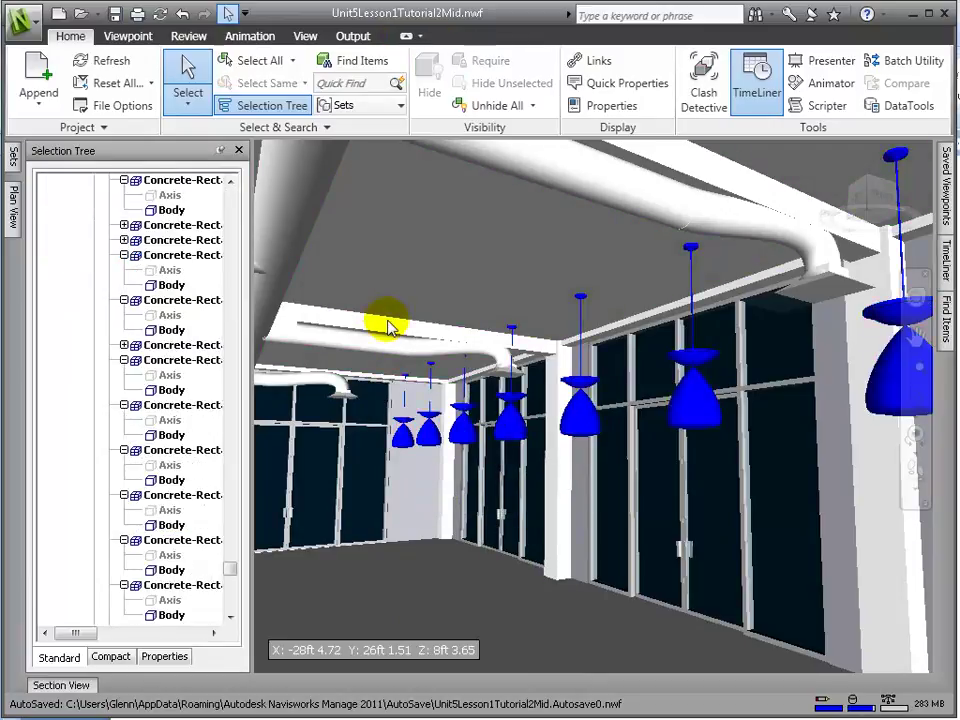
Select the concrete ceiling beam and all items with the same geometry, and override their color to red
click(387, 319)
right_click(387, 319)
click(303, 89)
click(303, 86)
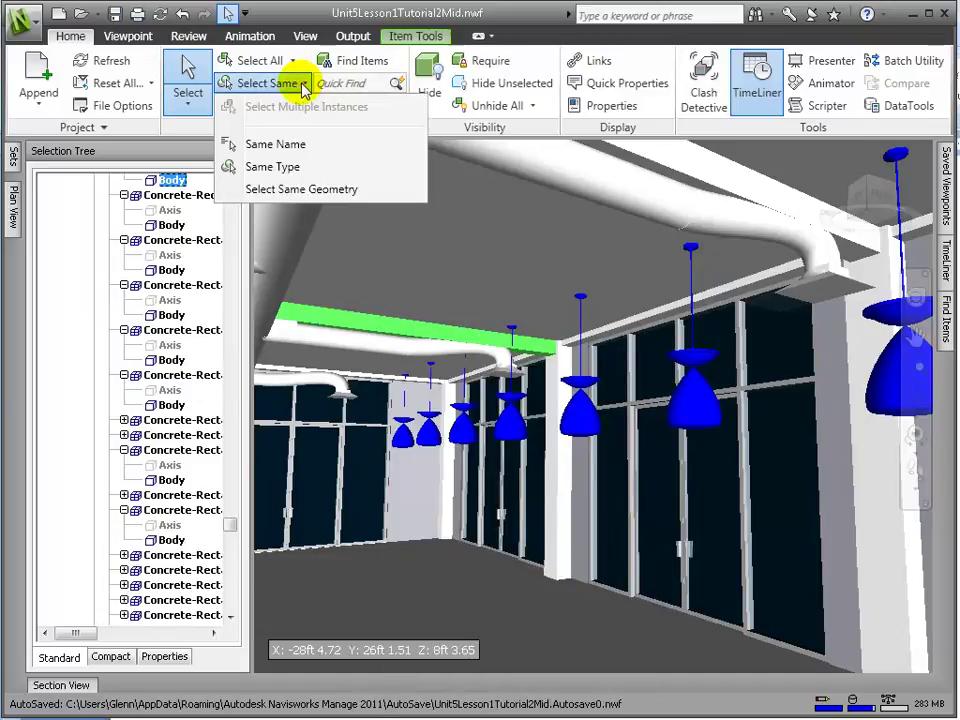
click(328, 189)
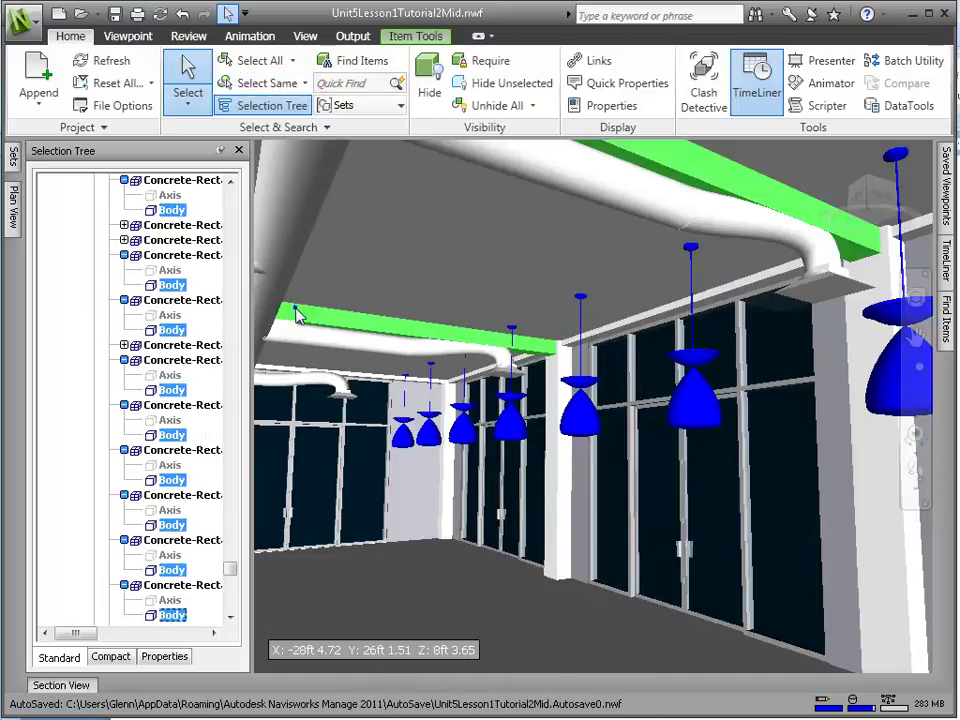
right_click(298, 310)
click(424, 642)
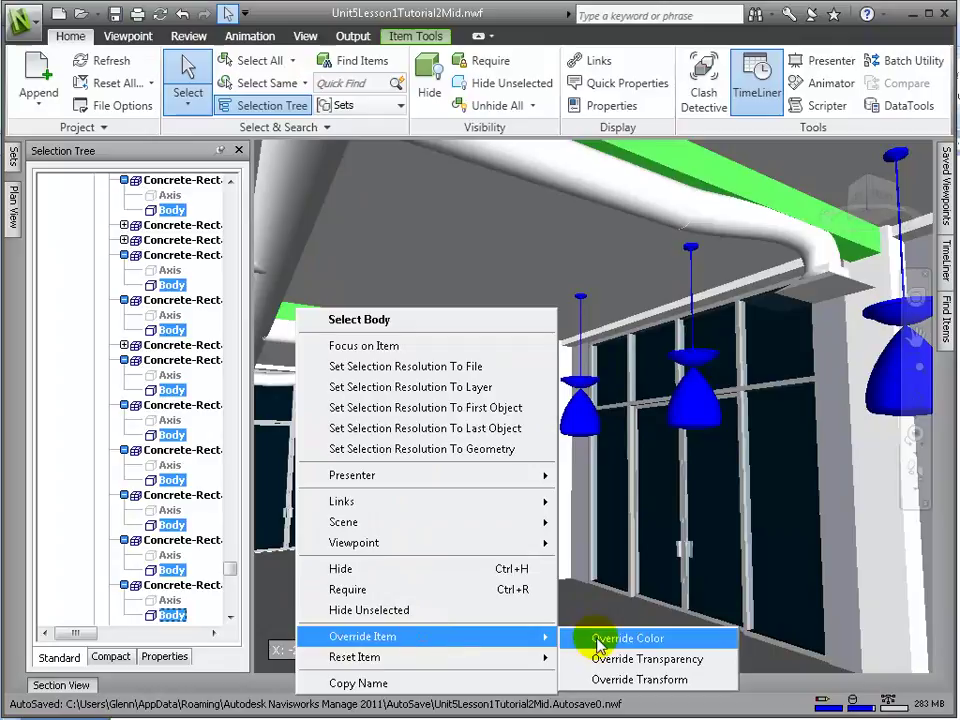
click(598, 642)
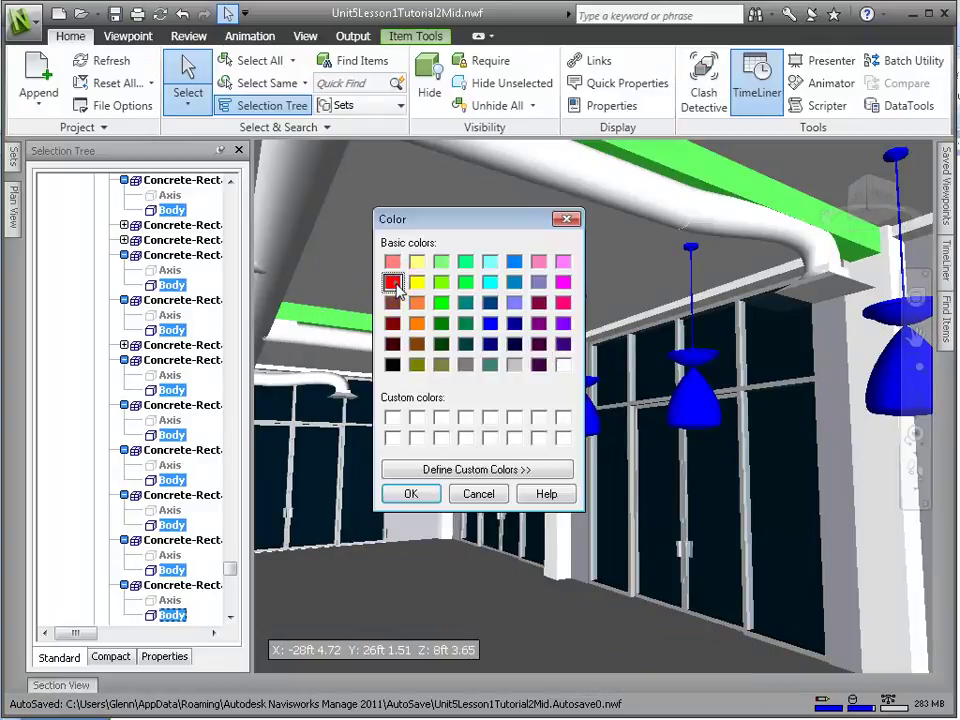
click(416, 493)
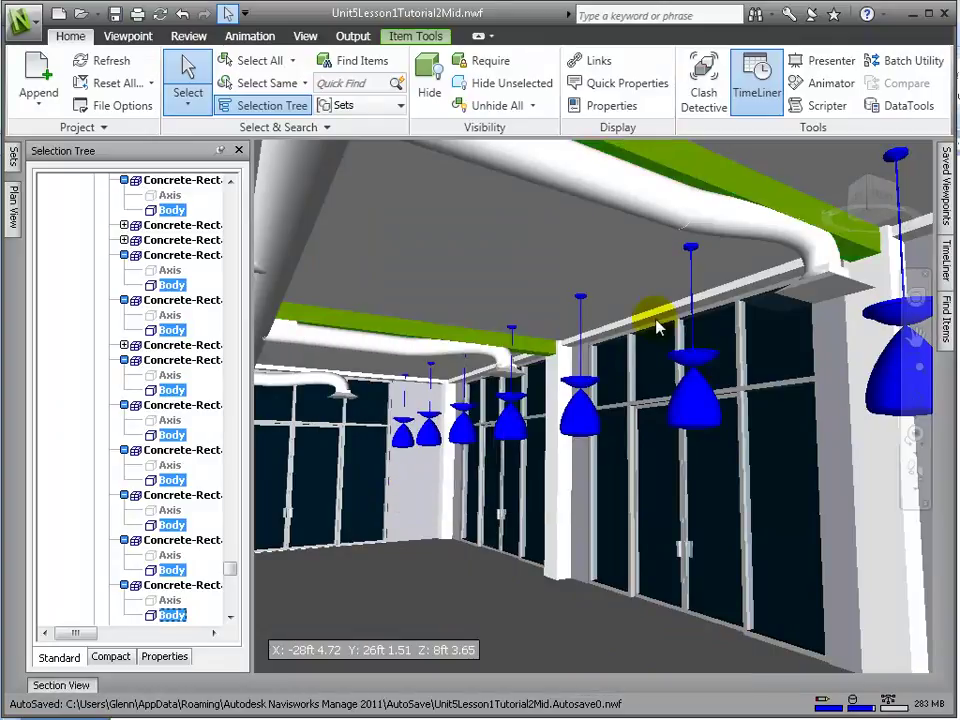
Select the flex duct beside the red beam and all items with the same geometry, and override their color to light red
click(695, 259)
click(629, 203)
click(714, 211)
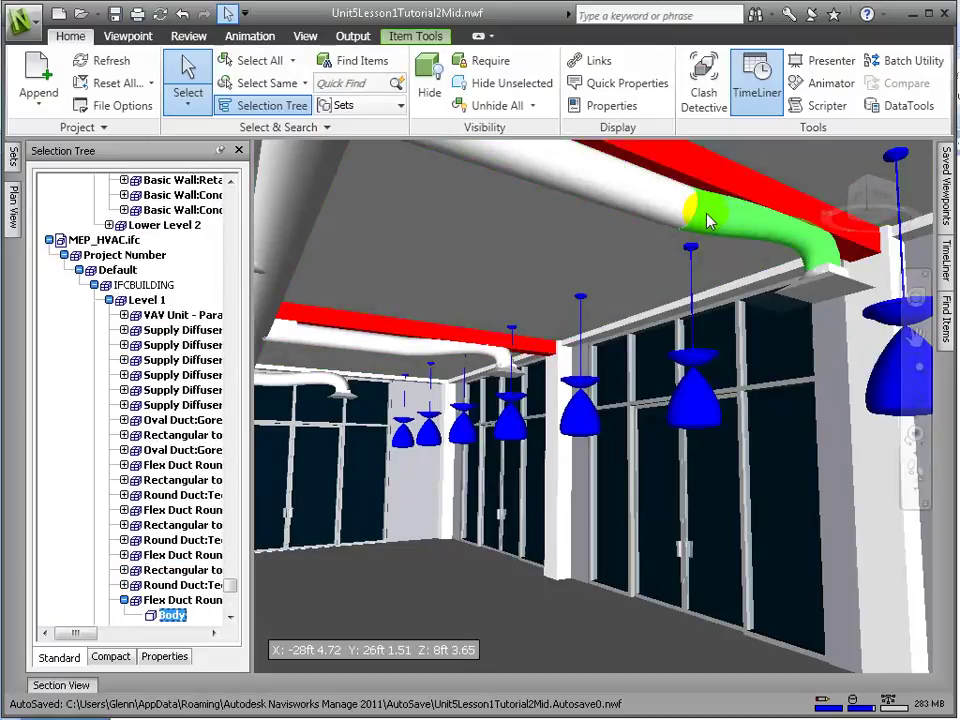
click(265, 83)
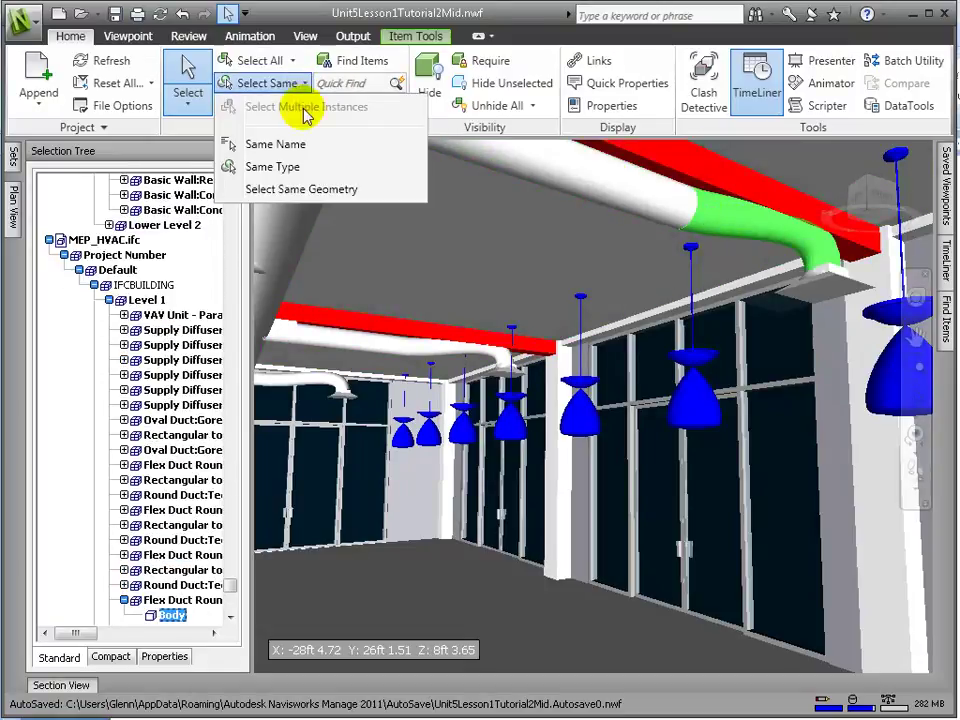
click(306, 189)
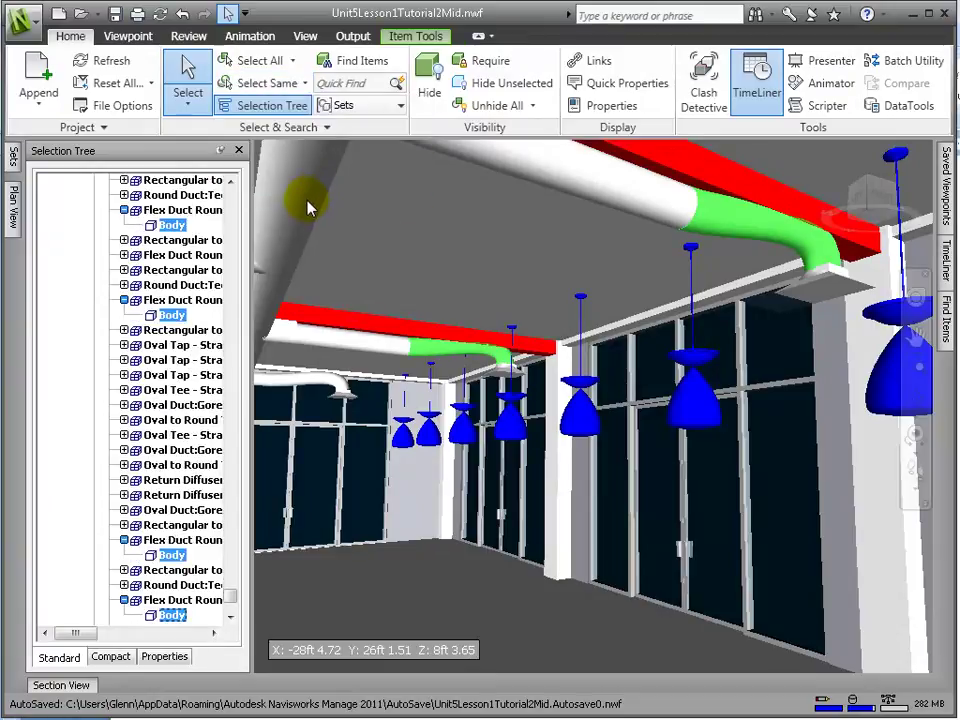
right_click(424, 352)
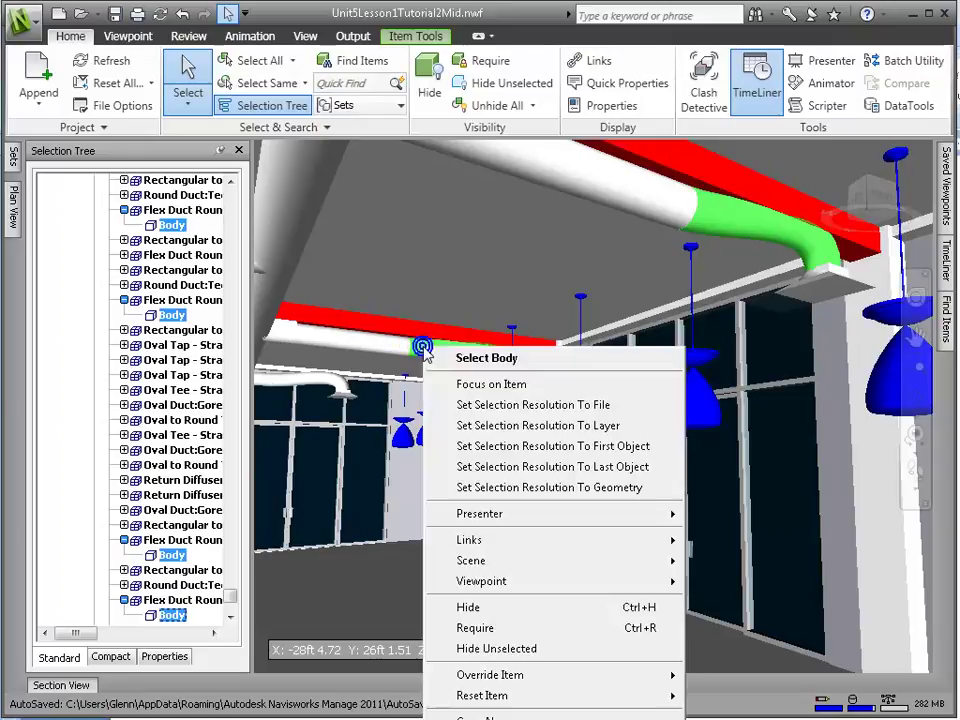
mouse_move(557, 677)
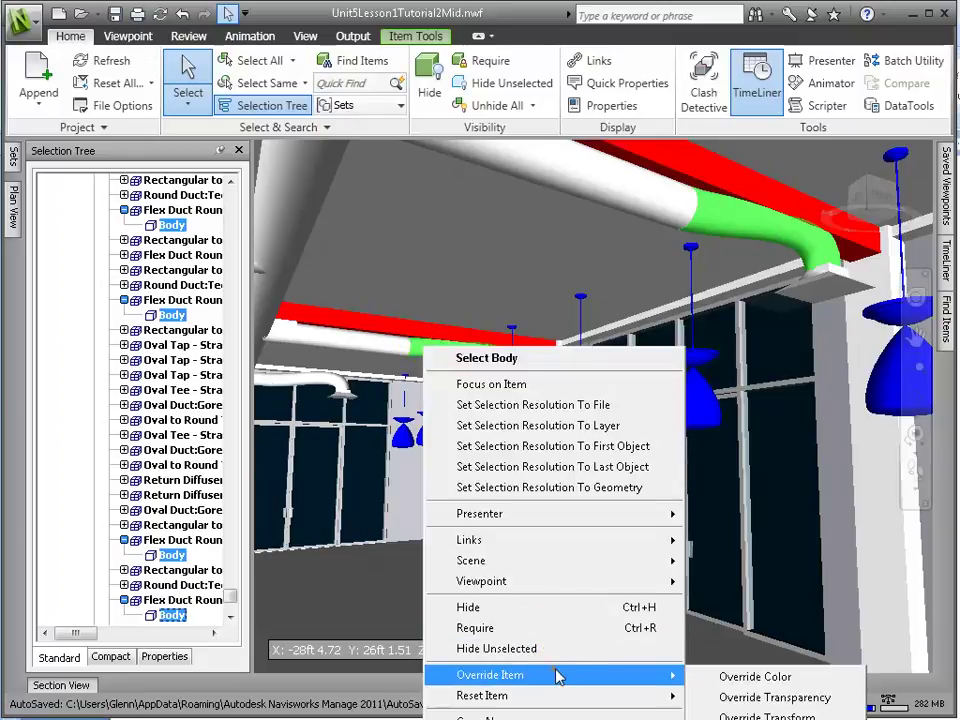
click(735, 676)
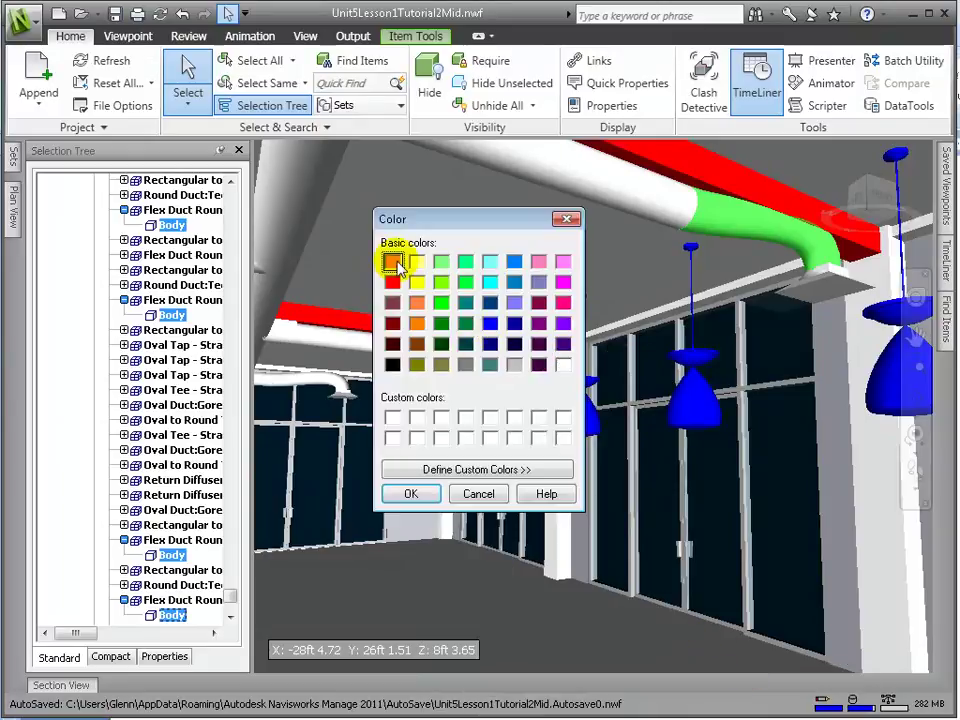
click(392, 261)
click(411, 494)
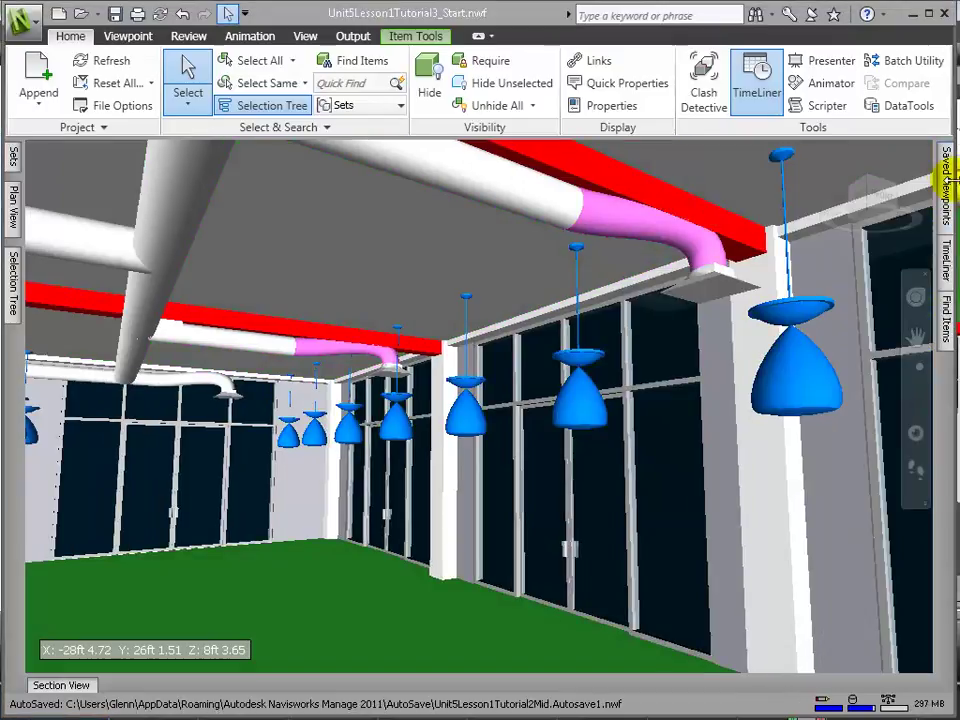
Open the options of the saved viewpoint Flex Duct Intersects Concrete Beam 2 in the Mechanical Conflicts folder
mouse_move(943, 178)
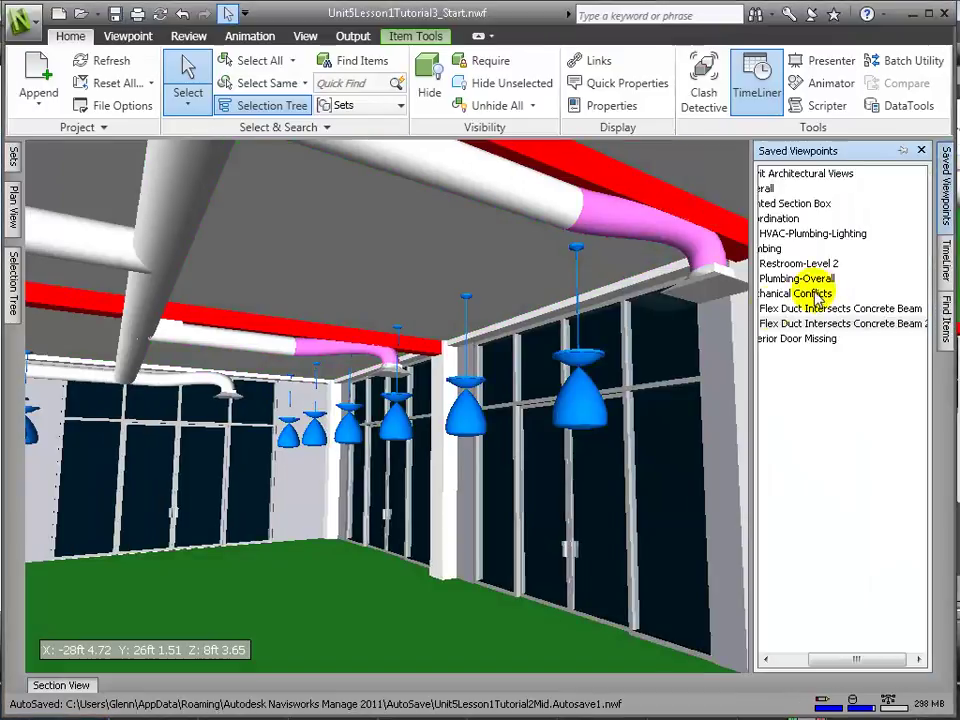
right_click(764, 324)
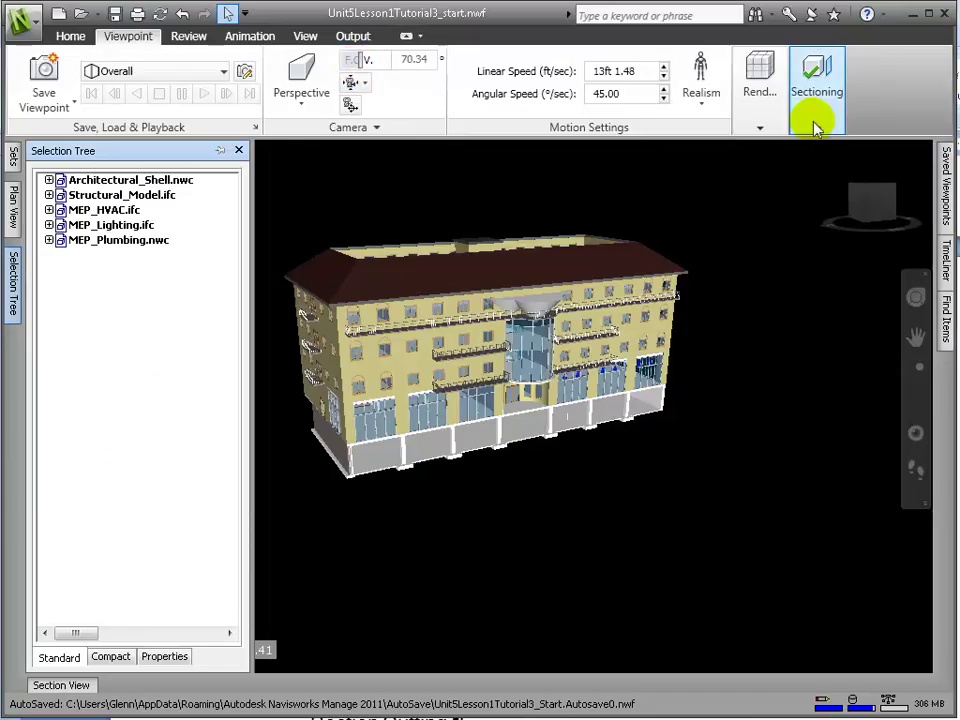
Enable sectioning for the overall building, switch to Box mode, and move the section box down onto the middle floors
click(814, 100)
click(820, 170)
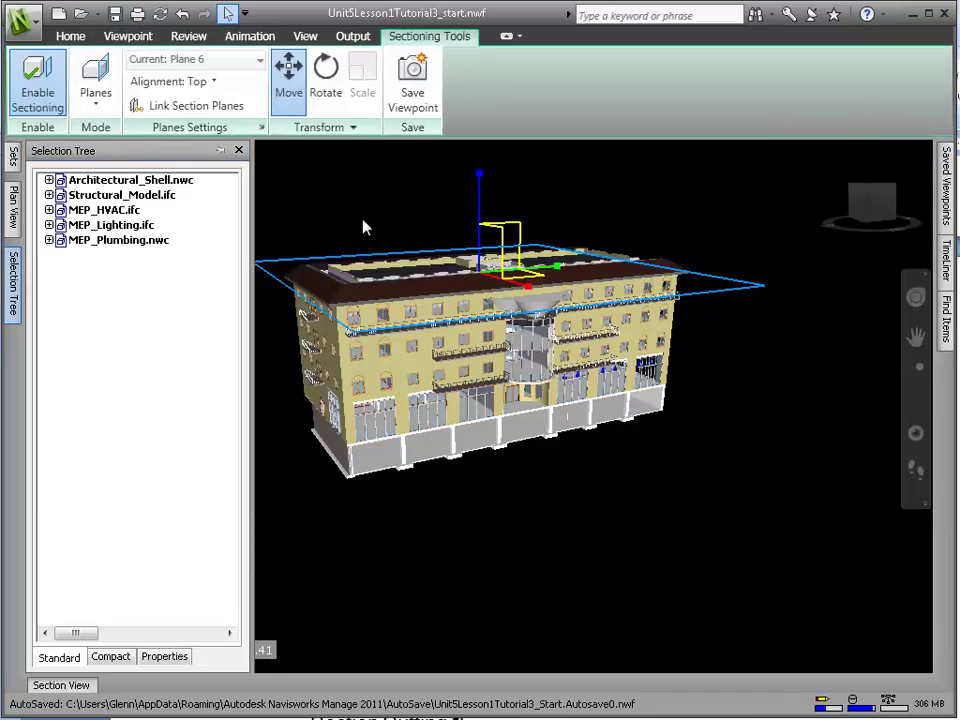
click(98, 108)
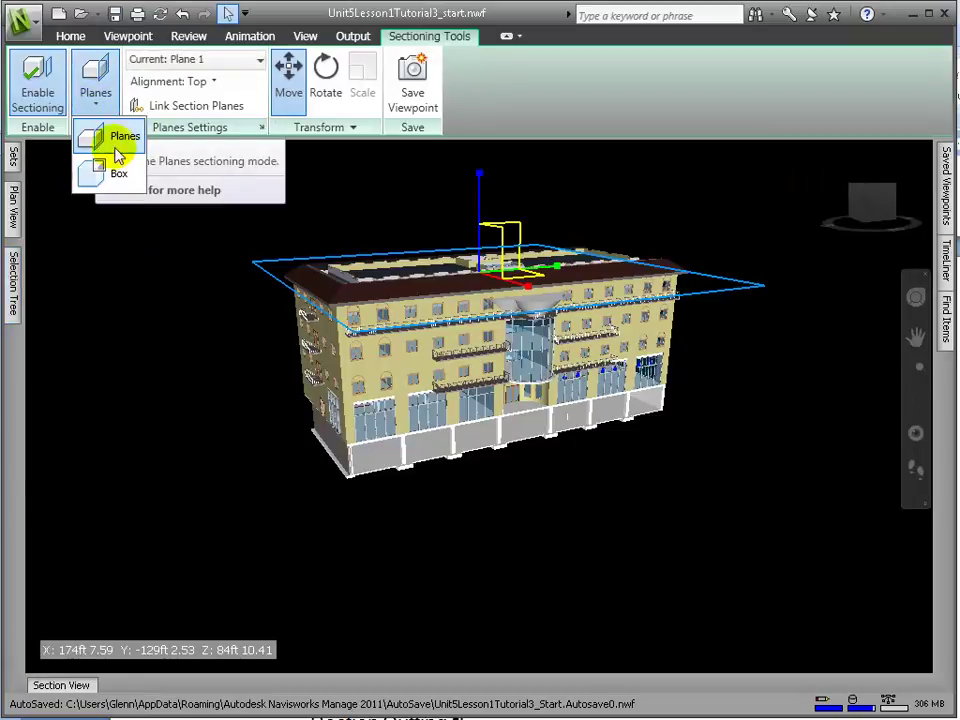
click(110, 170)
click(489, 158)
drag(466, 215, 482, 271)
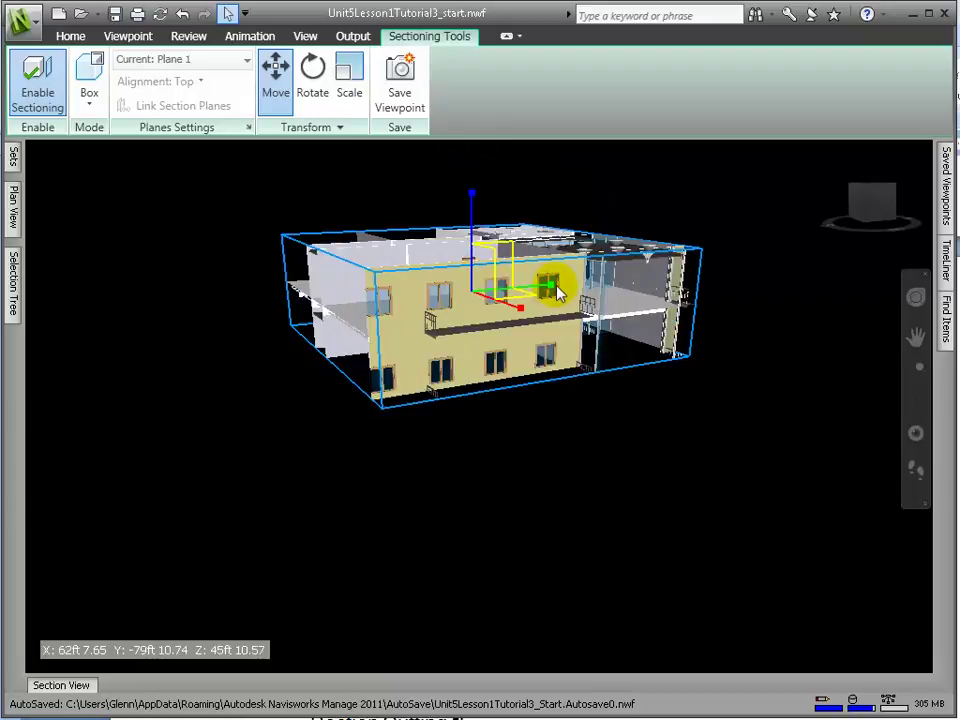